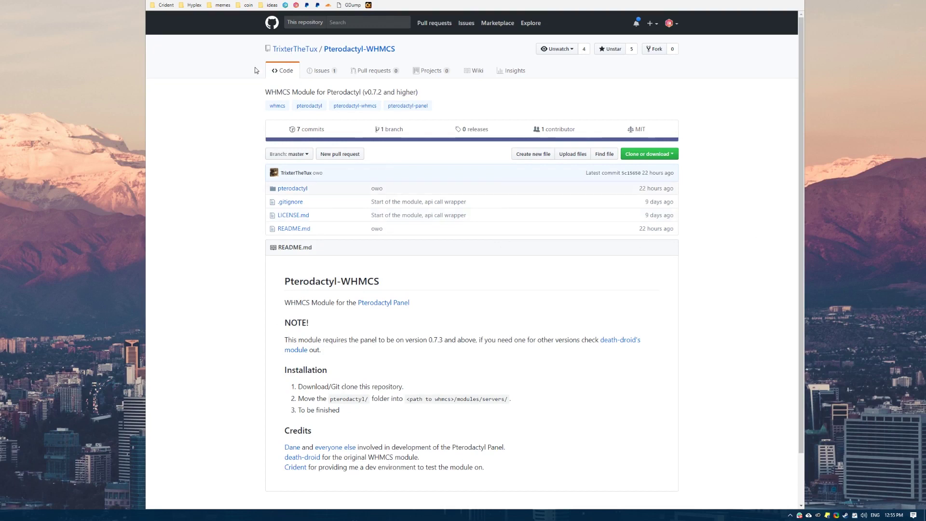
# Review the Pterodactyl-WHMCS repository page and its linked alternative module for other panel versions, ending back on the original repository.
pyautogui.scroll(-2, 226, 128)
pyautogui.scroll(2, 227, 128)
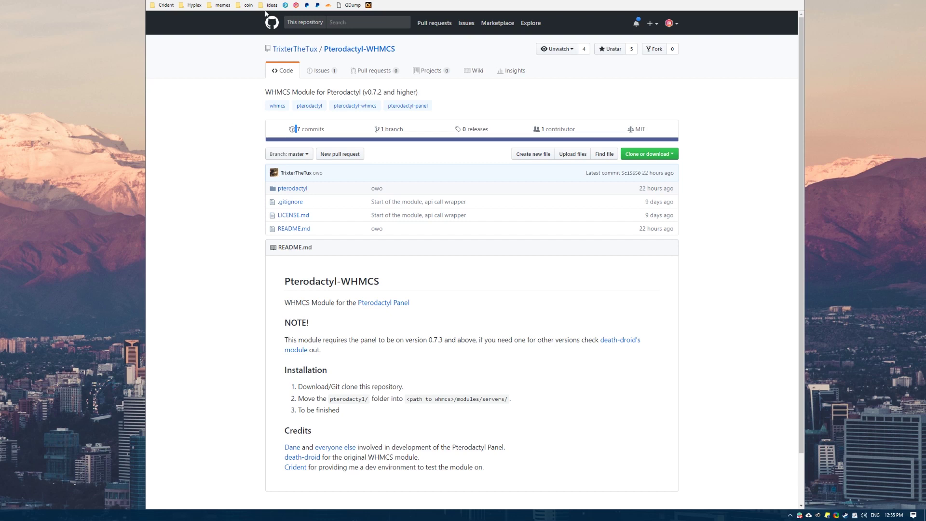
pyautogui.moveTo(267, 92); pyautogui.dragTo(420, 83)
pyautogui.click(424, 89)
pyautogui.click(619, 340)
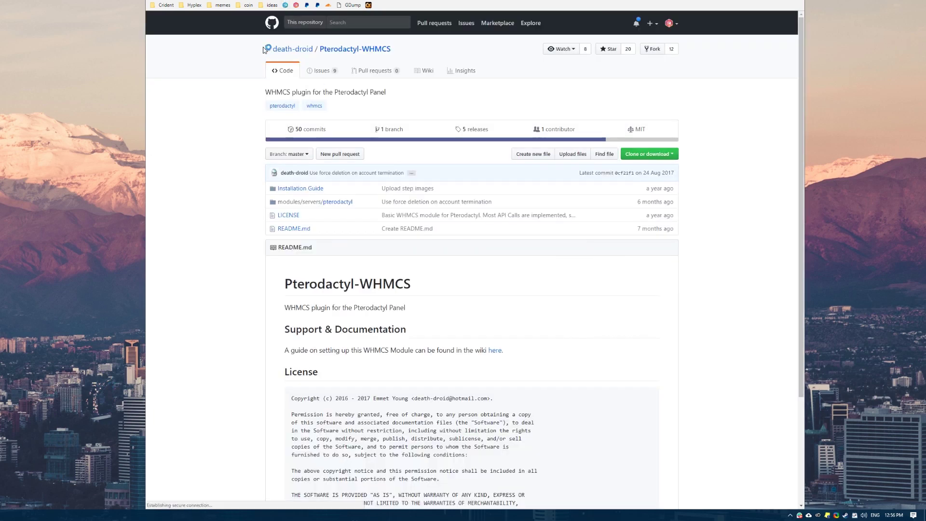
pyautogui.moveTo(264, 50); pyautogui.dragTo(312, 50)
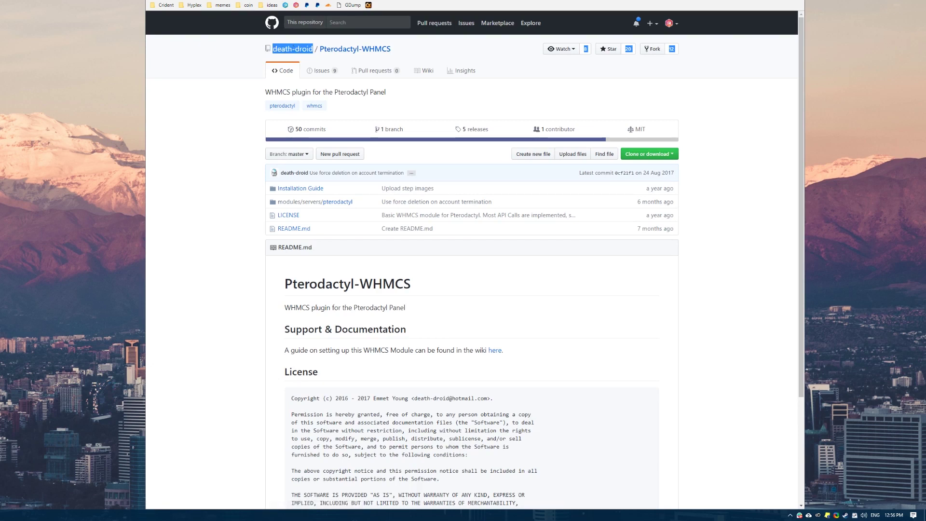
pyautogui.click(223, 1)
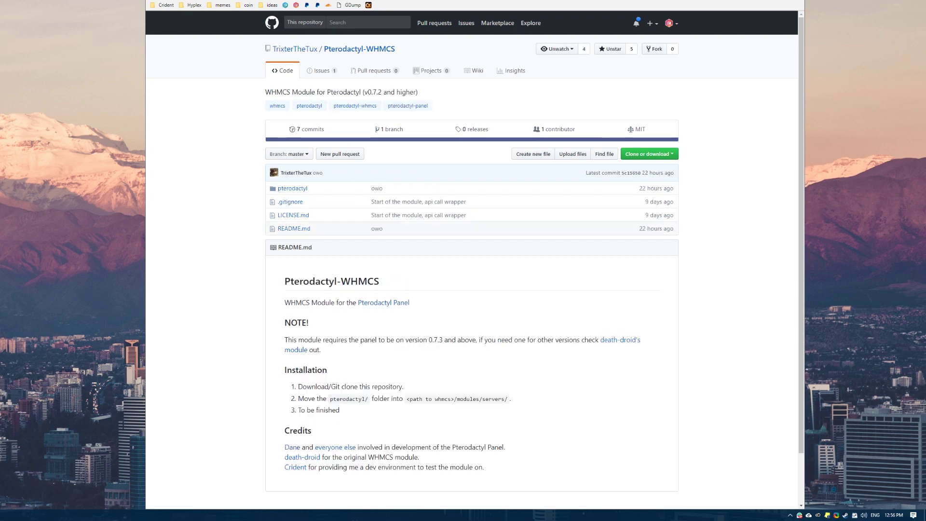
pyautogui.moveTo(250, 49)
pyautogui.mouseDown()
pyautogui.moveTo(304, 52)
pyautogui.moveTo(256, 45)
pyautogui.mouseUp()
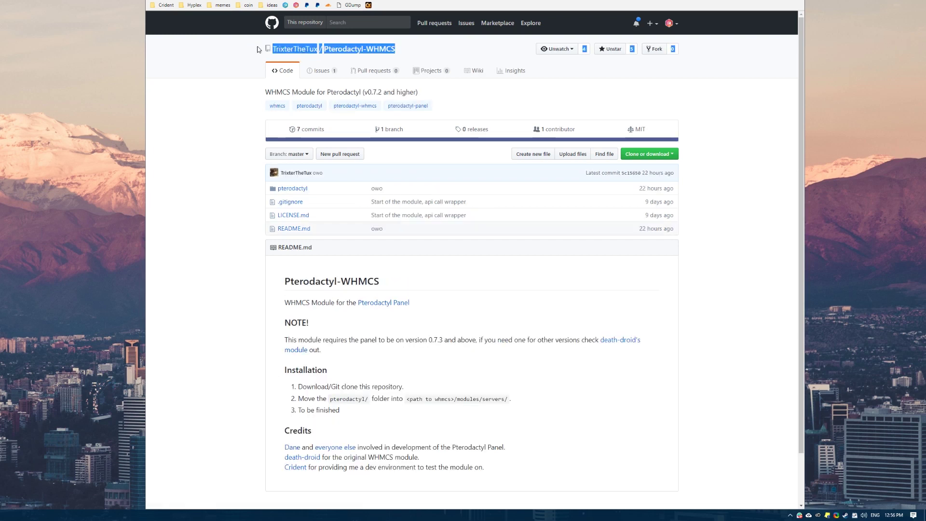
pyautogui.click(258, 53)
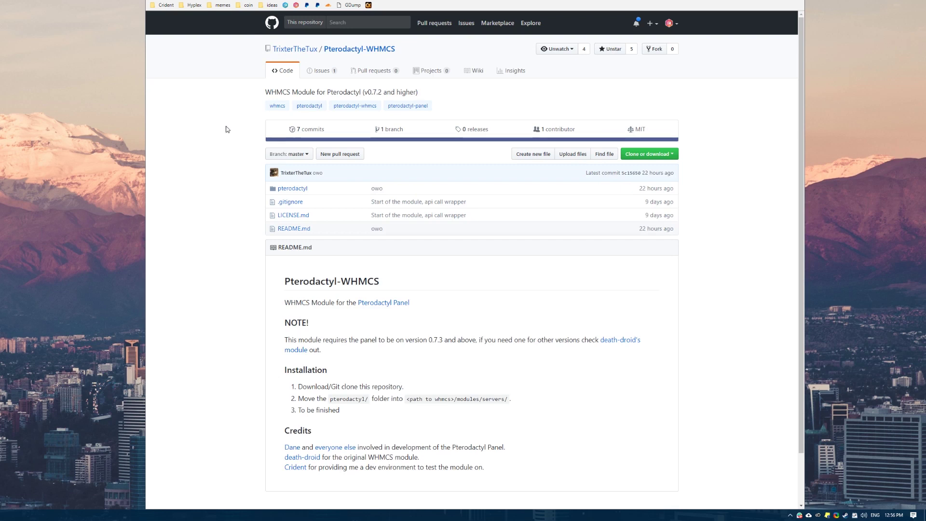
pyautogui.scroll(-1, 203, 157)
pyautogui.scroll(1, 205, 161)
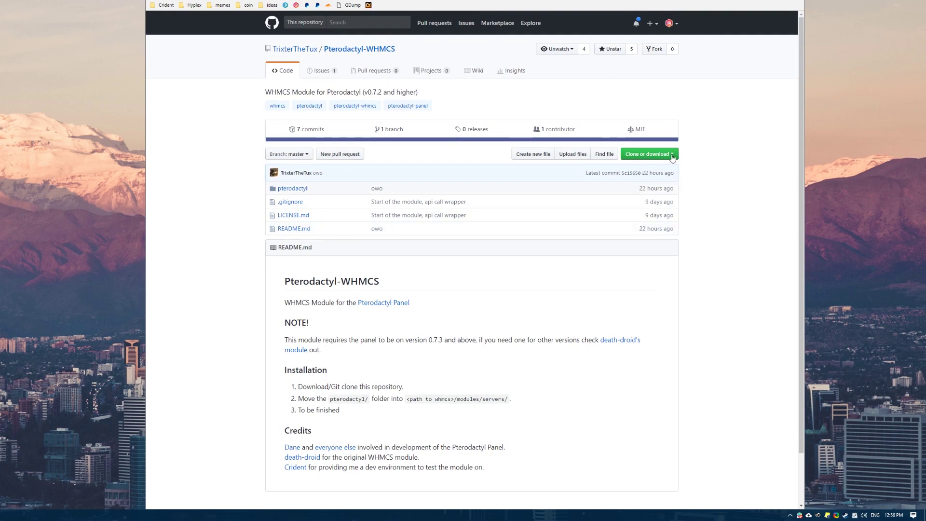
# Download the Pterodactyl-WHMCS repository as a ZIP and show the downloaded archive in its folder.
pyautogui.click(647, 154)
pyautogui.click(642, 218)
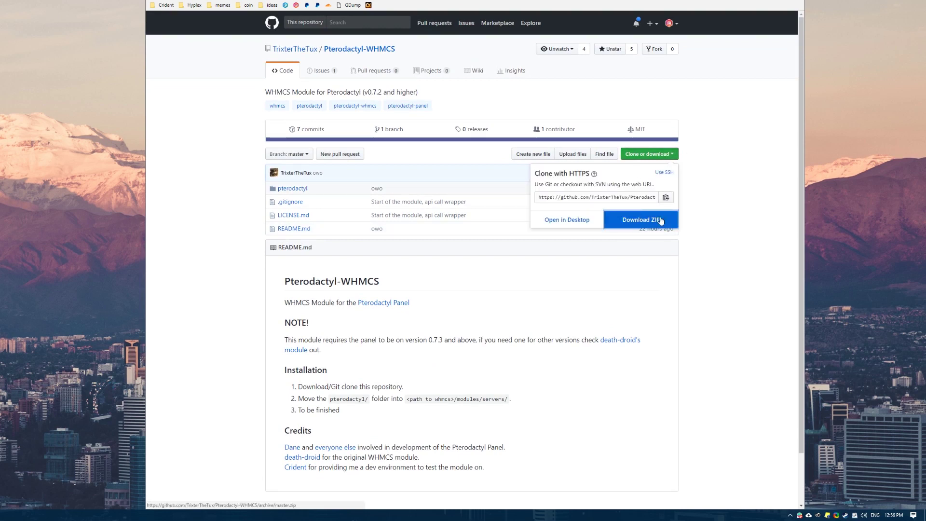
pyautogui.click(225, 500)
pyautogui.click(245, 475)
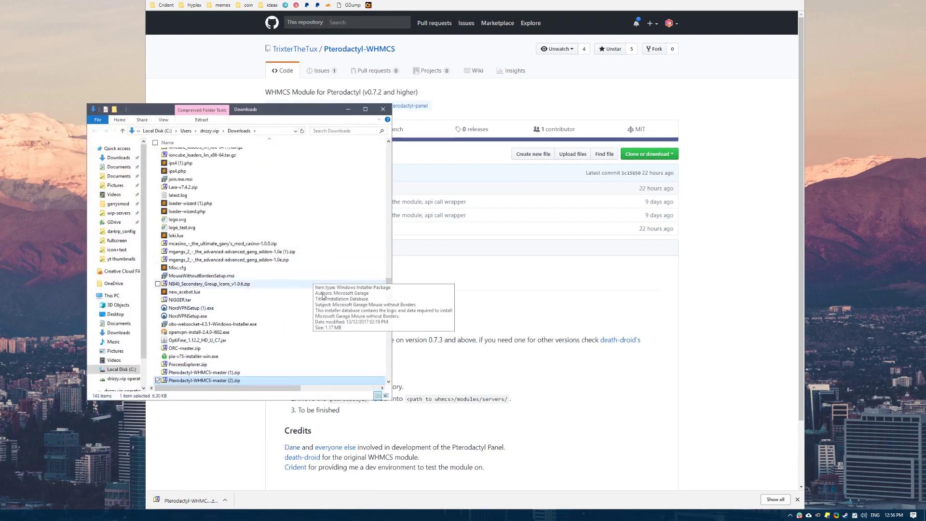
# Extract Pterodactyl-WHMCS-master (2).zip into its own folder with 7-Zip and open the inner Pterodactyl-WHMCS-master folder.
pyautogui.rightClick(285, 379)
pyautogui.moveTo(325, 234)
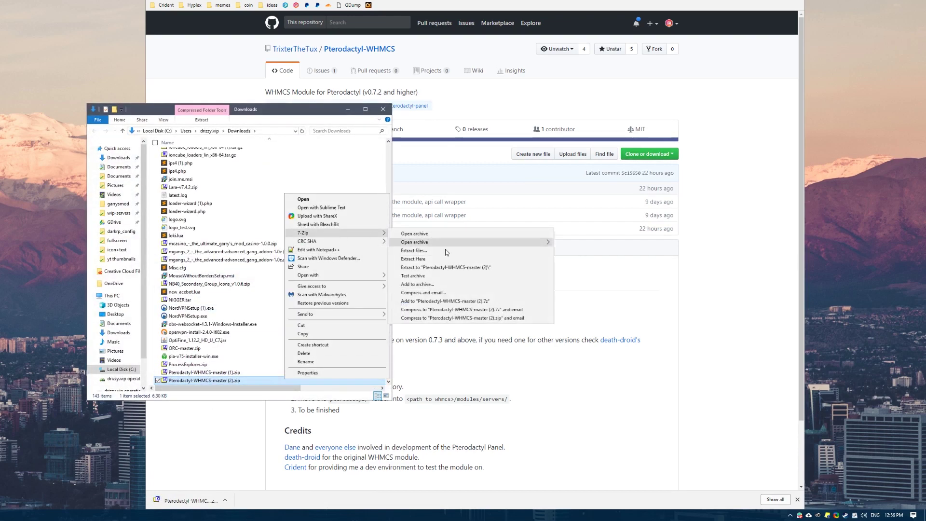
pyautogui.click(456, 268)
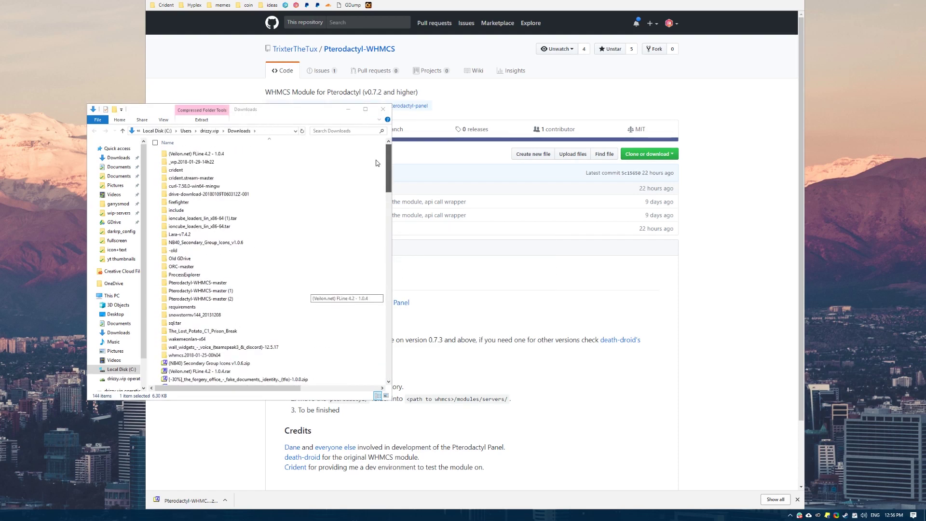
pyautogui.doubleClick(230, 299)
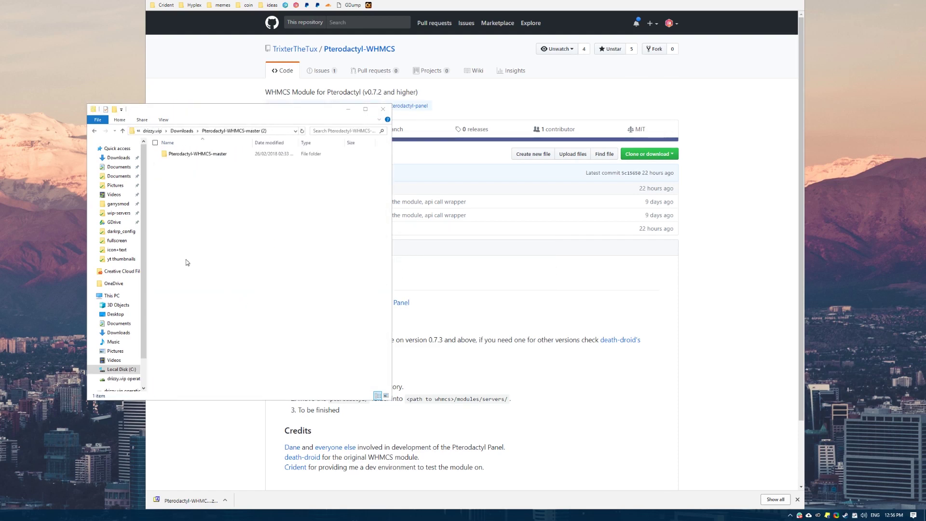
pyautogui.doubleClick(233, 154)
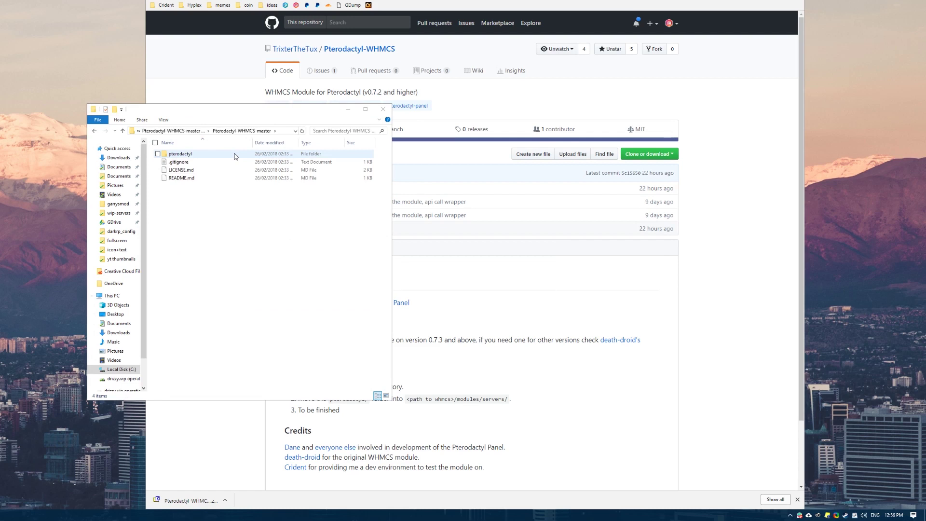
# Delete .gitignore, LICENSE.md and README.md from the extracted folder, then select the pterodactyl folder and move the window aside.
pyautogui.click(235, 153)
pyautogui.moveTo(187, 212); pyautogui.dragTo(182, 160)
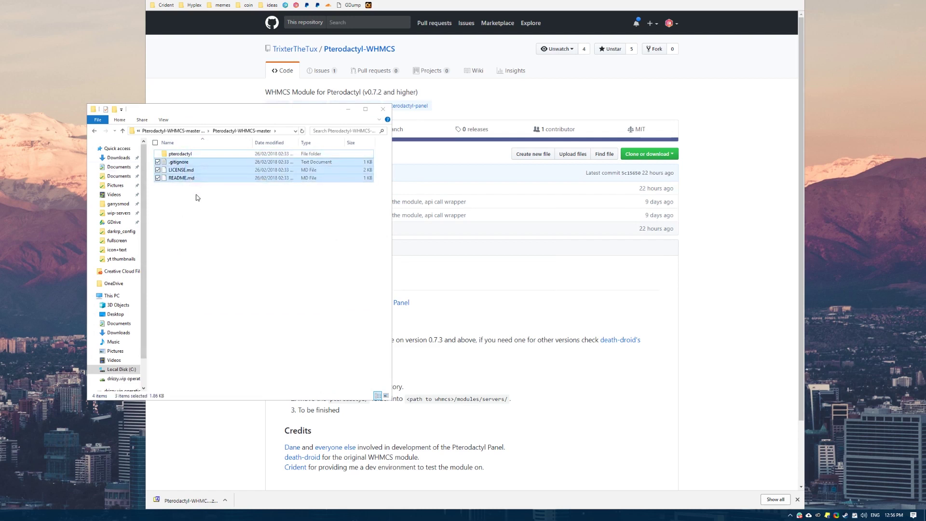
pyautogui.press('Delete')
pyautogui.click(302, 248)
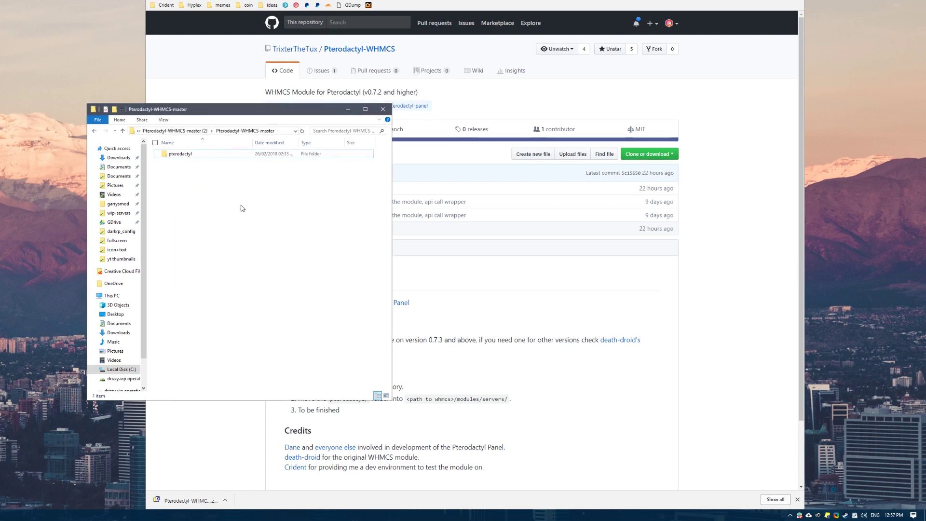
pyautogui.moveTo(213, 184); pyautogui.dragTo(189, 145)
pyautogui.moveTo(227, 109); pyautogui.dragTo(140, 114)
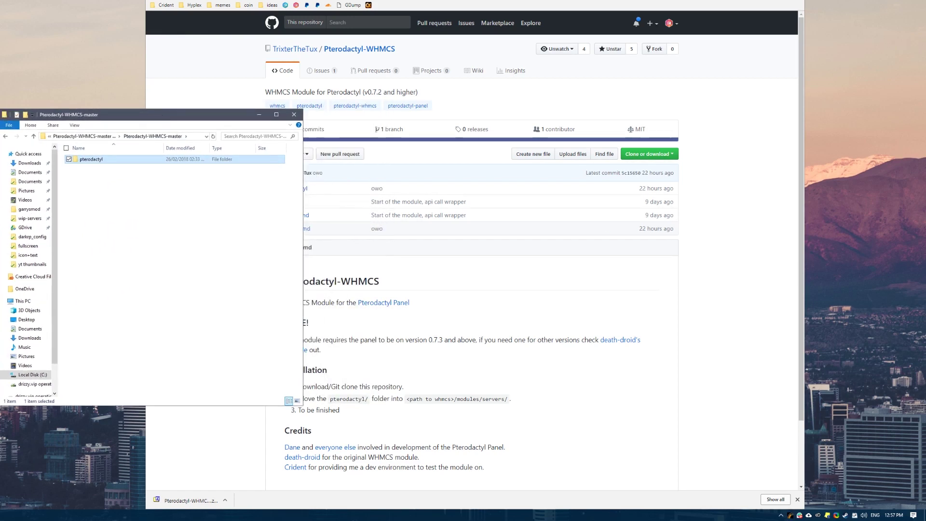
# Switch to WinSCP, go up to /var/www/html and browse into whmcs/modules/servers.
pyautogui.hotkey('alt', 'Tab')
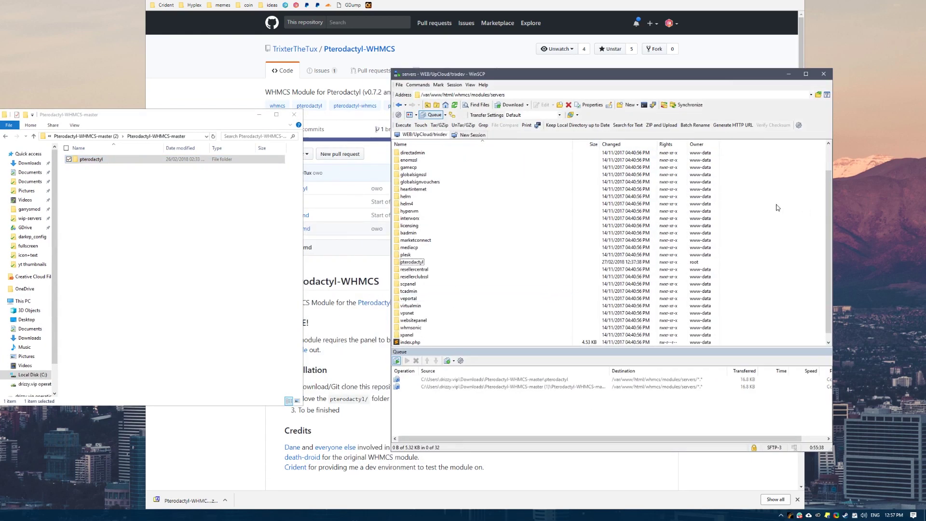
pyautogui.press('BackSpace')
pyautogui.press('BackSpace')
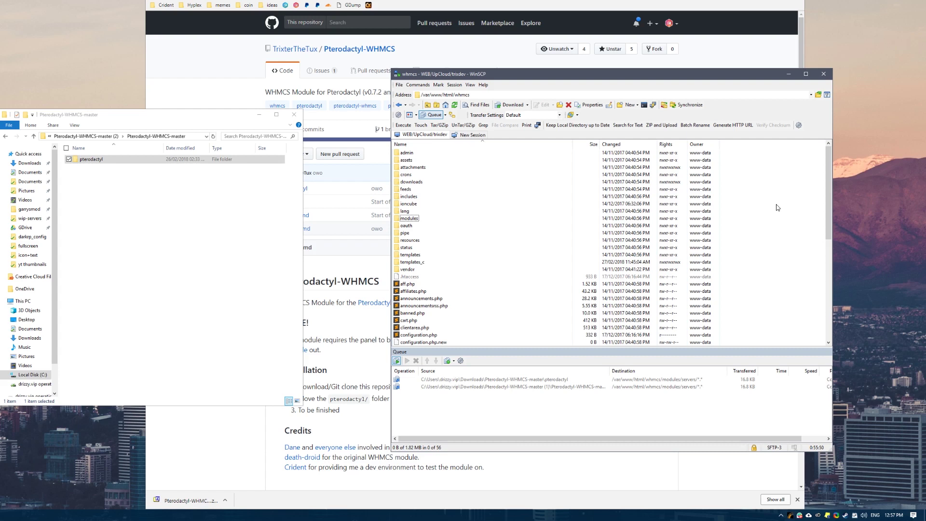
pyautogui.press('BackSpace')
pyautogui.press('Return')
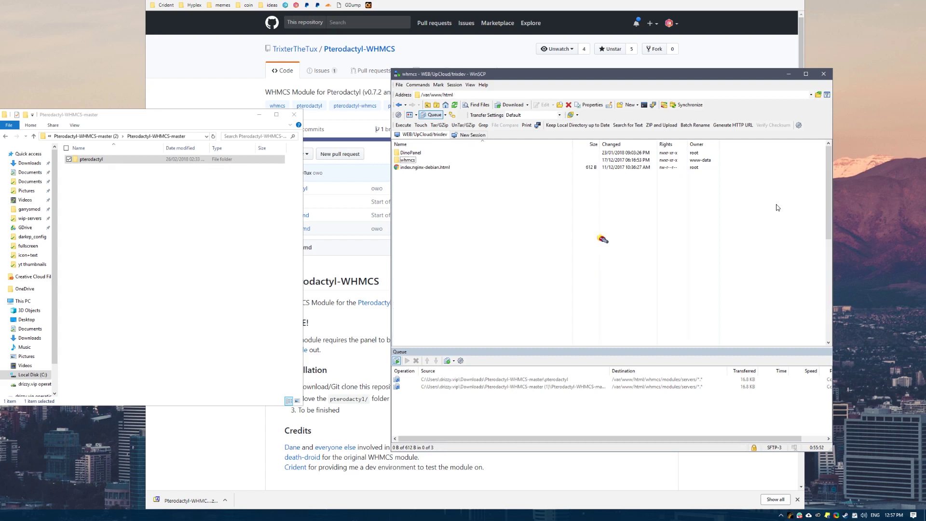
pyautogui.press('m')
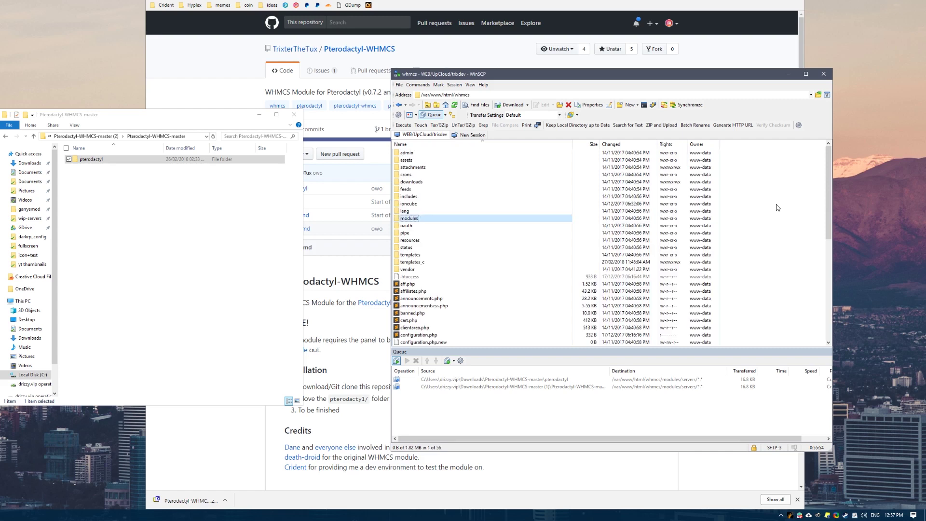
pyautogui.doubleClick(422, 220)
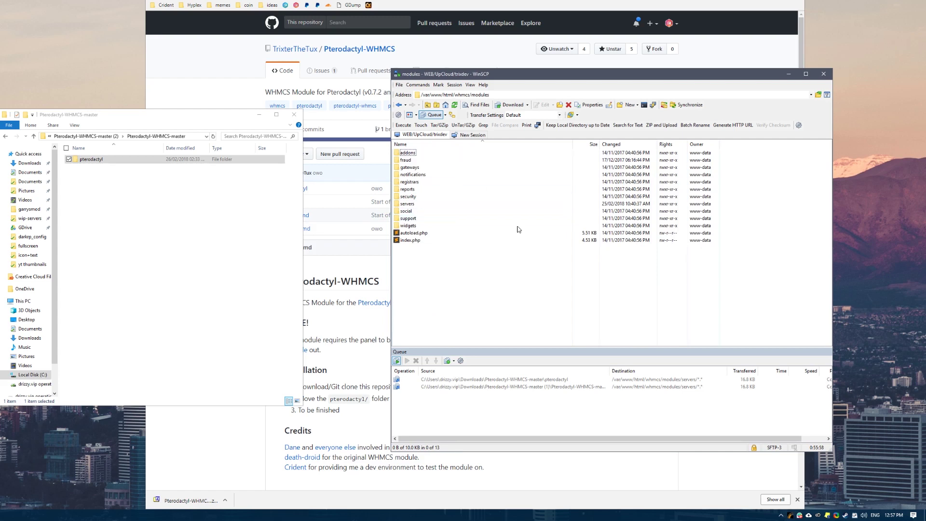
pyautogui.click(457, 205)
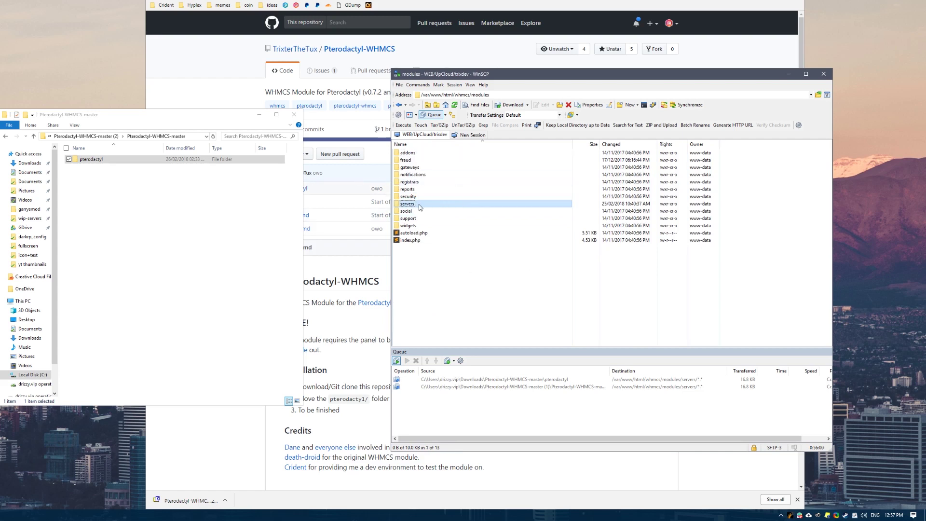
pyautogui.doubleClick(419, 207)
# Delete the existing pterodactyl folder from the server's modules/servers directory.
pyautogui.click(450, 188)
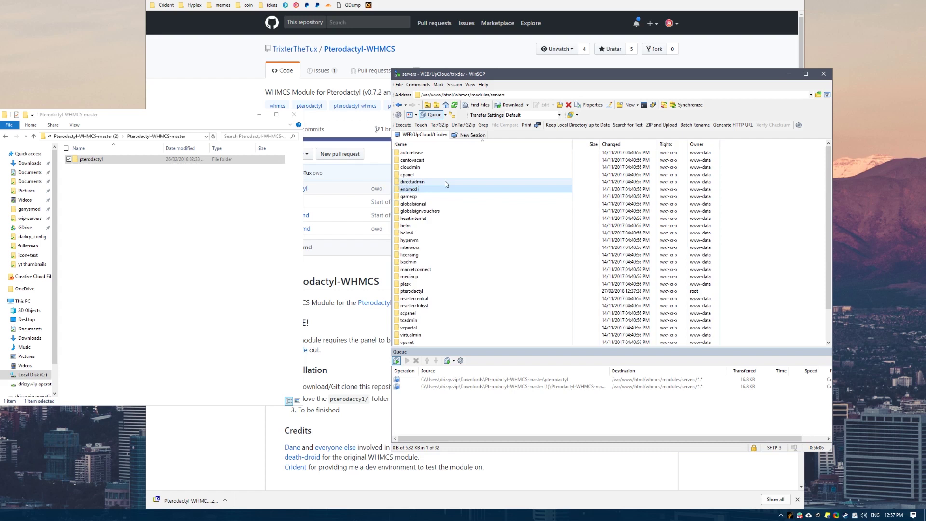
pyautogui.press('p')
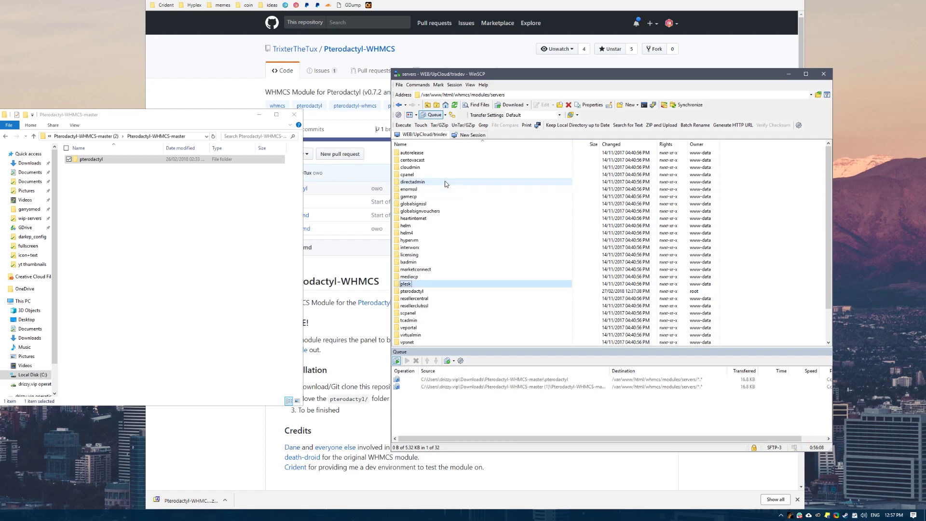
pyautogui.press('Down')
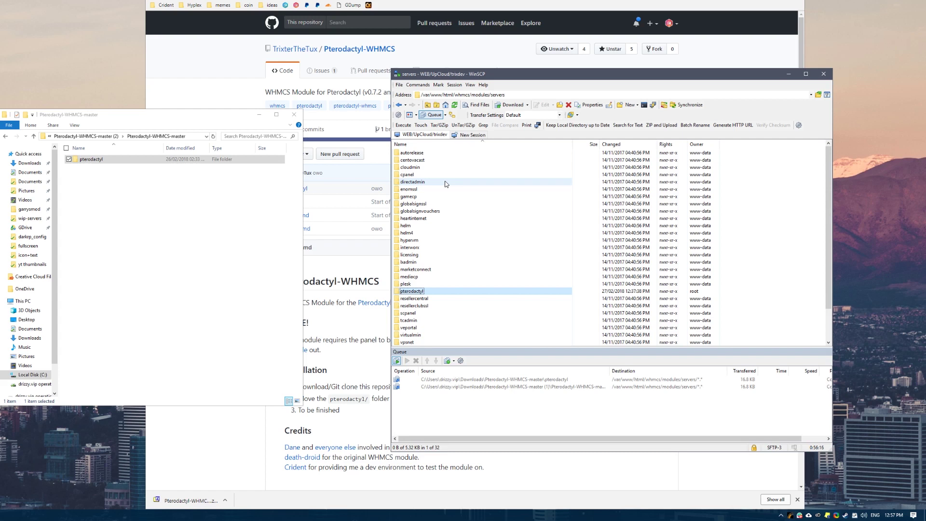
pyautogui.press('Delete')
pyautogui.press('Return')
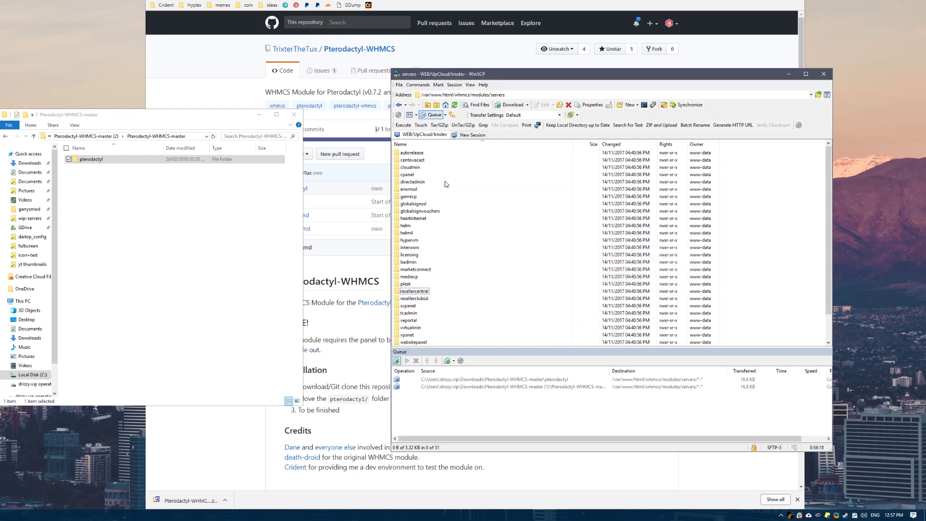
# Upload the local pterodactyl folder into /var/www/html/whmcs/modules/servers, check its contents and return to the servers directory.
pyautogui.moveTo(162, 166); pyautogui.dragTo(620, 234)
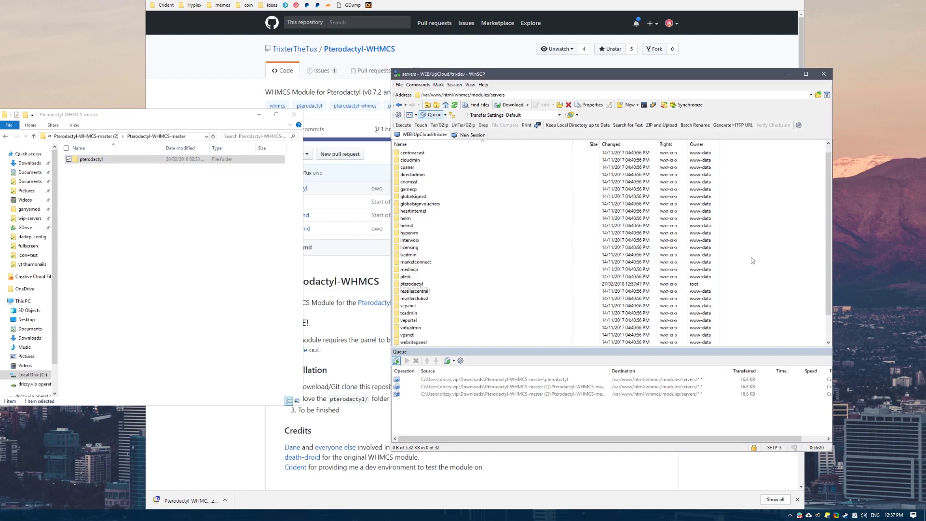
pyautogui.click(494, 286)
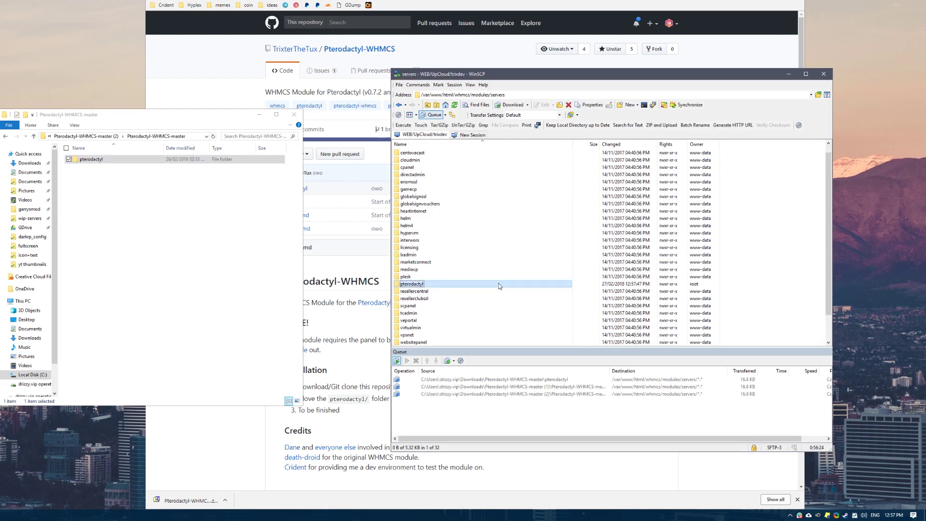
pyautogui.doubleClick(498, 285)
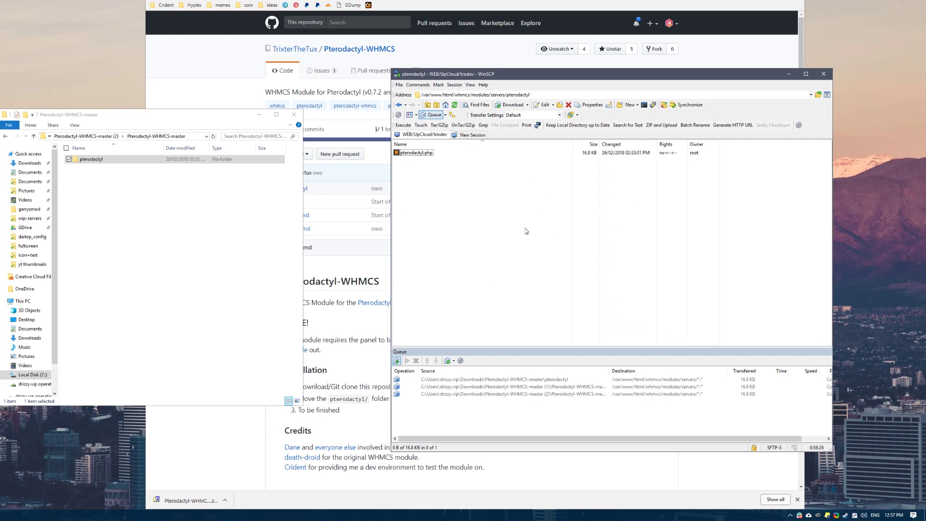
pyautogui.moveTo(525, 227); pyautogui.dragTo(428, 149)
pyautogui.click(441, 164)
pyautogui.press('BackSpace')
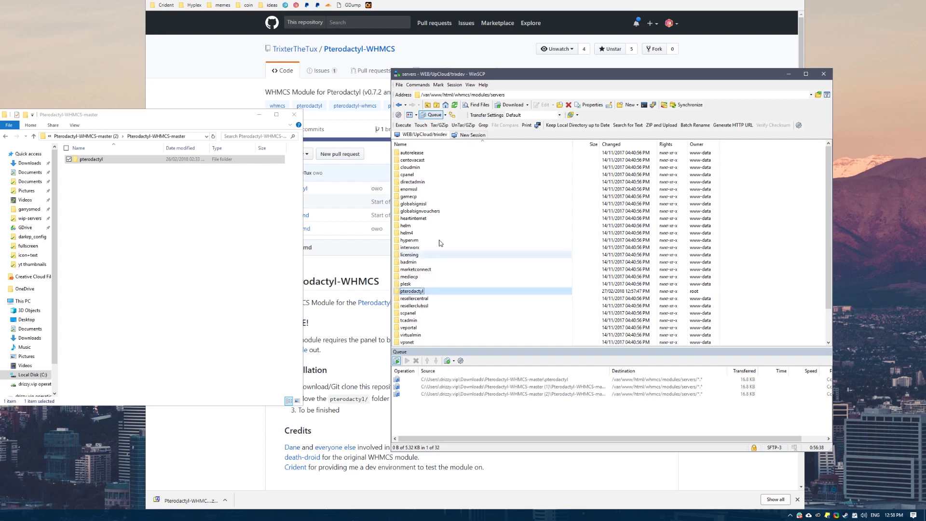
# Examine the nested local Pterodactyl-WHMCS-master folder, then open the uploaded pterodactyl folder and select pterodactyl.php.
pyautogui.click(107, 137)
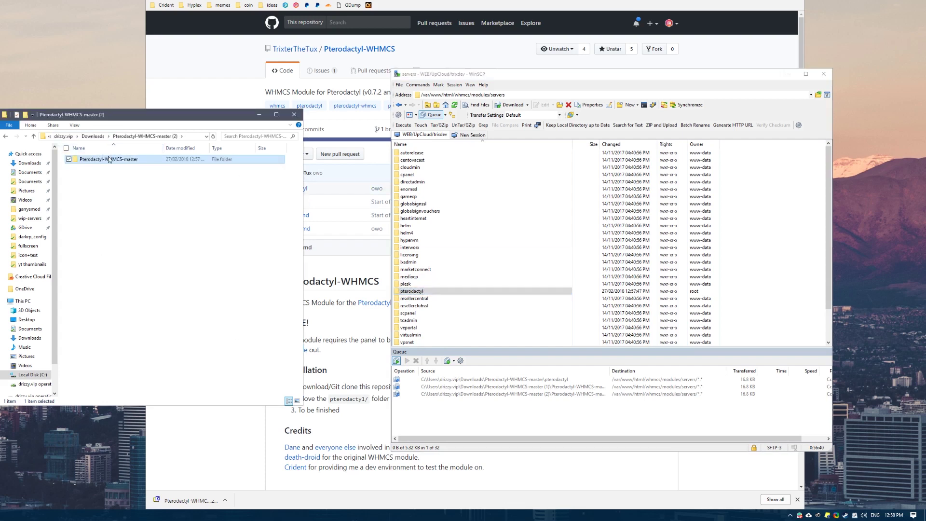
pyautogui.moveTo(116, 161); pyautogui.dragTo(121, 199)
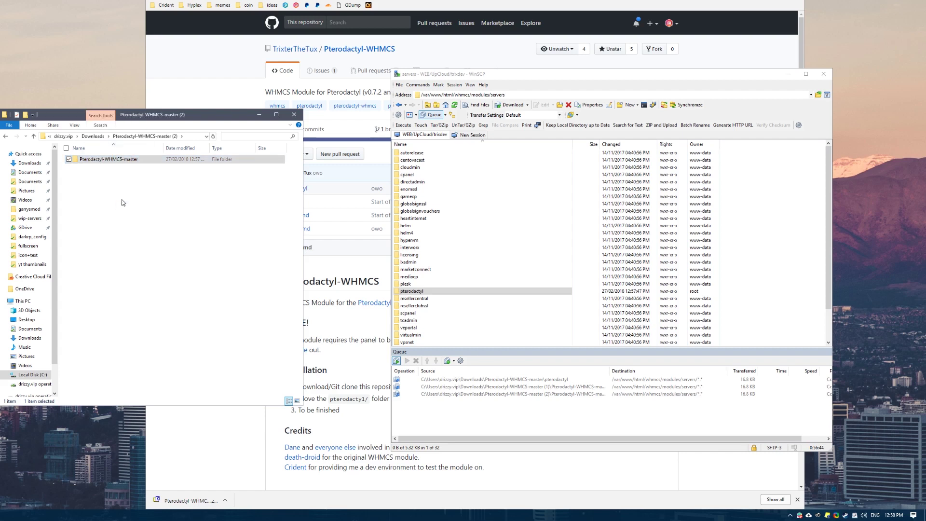
pyautogui.doubleClick(168, 164)
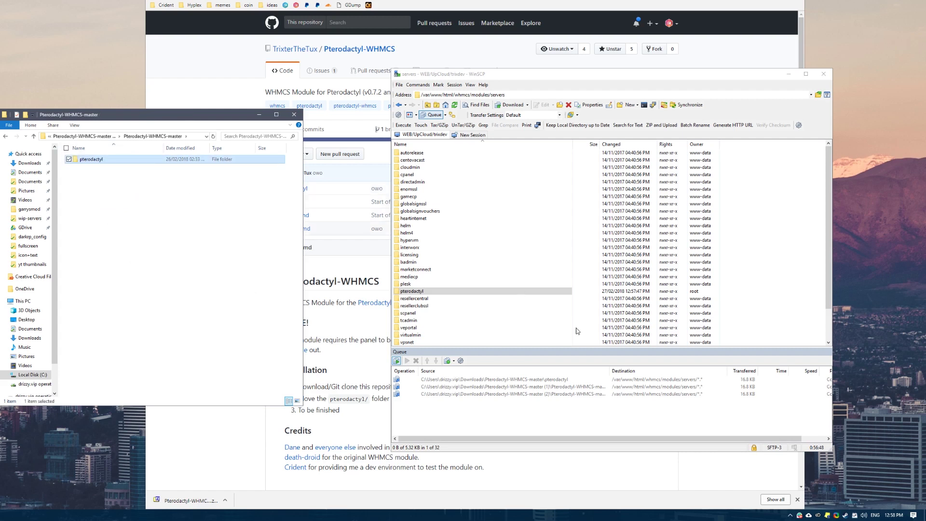
pyautogui.click(474, 291)
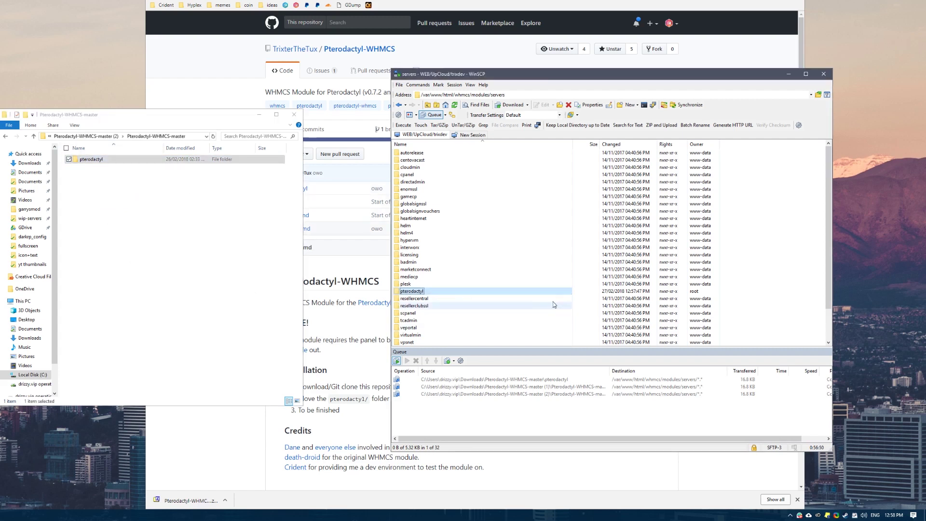
pyautogui.click(488, 284)
pyautogui.doubleClick(492, 292)
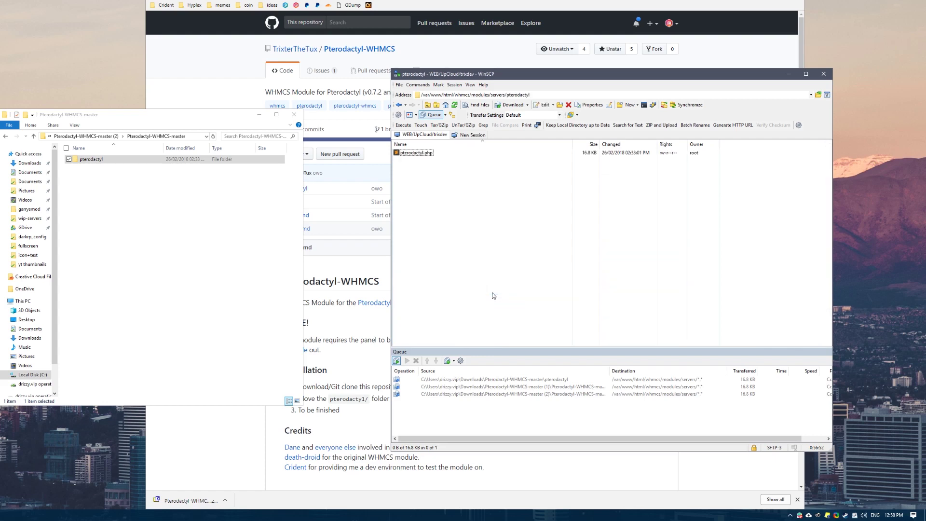
pyautogui.click(448, 154)
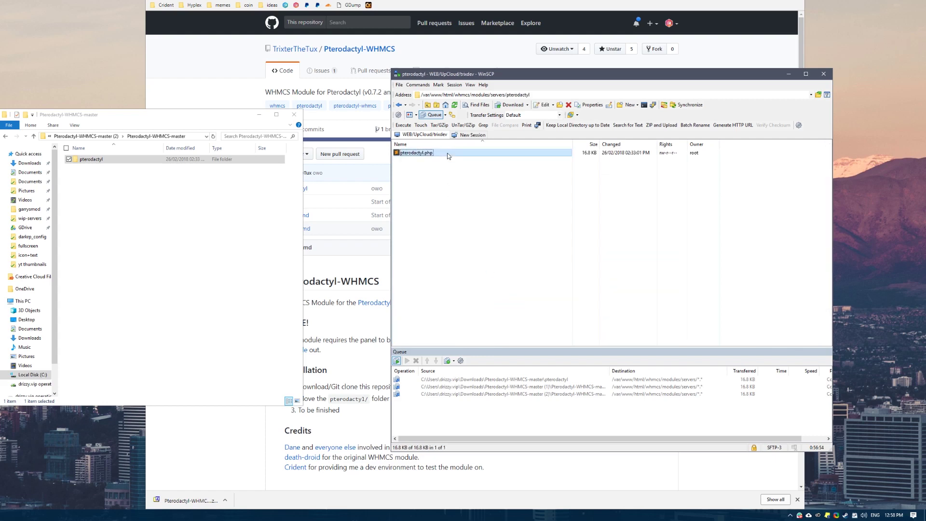
# Go back up from the pterodactyl folder to /var/www/html/whmcs and minimize the WinSCP and Pterodactyl-WHMCS-master windows.
pyautogui.press('BackSpace')
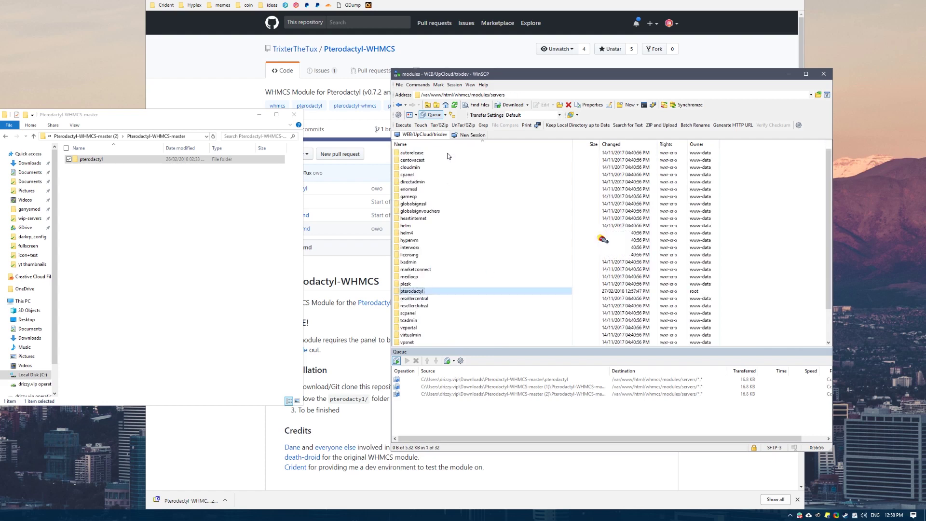
pyautogui.press('BackSpace')
pyautogui.press('BackSpace')
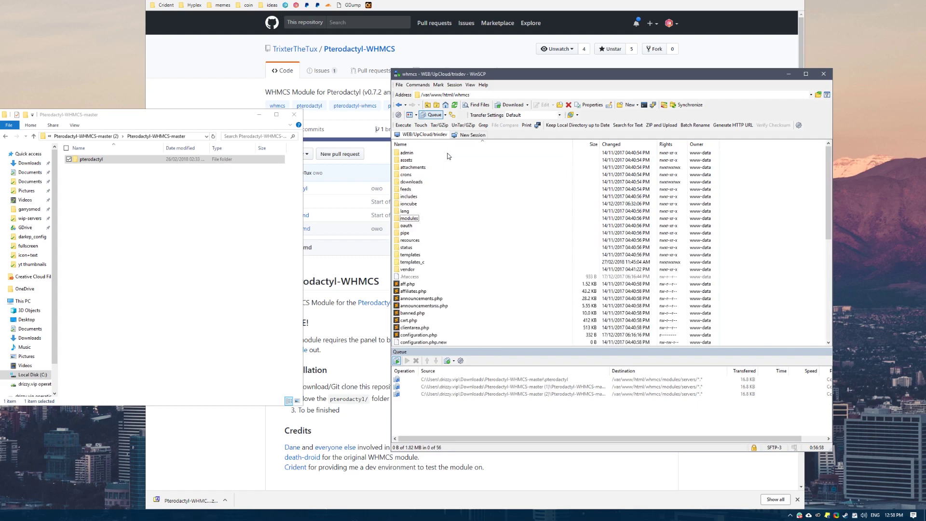
pyautogui.press('BackSpace')
pyautogui.press('Return')
pyautogui.click(789, 73)
pyautogui.click(252, 252)
pyautogui.click(259, 114)
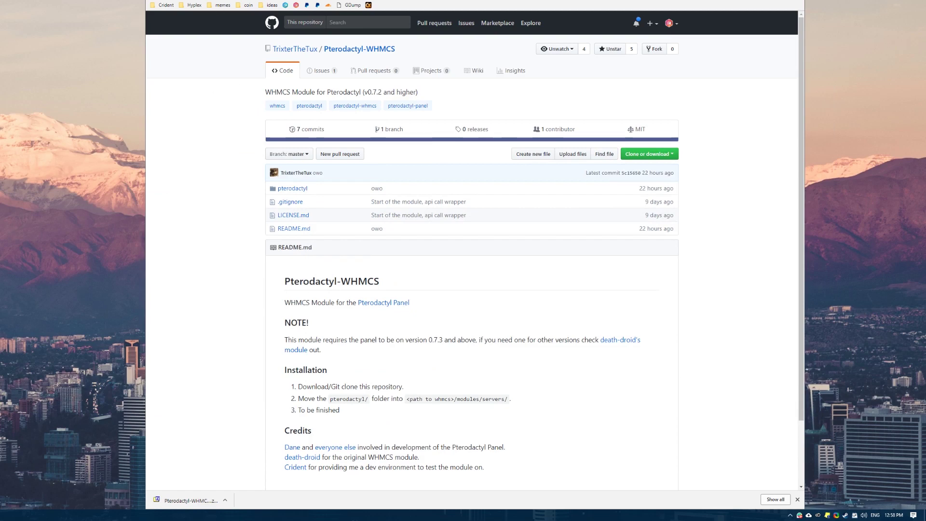
# Switch to the Pterodactyl panel's Application API page and revoke the existing WHMCS Connection key.
pyautogui.hotkey('ctrl', 'Tab')
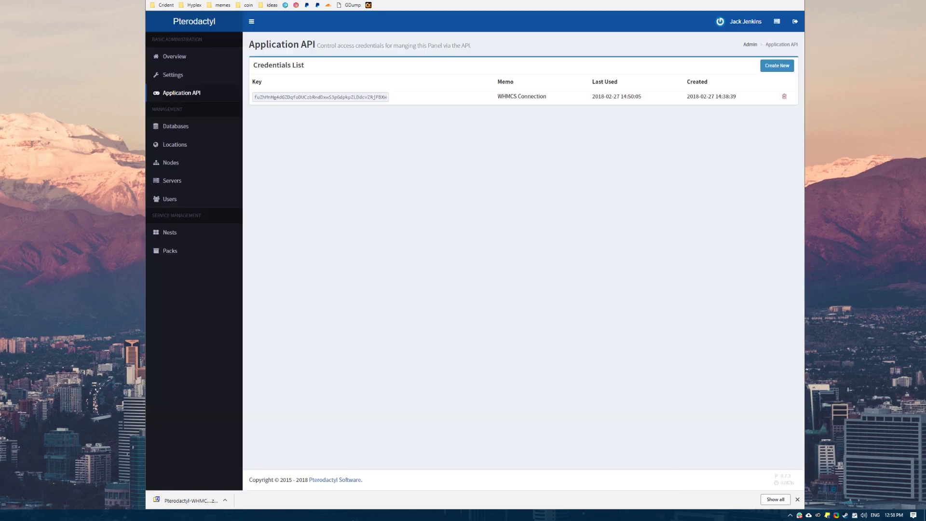
pyautogui.click(784, 96)
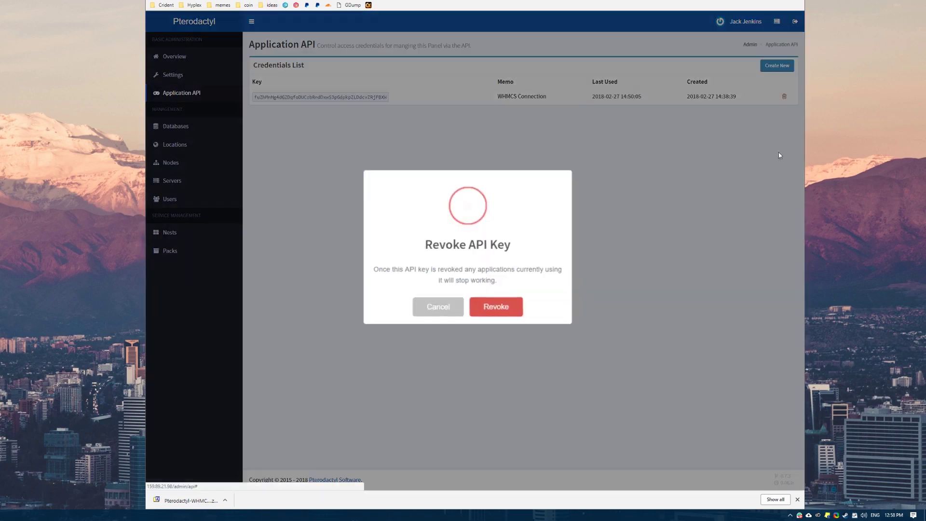
pyautogui.click(500, 309)
pyautogui.click(797, 499)
pyautogui.click(468, 295)
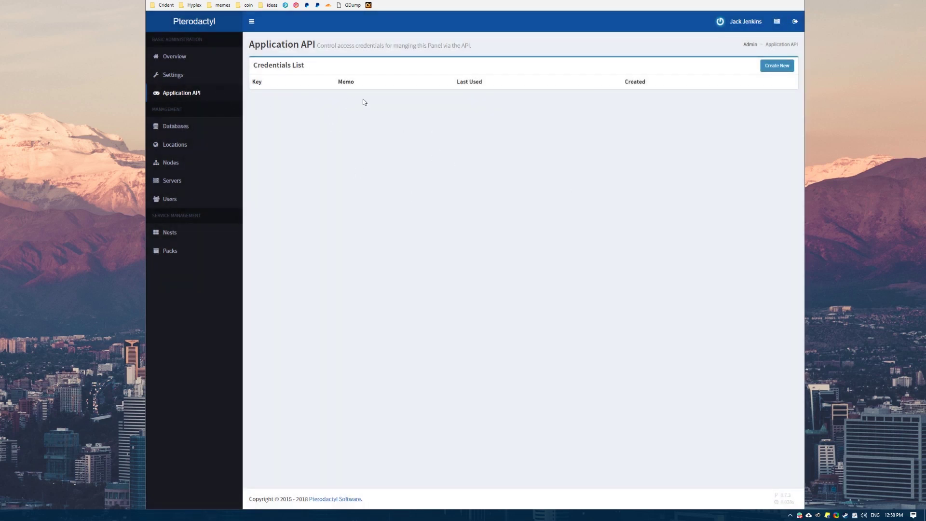
# Start a new application API key and arrange the reference permissions image beside the form.
pyautogui.click(768, 68)
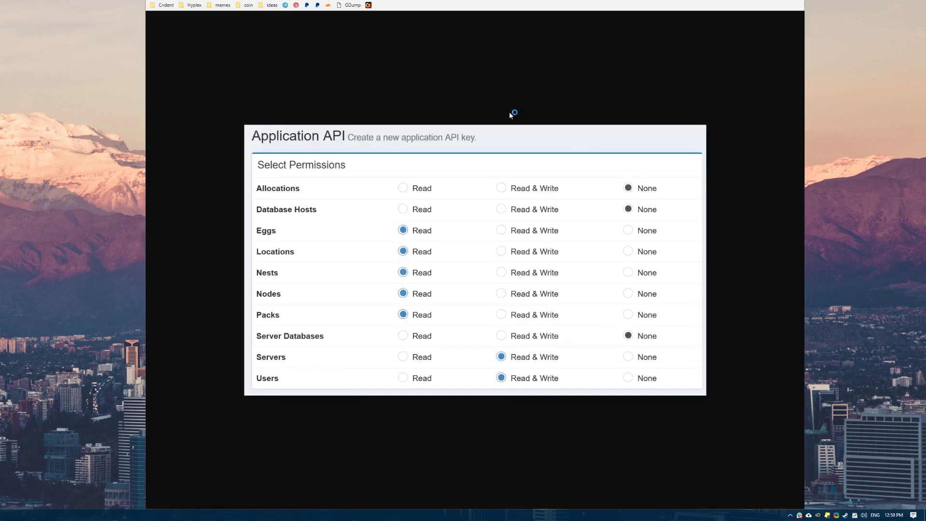
pyautogui.moveTo(436, 0); pyautogui.dragTo(925, 77)
pyautogui.click(407, 67)
pyautogui.click(251, 0)
pyautogui.click(309, 0)
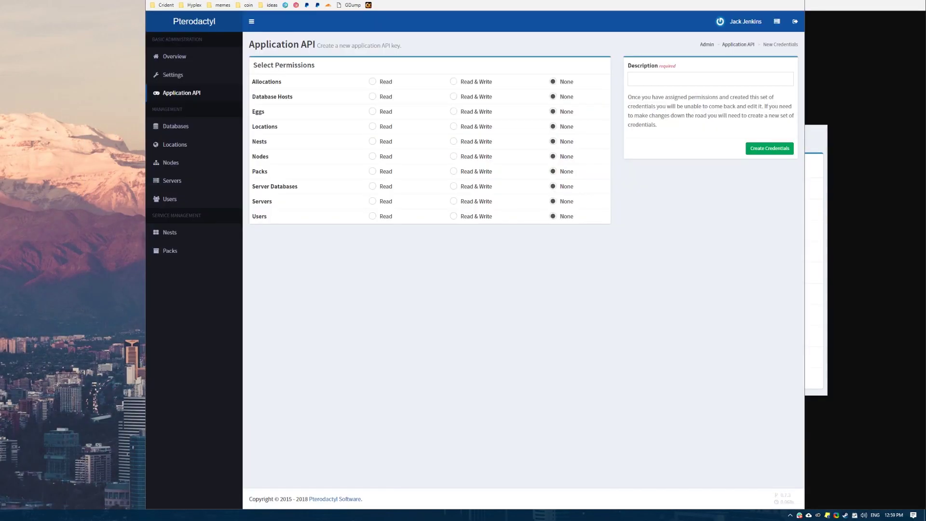
pyautogui.moveTo(434, 0); pyautogui.dragTo(267, 2)
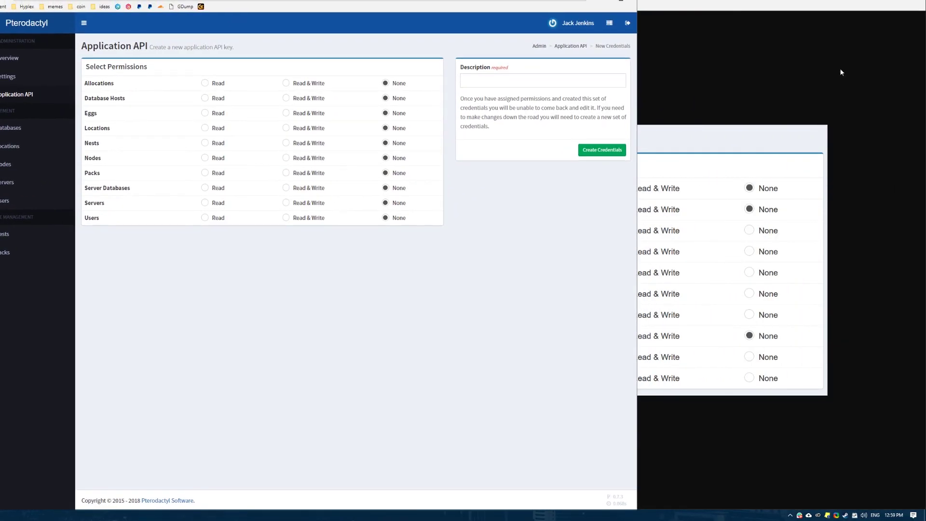
pyautogui.moveTo(781, 0); pyautogui.dragTo(785, 53)
pyautogui.moveTo(273, 37); pyautogui.dragTo(614, 315)
pyautogui.moveTo(739, 325); pyautogui.dragTo(723, 106)
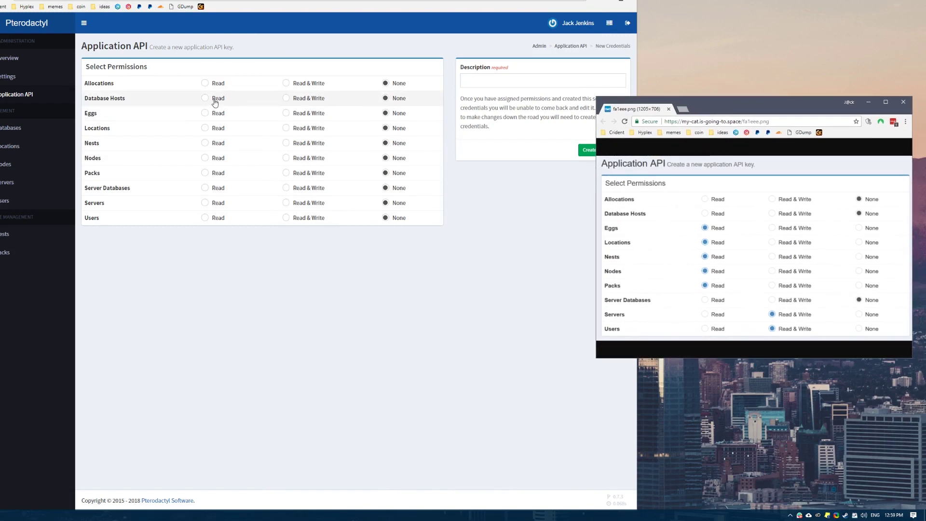
# Set Eggs, Locations, Nests, Nodes and Packs to Read, and Servers and Users to Read & Write.
pyautogui.click(216, 115)
pyautogui.click(216, 115)
pyautogui.click(217, 129)
pyautogui.click(217, 143)
pyautogui.click(217, 159)
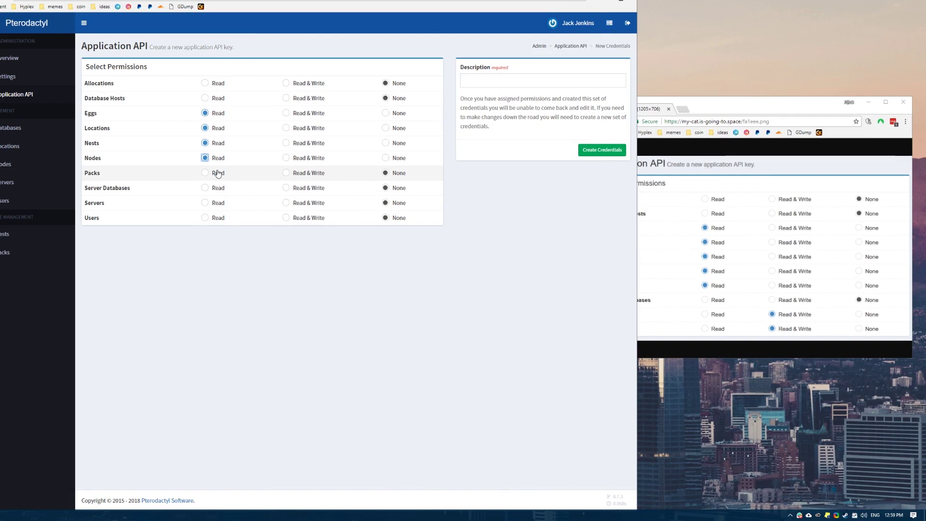
pyautogui.click(218, 174)
pyautogui.click(289, 203)
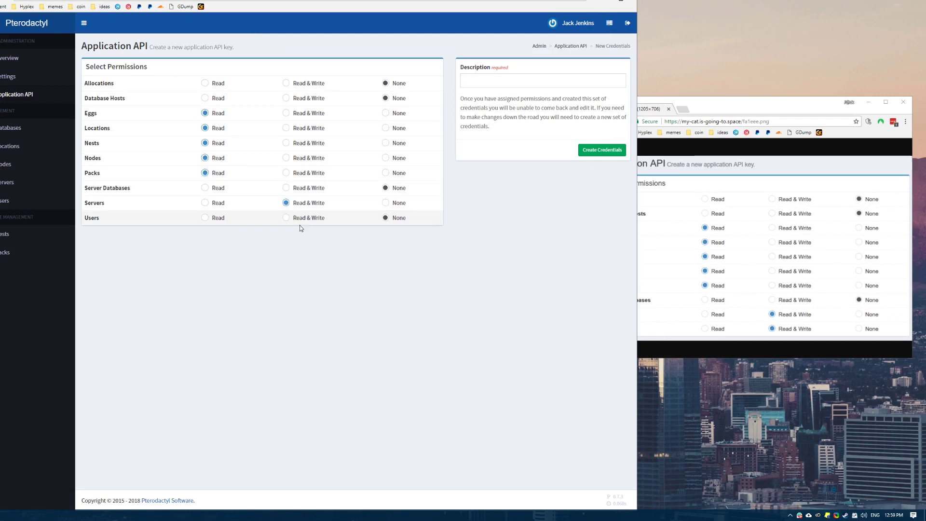
pyautogui.click(300, 218)
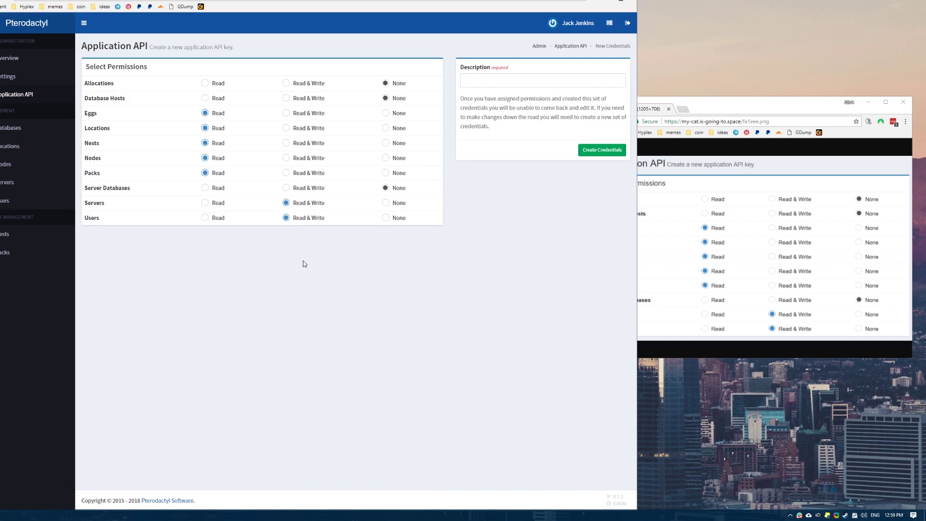
# Bring the reference permissions image forward, enlarge it to examine the required API permissions, and put it away.
pyautogui.moveTo(716, 104); pyautogui.dragTo(406, 112)
pyautogui.doubleClick(407, 112)
pyautogui.moveTo(287, 0); pyautogui.dragTo(371, 50)
pyautogui.moveTo(213, 45); pyautogui.dragTo(0, 0)
pyautogui.moveTo(184, 0); pyautogui.dragTo(199, 34)
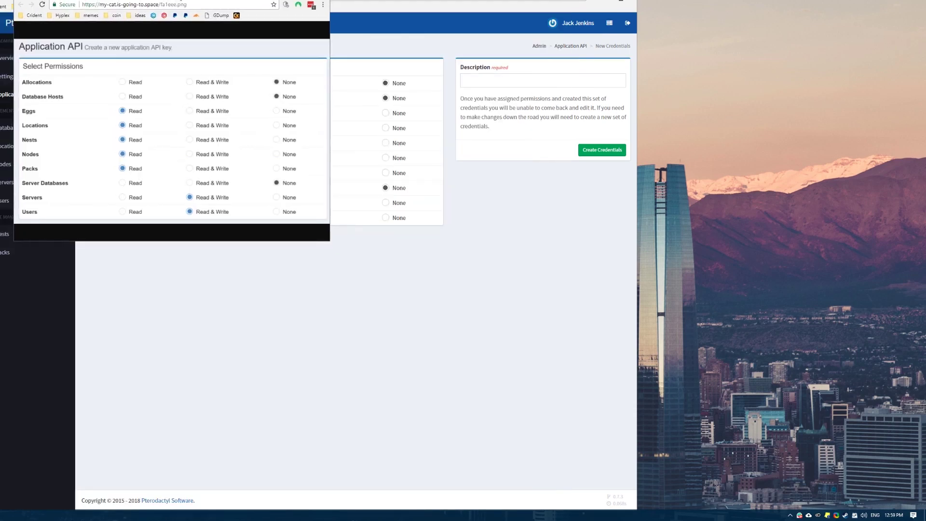
pyautogui.moveTo(185, 0); pyautogui.dragTo(294, 0)
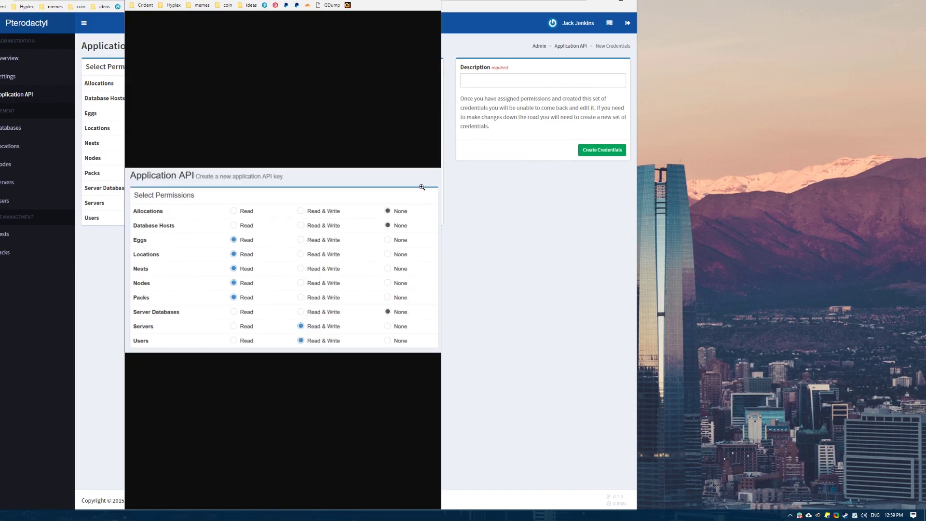
pyautogui.moveTo(442, 186); pyautogui.dragTo(769, 222)
pyautogui.hotkey('ctrl', '+')
pyautogui.hotkey('ctrl', '+')
pyautogui.hotkey('ctrl', '+')
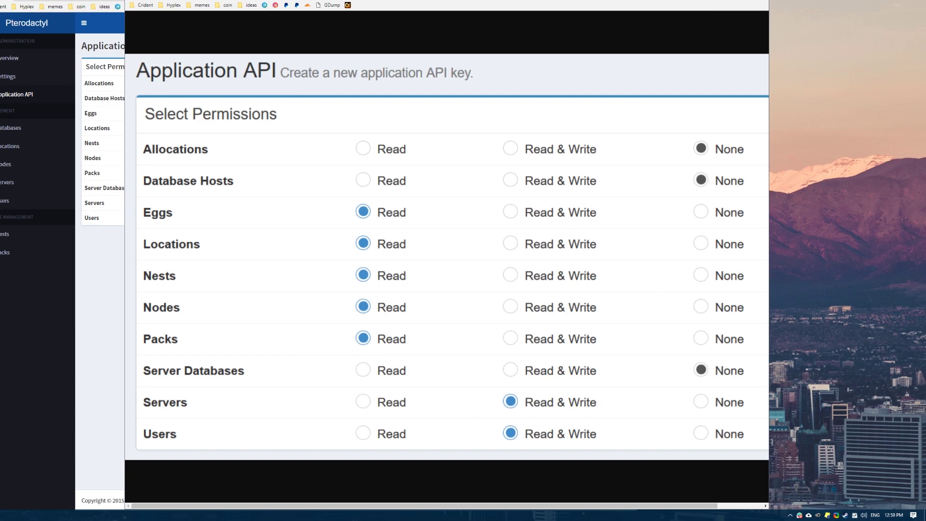
pyautogui.click(758, 0)
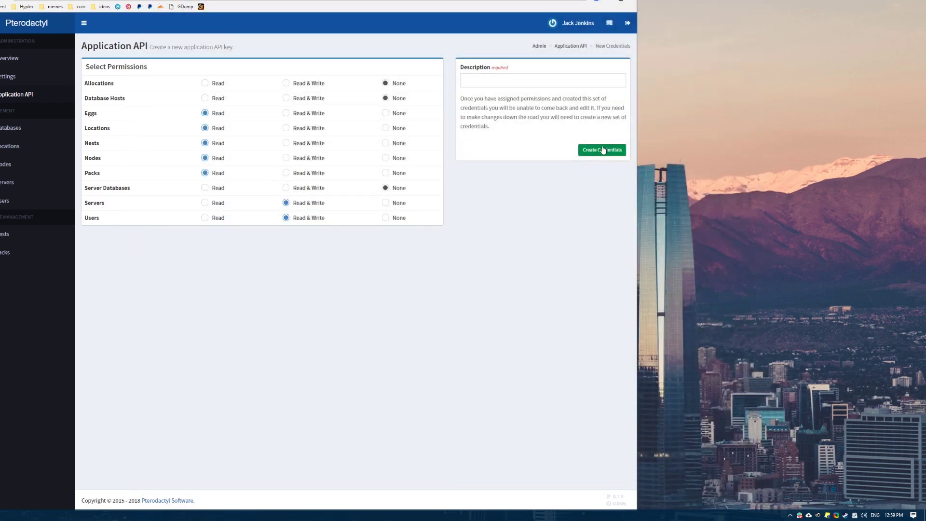
# Create the API credentials with the description WHMCS Connection and select the generated key.
pyautogui.click(508, 84)
pyautogui.write('WHMCS')
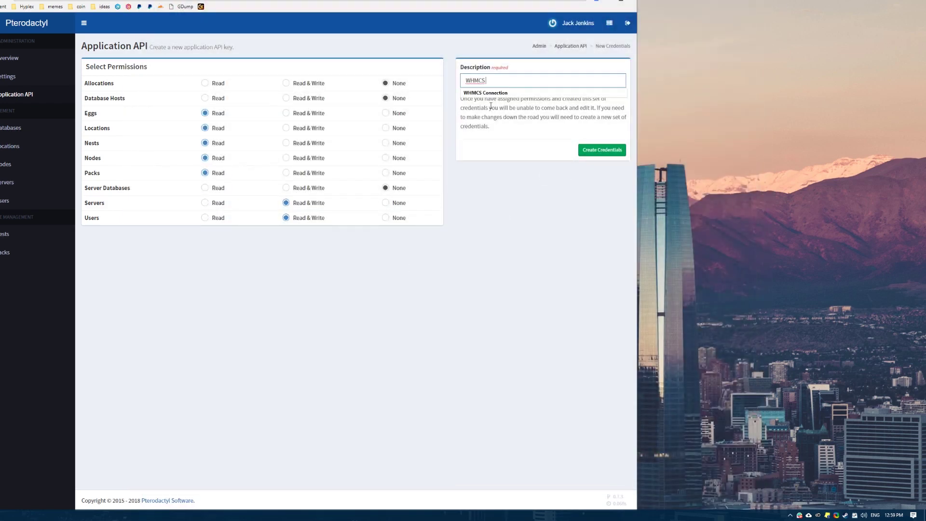
pyautogui.write(' Connection')
pyautogui.click(515, 150)
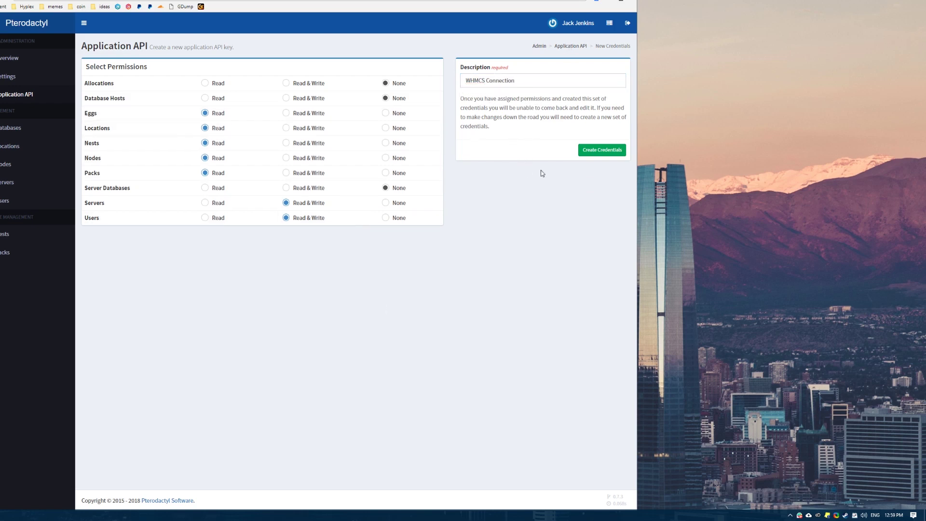
pyautogui.click(587, 150)
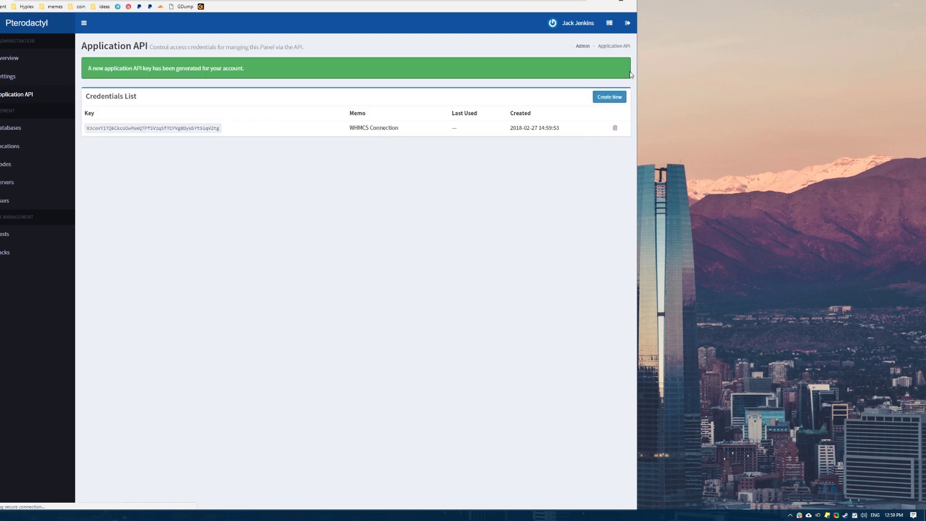
pyautogui.doubleClick(168, 128)
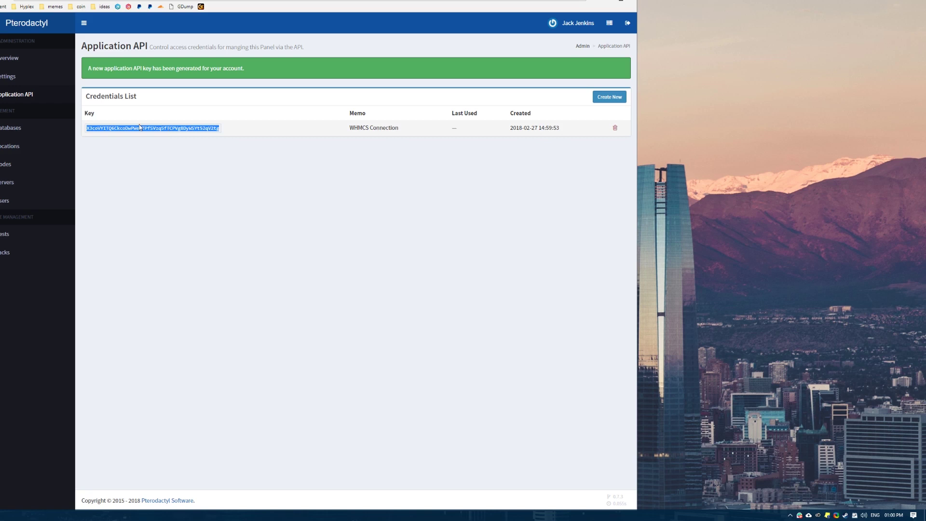
# Switch to the WHMCS admin area and open the form for adding a server from the Servers configuration.
pyautogui.hotkey('ctrl', 'Tab')
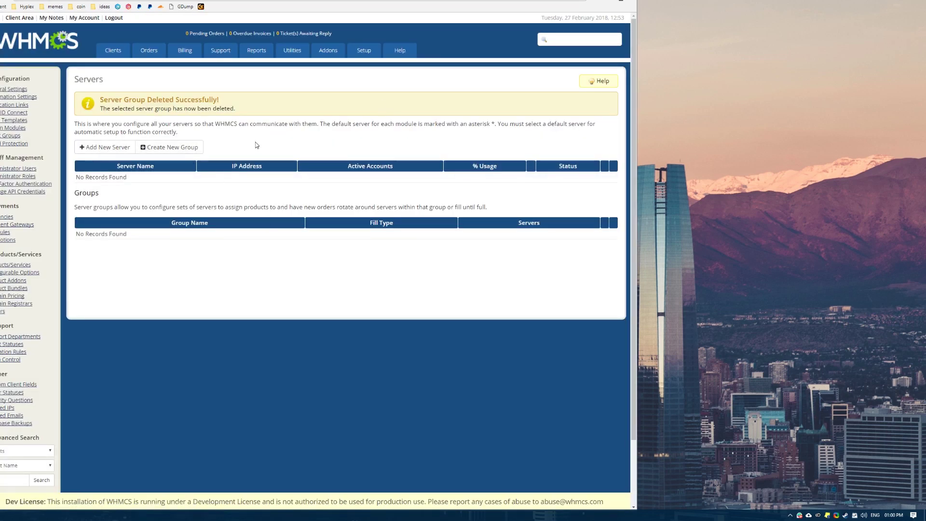
pyautogui.click(340, 52)
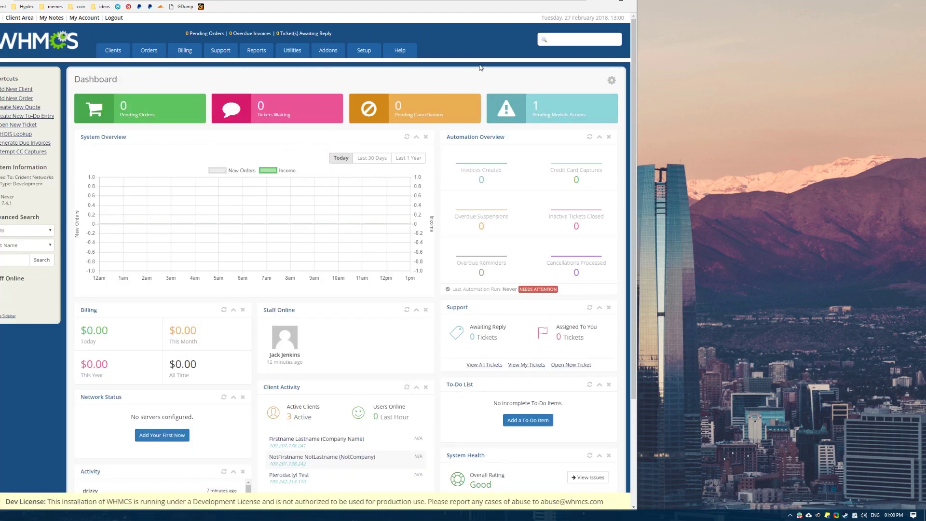
pyautogui.moveTo(363, 51)
pyautogui.moveTo(399, 132)
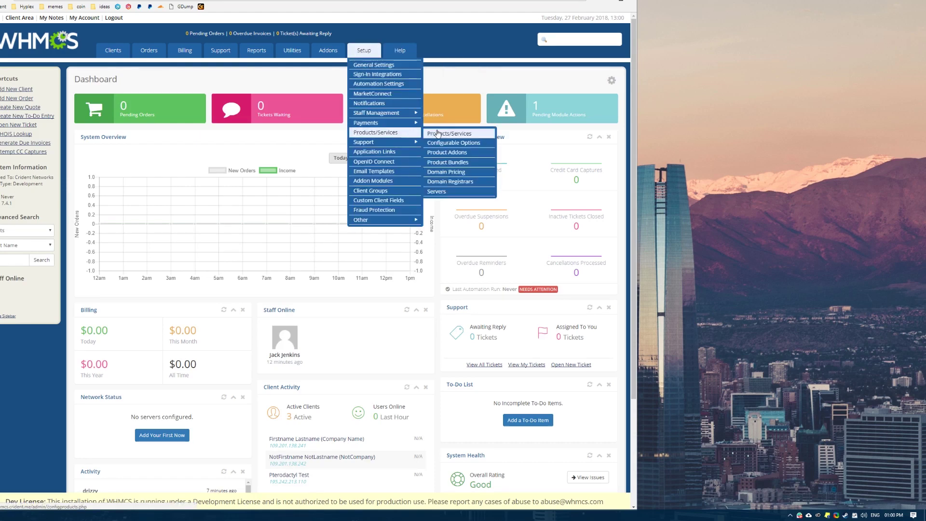
pyautogui.click(443, 192)
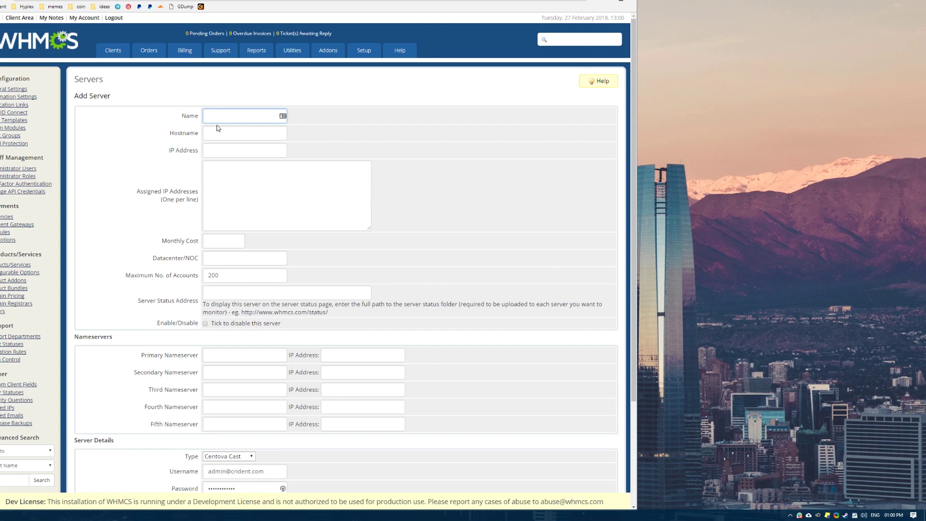
# Name the new server Pterodactyl Test.
pyautogui.write('Pto')
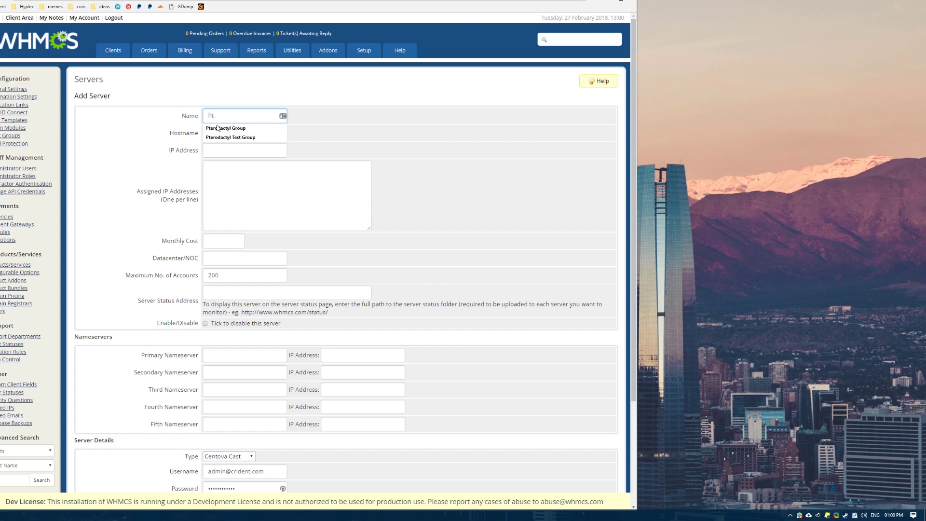
pyautogui.click(235, 137)
pyautogui.press('BackSpace')
pyautogui.press('BackSpace')
pyautogui.press('BackSpace')
pyautogui.press('BackSpace')
pyautogui.press('BackSpace')
pyautogui.press('BackSpace')
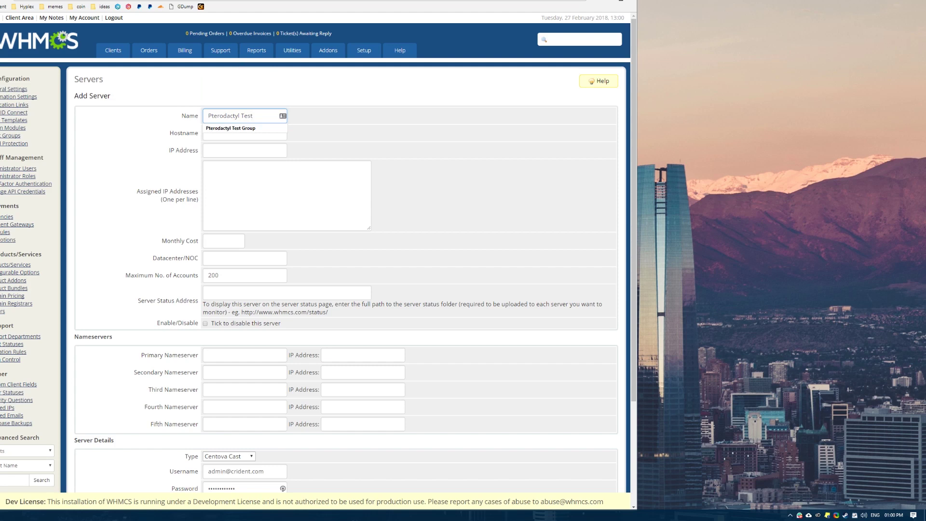
pyautogui.click(146, 160)
pyautogui.click(98, 0)
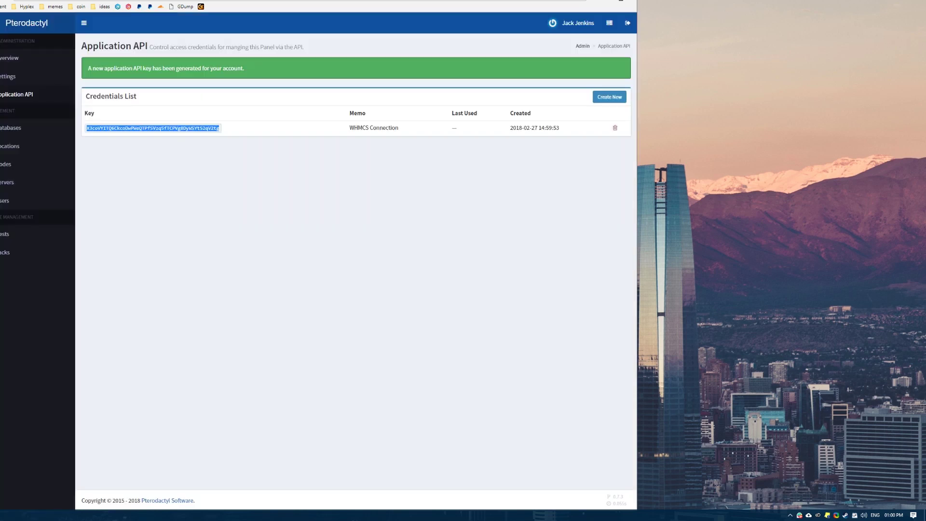
pyautogui.hotkey('alt', 'Tab')
pyautogui.click(193, 0)
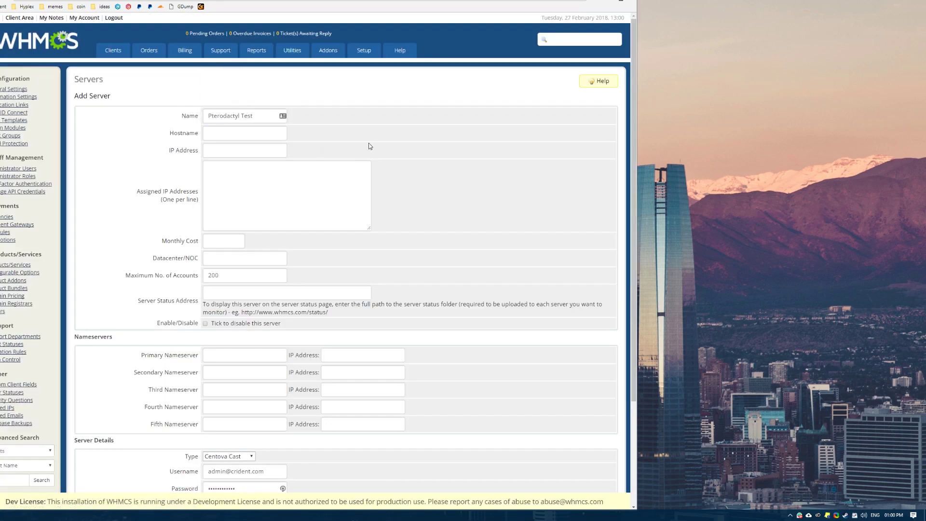
pyautogui.click(264, 130)
pyautogui.click(238, 136)
pyautogui.write('http://159.89.21.98')
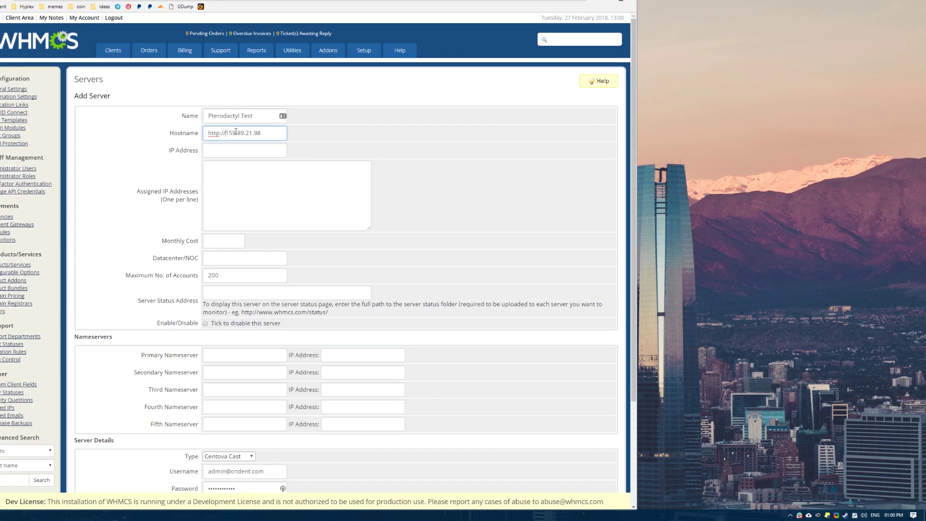
pyautogui.press('BackSpace')
pyautogui.press('BackSpace')
pyautogui.press('BackSpace')
pyautogui.press('BackSpace')
pyautogui.press('BackSpace')
pyautogui.press('BackSpace')
pyautogui.press('BackSpace')
pyautogui.doubleClick(257, 135)
pyautogui.hotkey('ctrl', 'c')
pyautogui.write('https://gamepanel.co')
pyautogui.hotkey('ctrl', 'a')
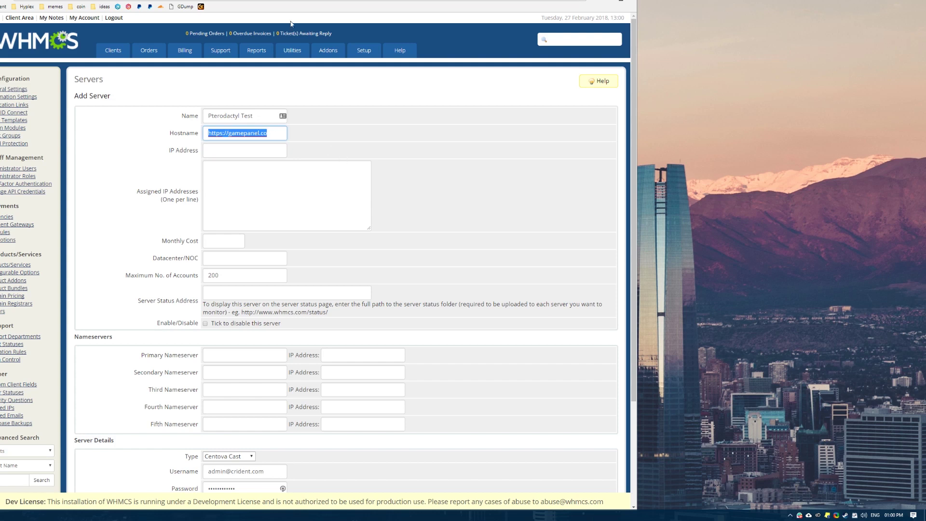
pyautogui.hotkey('ctrl', 'v')
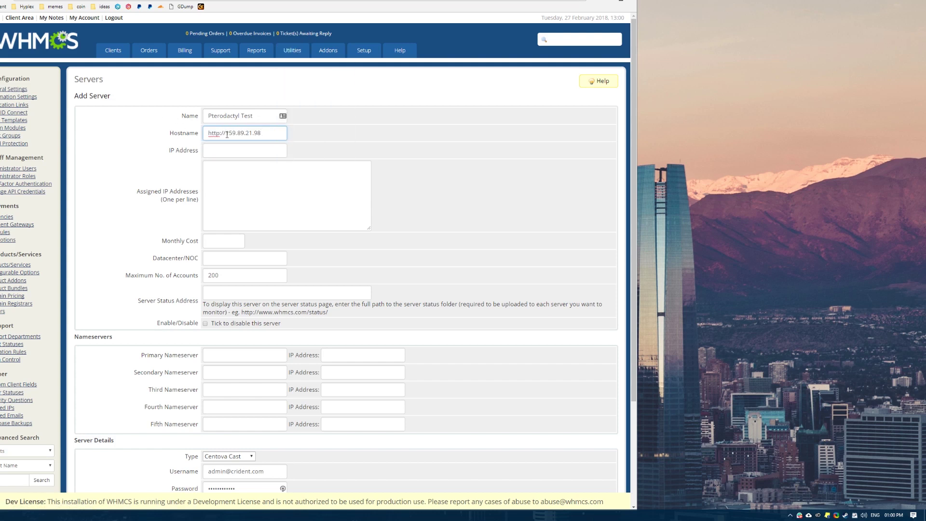
pyautogui.hotkey('ctrl', 'BackSpace')
pyautogui.hotkey('ctrl', 'a')
pyautogui.hotkey('ctrl', 'c')
pyautogui.click(333, 137)
pyautogui.click(256, 150)
pyautogui.hotkey('ctrl', 'v')
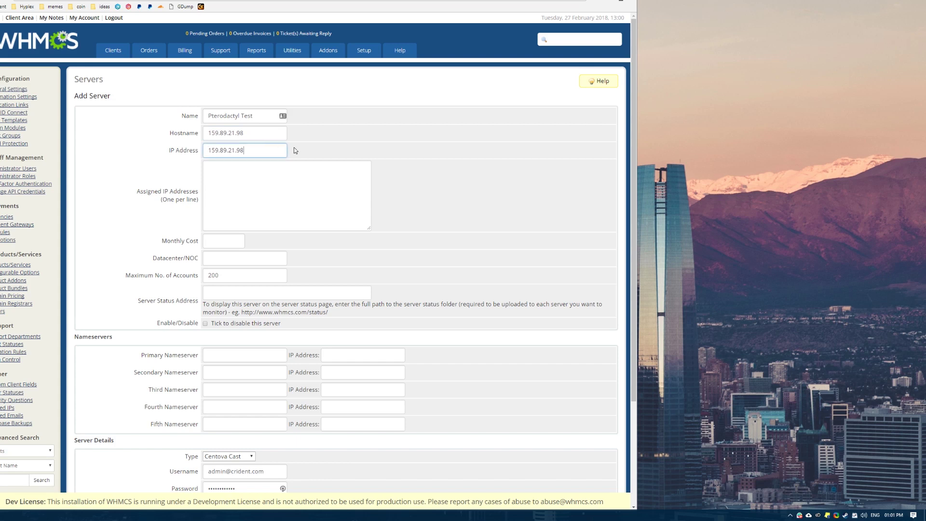
# Review the new server's hostname and IP address entries and the server details further down the form.
pyautogui.click(318, 145)
pyautogui.click(277, 136)
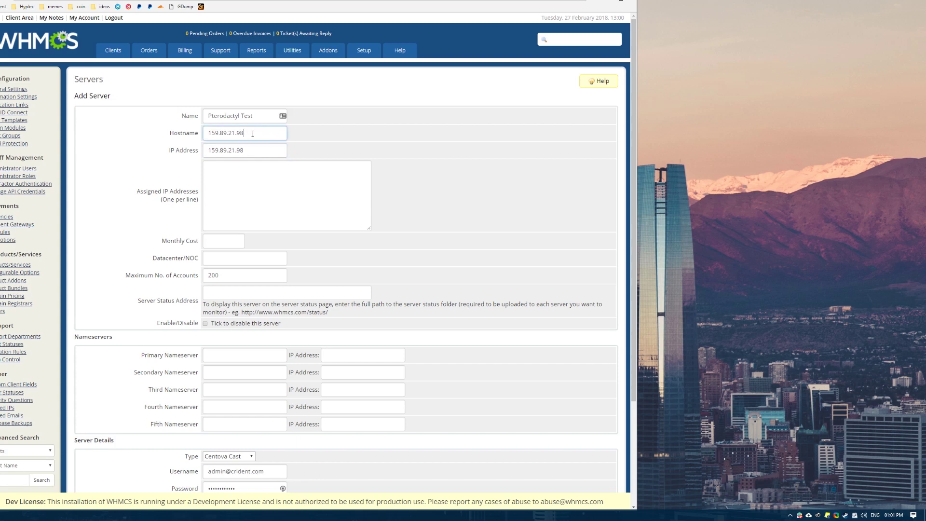
pyautogui.hotkey('ctrl', 'a')
pyautogui.click(256, 135)
pyautogui.hotkey('ctrl', 'a')
pyautogui.doubleClick(254, 135)
pyautogui.click(254, 135)
pyautogui.click(255, 148)
pyautogui.click(175, 148)
pyautogui.scroll(-1, 176, 149)
pyautogui.doubleClick(254, 95)
pyautogui.click(155, 102)
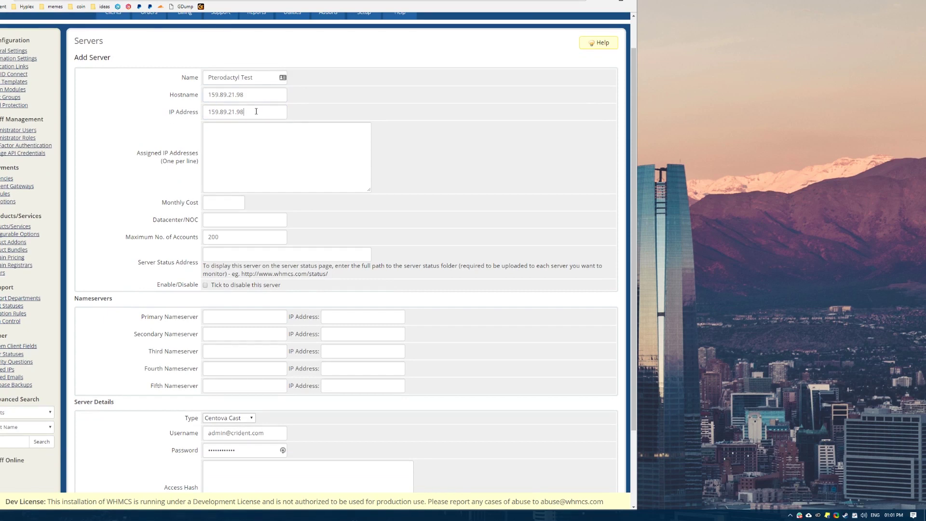
# Set the new server's type to Pterodactyl in the server details.
pyautogui.scroll(-1, 143, 131)
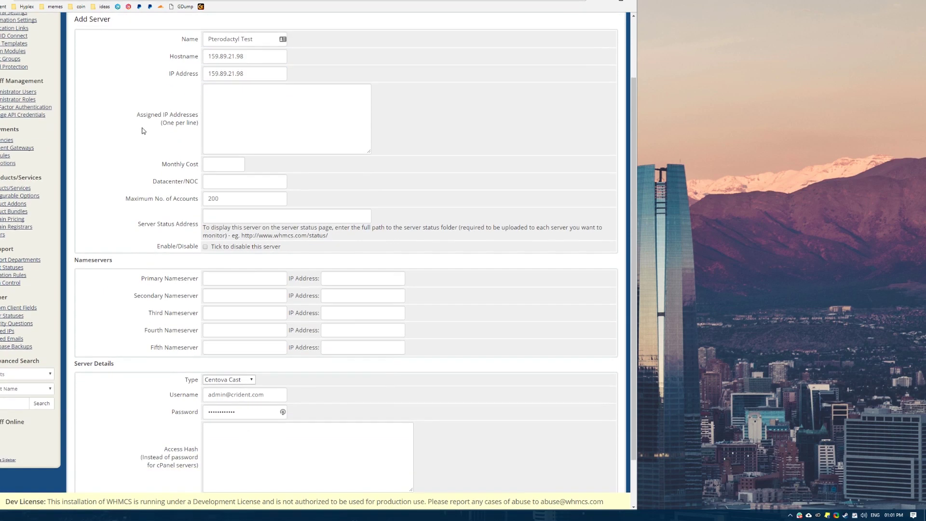
pyautogui.click(231, 109)
pyautogui.click(242, 215)
pyautogui.scroll(-1, 263, 172)
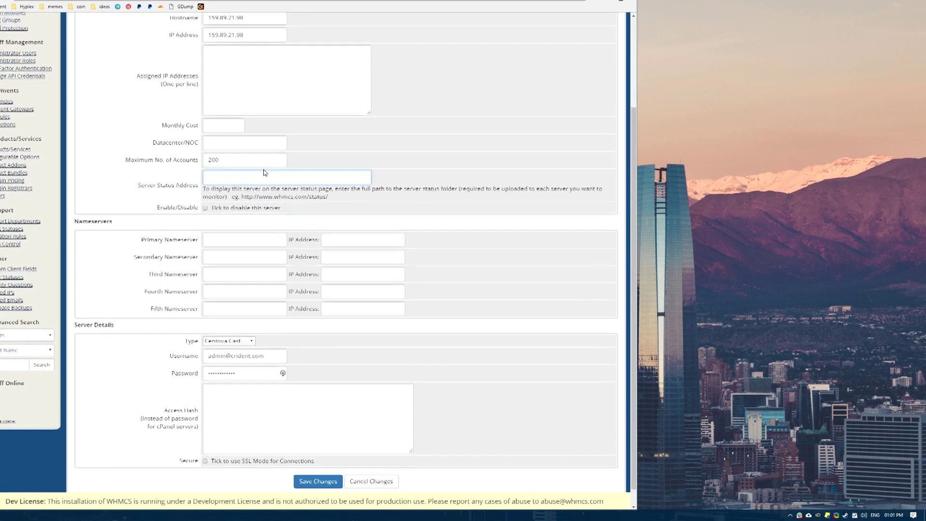
pyautogui.click(231, 322)
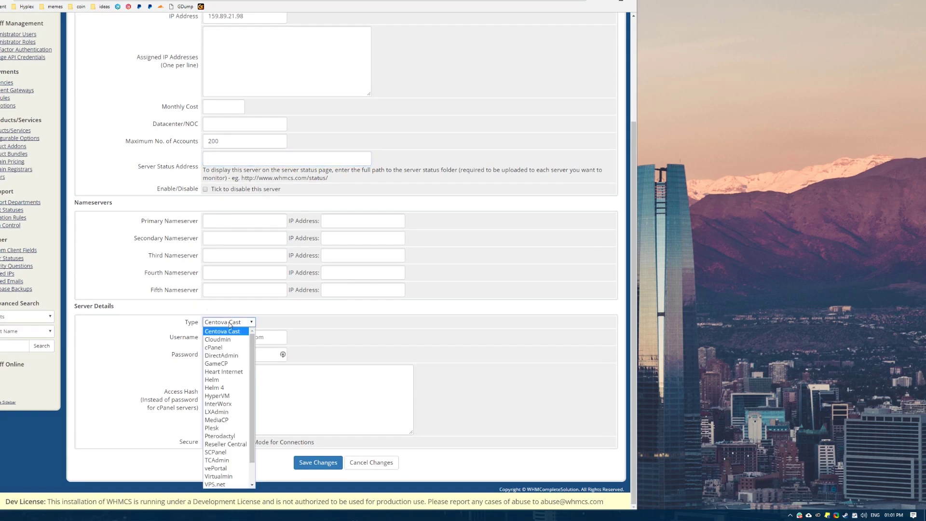
pyautogui.click(218, 435)
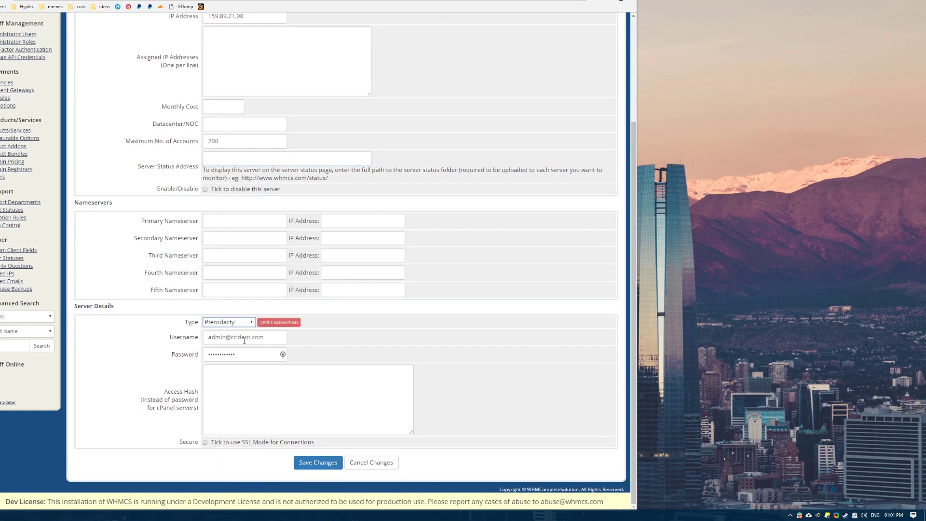
# Look over the server details and the available module types, and glance at the whmcs folder in WinSCP.
pyautogui.moveTo(264, 337); pyautogui.dragTo(120, 332)
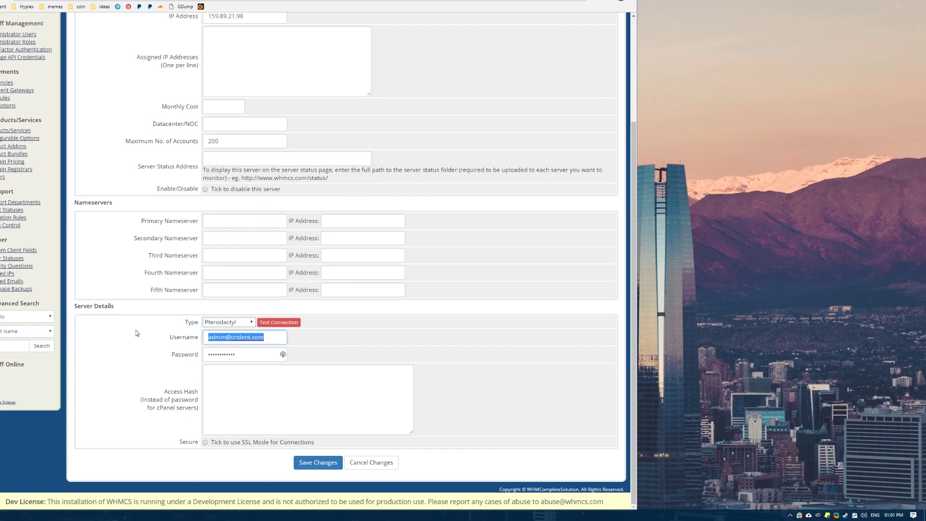
pyautogui.moveTo(75, 307); pyautogui.dragTo(116, 306)
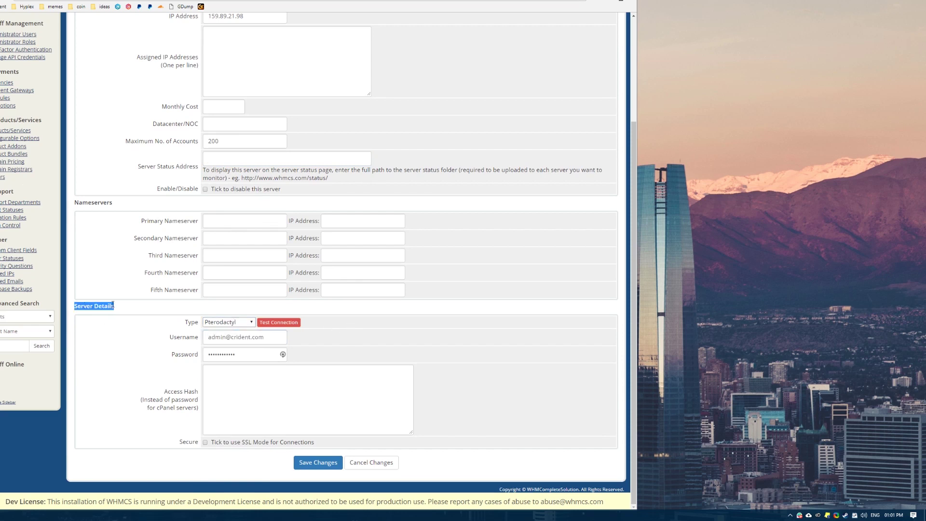
pyautogui.click(244, 322)
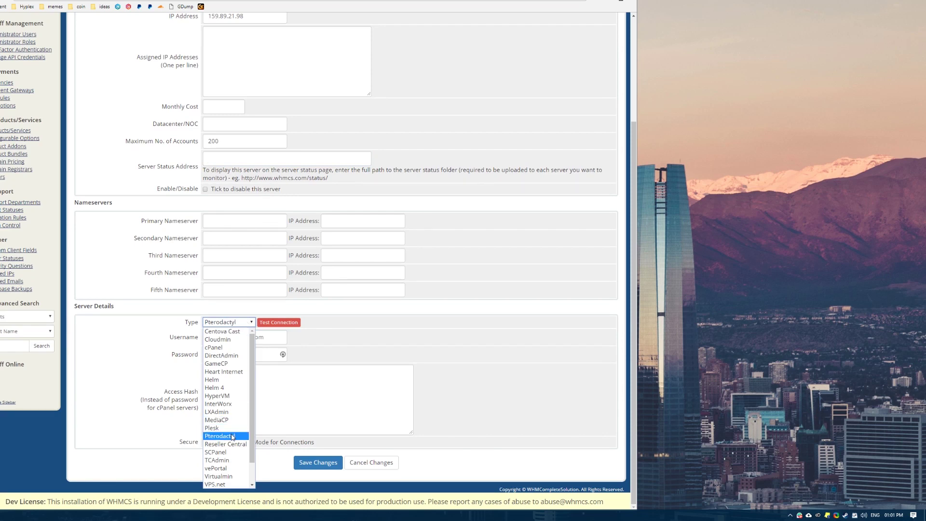
pyautogui.press('i')
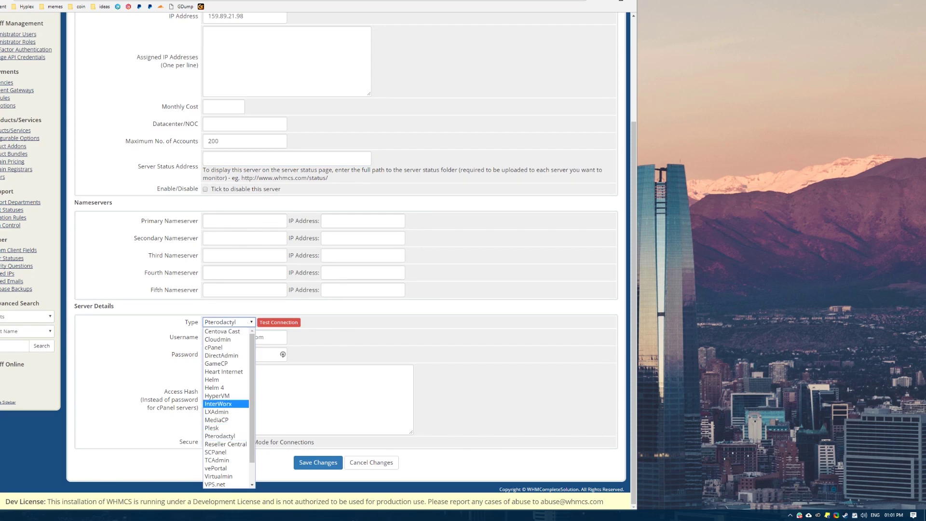
pyautogui.hotkey('alt', 'Tab')
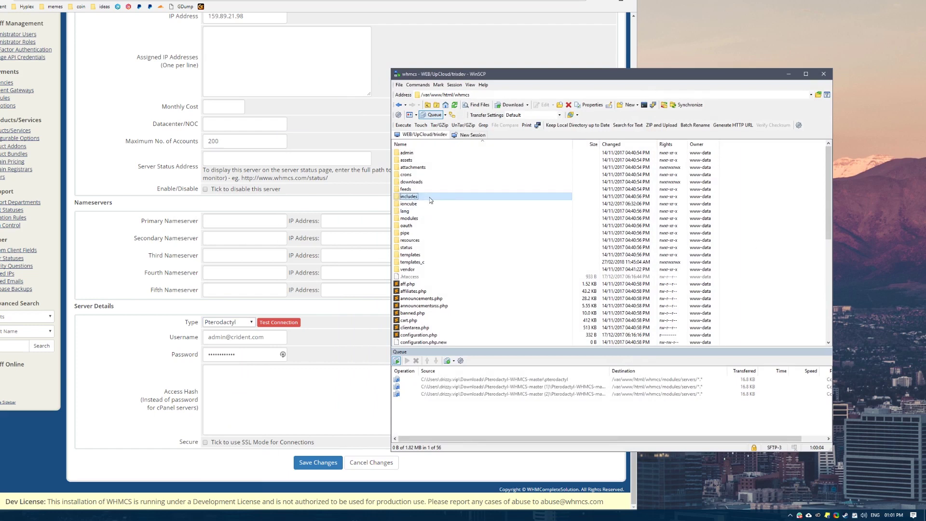
pyautogui.click(788, 74)
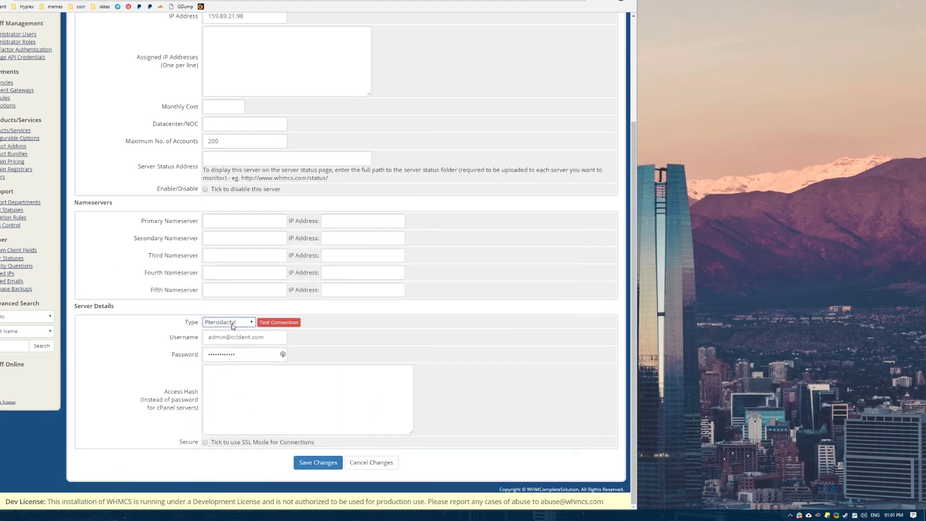
# Clear the server's username and paste the WHMCS Connection API key from the Pterodactyl panel as its password.
pyautogui.press('Tab')
pyautogui.press('BackSpace')
pyautogui.hotkey('ctrl', 'a')
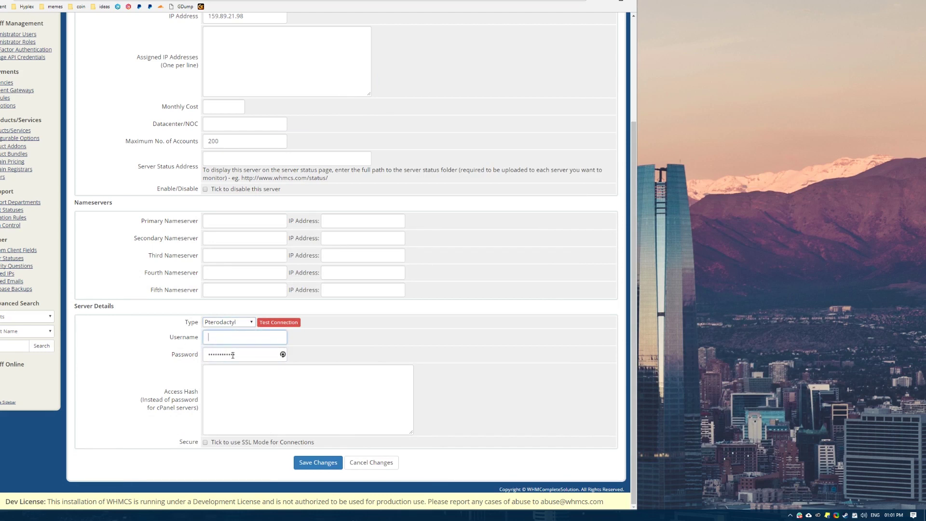
pyautogui.click(222, 1)
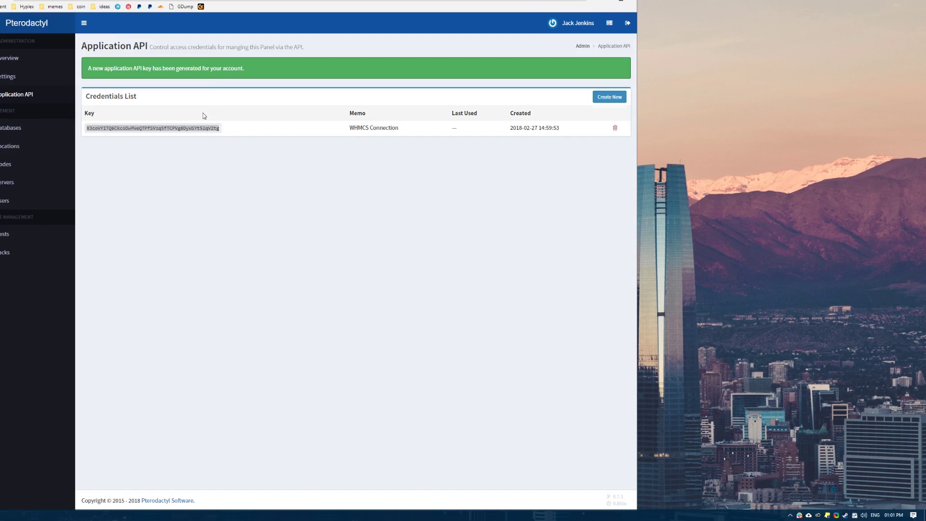
pyautogui.doubleClick(202, 128)
pyautogui.hotkey('ctrl', 'c')
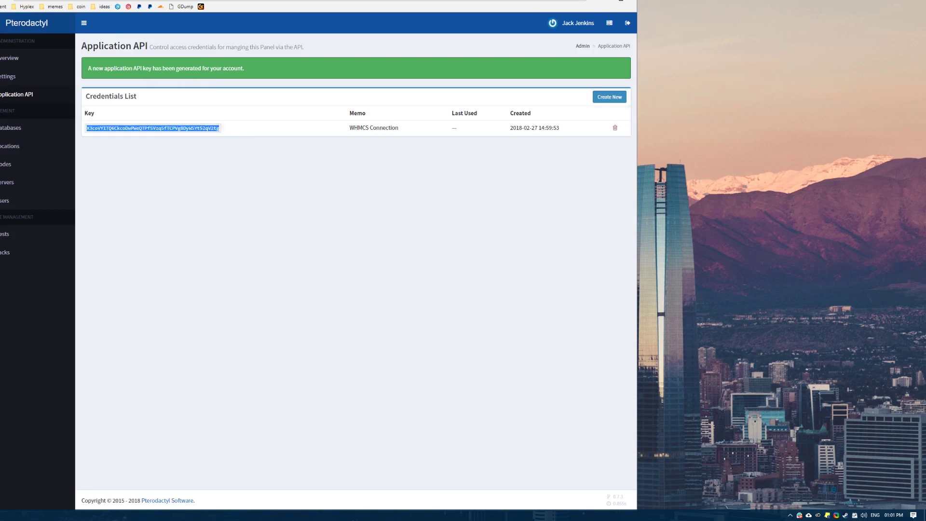
pyautogui.hotkey('ctrl', 'shift', 'Tab')
pyautogui.hotkey('ctrl', 'v')
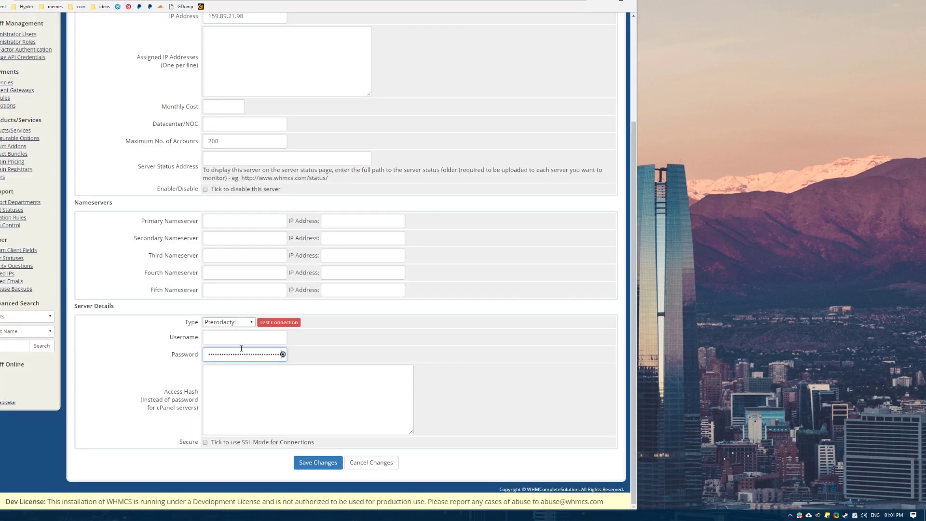
pyautogui.click(241, 362)
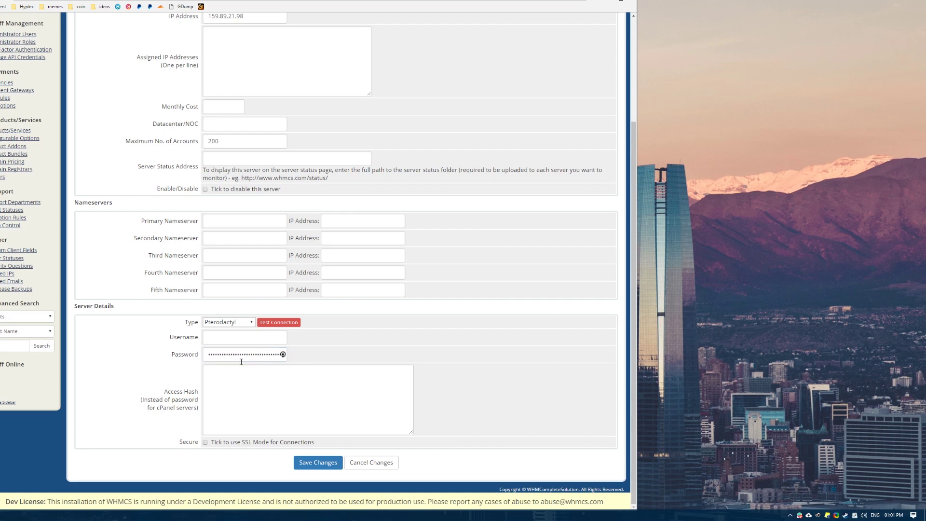
# Test the connection to the panel and save the new server, declining to store the login in LastPass.
pyautogui.click(283, 323)
pyautogui.click(211, 341)
pyautogui.click(149, 339)
pyautogui.scroll(3, 149, 342)
pyautogui.scroll(-3, 159, 318)
pyautogui.click(324, 463)
pyautogui.click(323, 462)
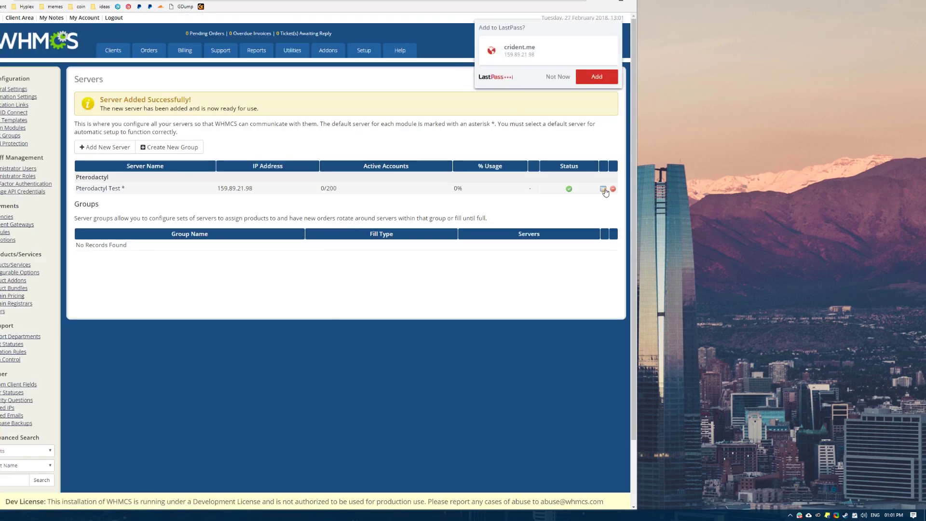
pyautogui.click(559, 77)
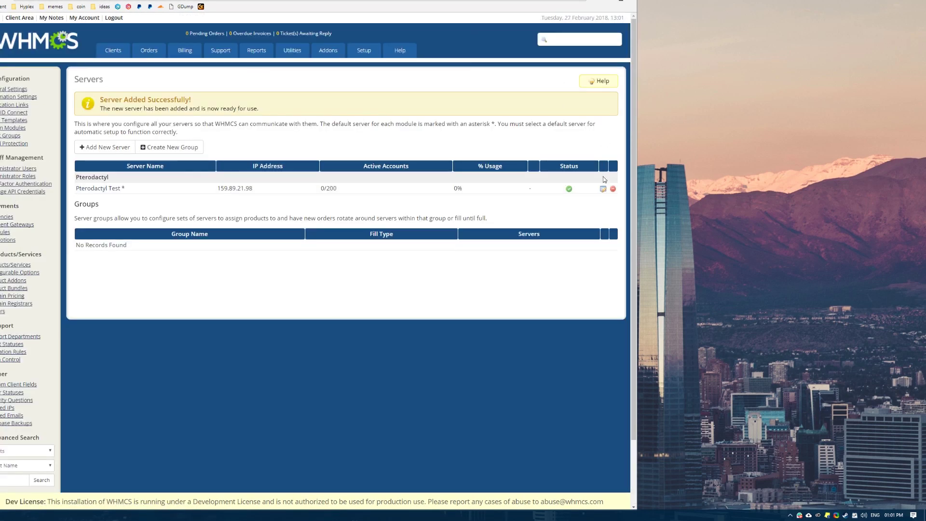
# Start a new server group named Pterodactyl Group with the fill type Add to the least full server.
pyautogui.click(188, 148)
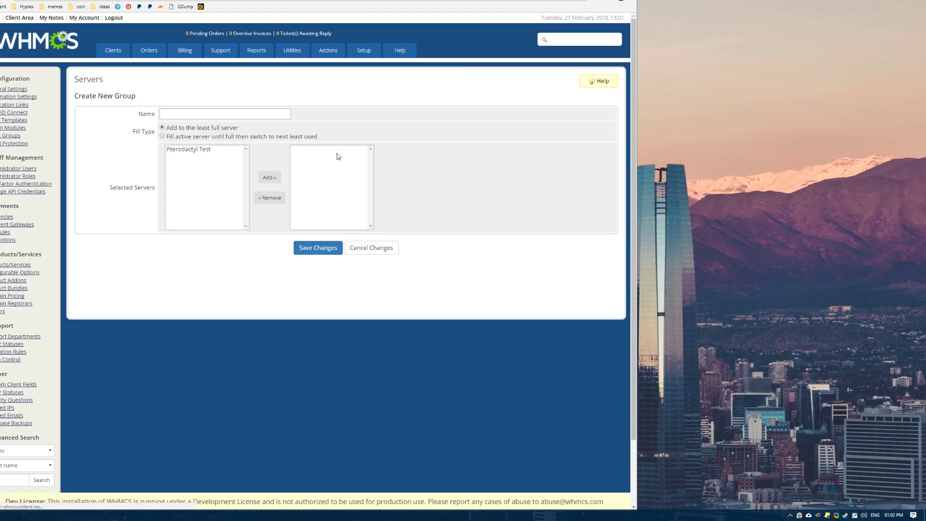
pyautogui.click(278, 114)
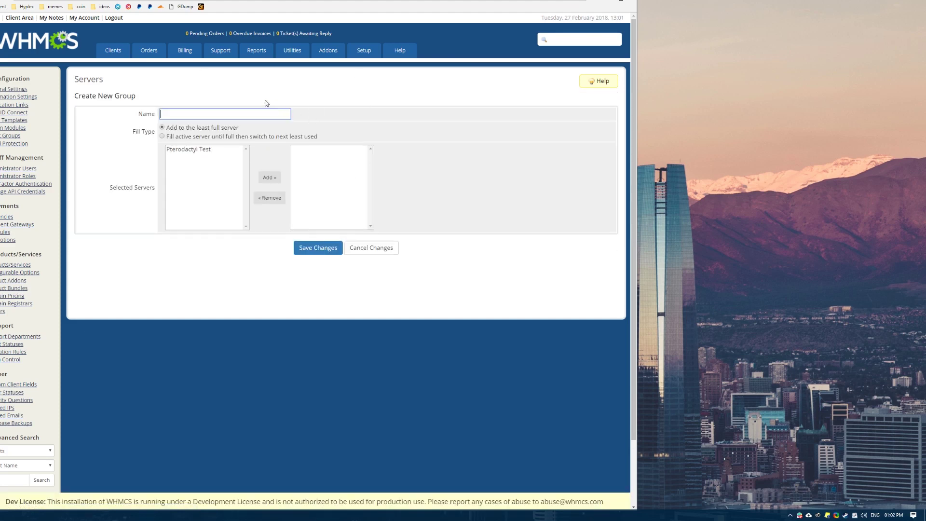
pyautogui.click(162, 136)
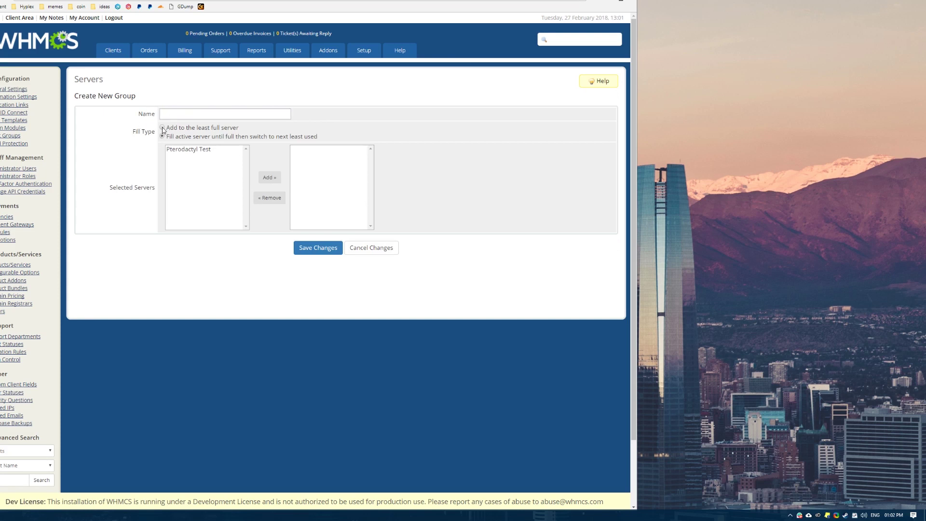
pyautogui.click(163, 128)
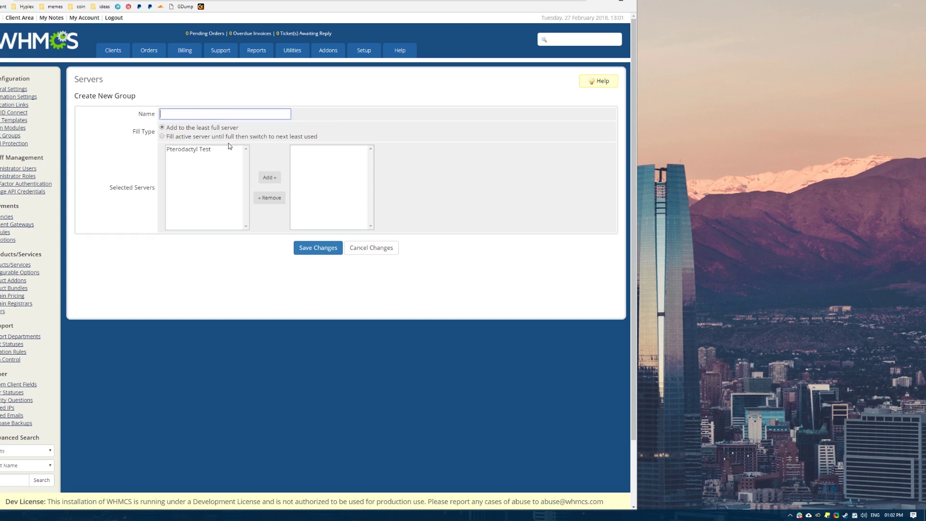
pyautogui.write('Pterodactyl Group')
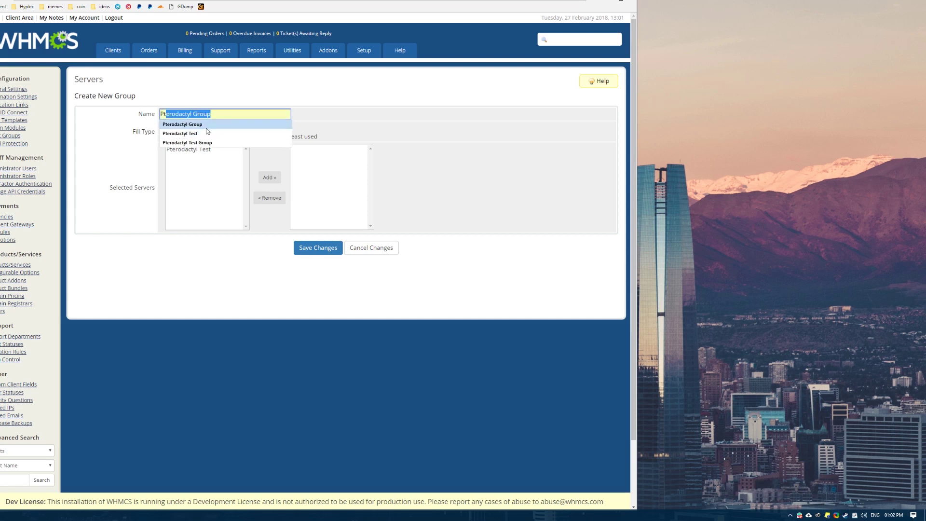
pyautogui.click(183, 124)
pyautogui.moveTo(211, 116); pyautogui.dragTo(83, 109)
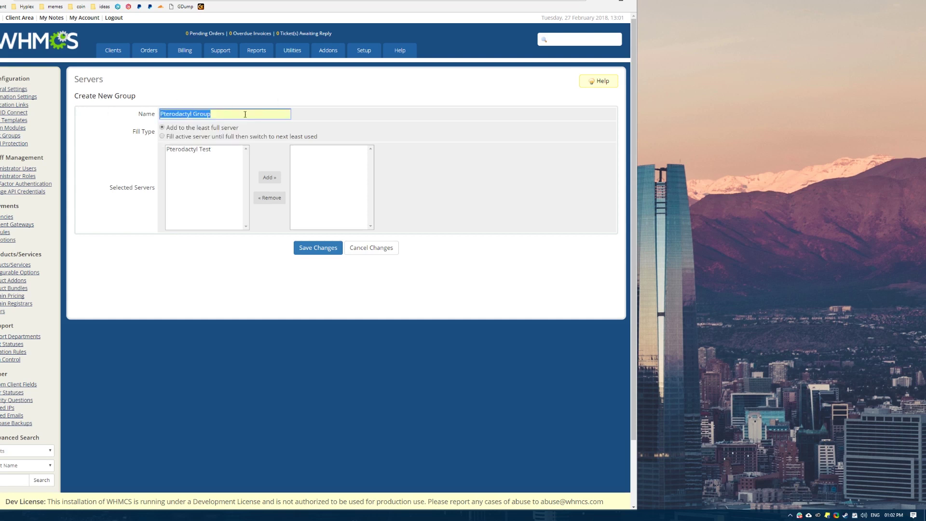
# Assign the Pterodactyl Test server to the new group and save the group.
pyautogui.click(254, 92)
pyautogui.click(211, 150)
pyautogui.click(265, 177)
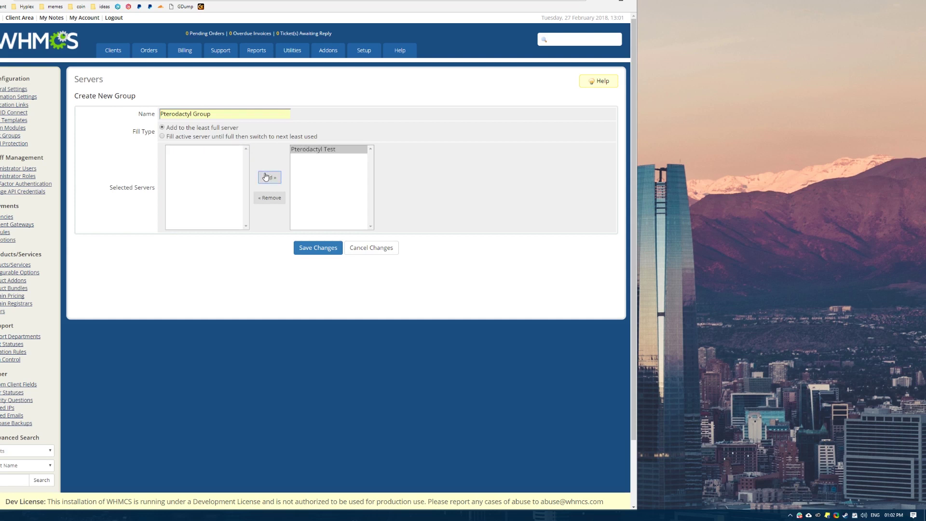
pyautogui.click(317, 170)
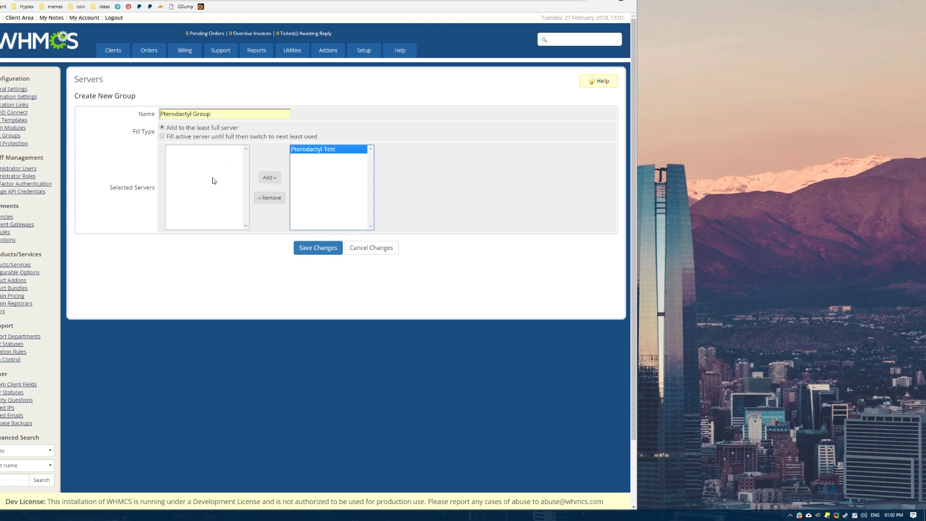
pyautogui.click(206, 191)
pyautogui.click(310, 182)
pyautogui.click(180, 188)
pyautogui.click(318, 248)
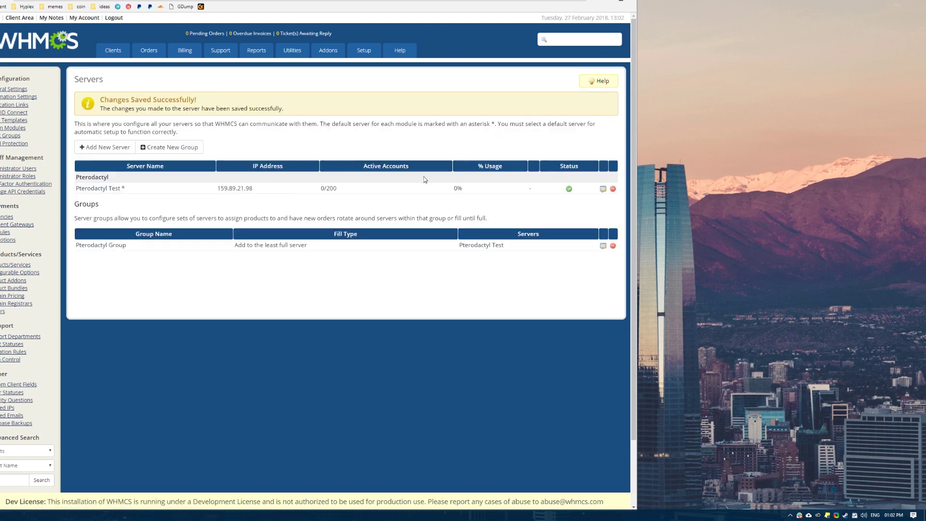
# Review the saved server group's entry, including its fill type and assigned server.
pyautogui.moveTo(75, 245); pyautogui.dragTo(569, 248)
pyautogui.click(572, 251)
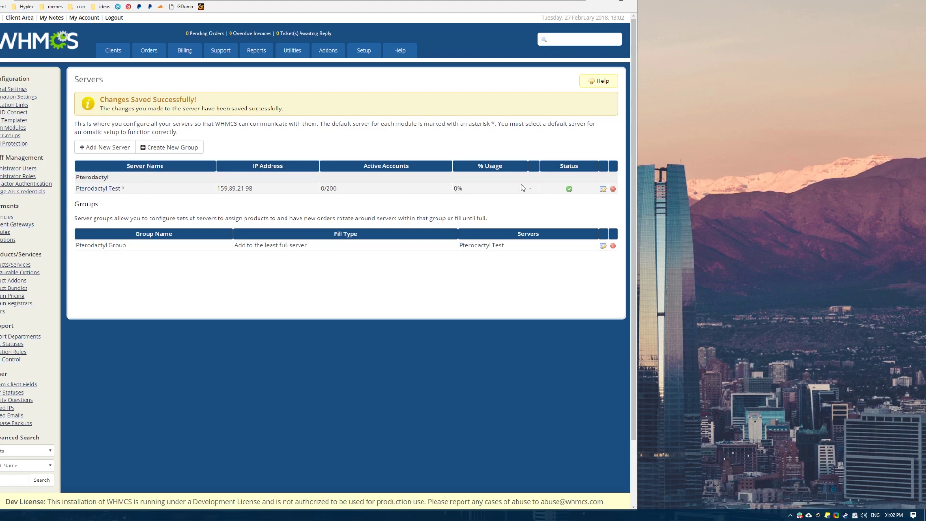
pyautogui.moveTo(459, 245); pyautogui.dragTo(504, 245)
pyautogui.tripleClick(477, 247)
pyautogui.click(478, 247)
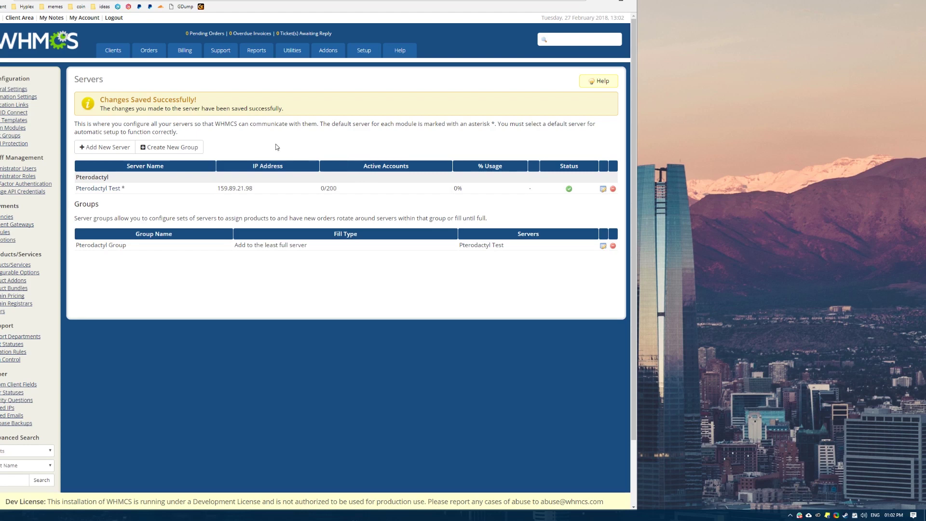
# Edit the Pterodactyl Test server, clearing its username and pasting the panel's API key as the password.
pyautogui.click(602, 188)
pyautogui.scroll(-3, 485, 234)
pyautogui.click(282, 336)
pyautogui.hotkey('ctrl', 'a')
pyautogui.press('BackSpace')
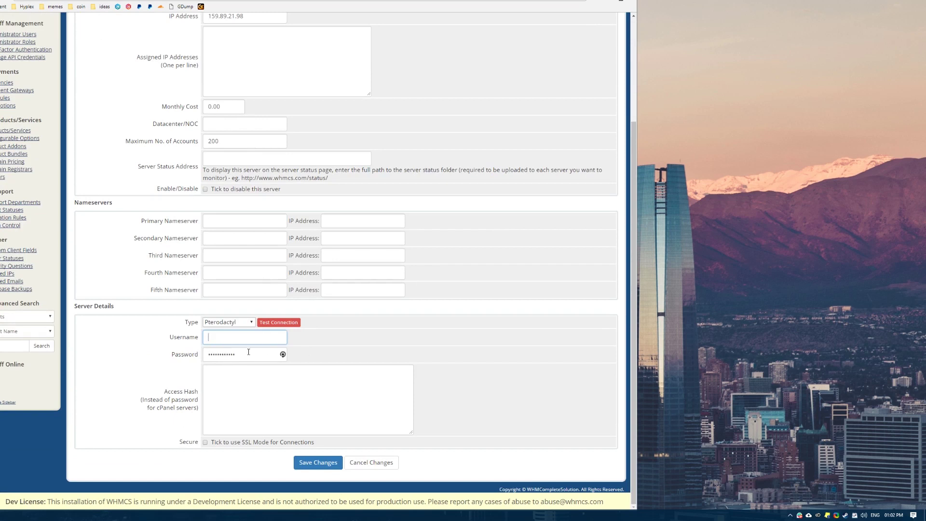
pyautogui.doubleClick(250, 352)
pyautogui.hotkey('ctrl', 'v')
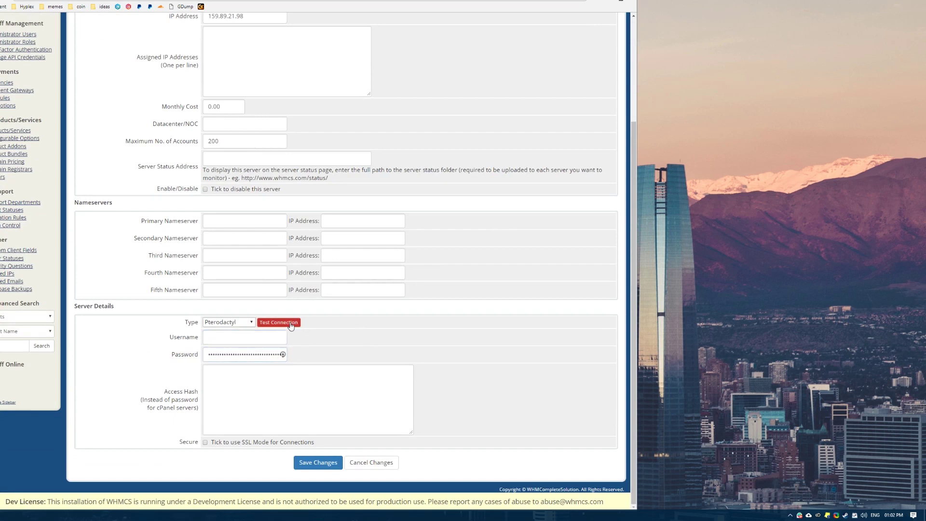
# Retest the Pterodactyl Test server's connection and save its changes, declining to store the login in LastPass.
pyautogui.click(287, 323)
pyautogui.doubleClick(333, 324)
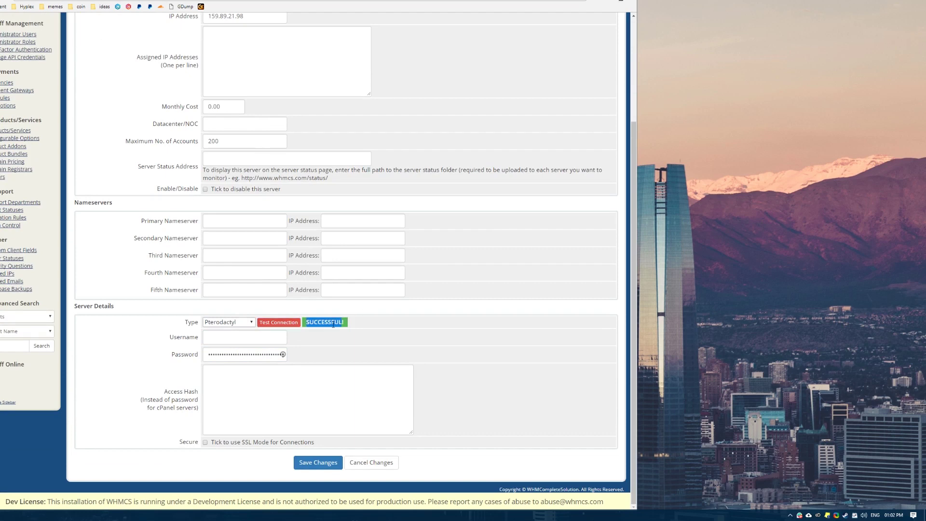
pyautogui.click(326, 463)
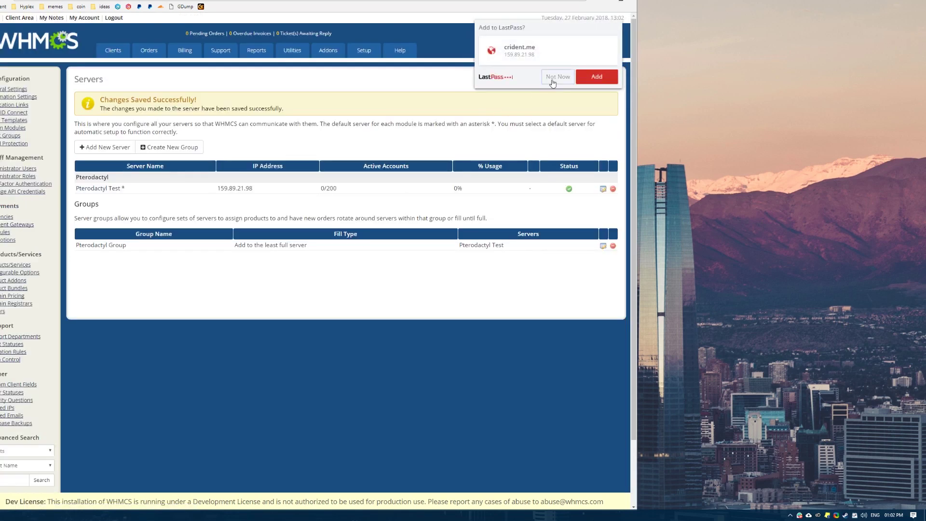
pyautogui.click(555, 78)
# Create a new product of type Other Product/Service in the Pterodactyl Test Group, named Minecraft Test.
pyautogui.moveTo(364, 50)
pyautogui.moveTo(386, 132)
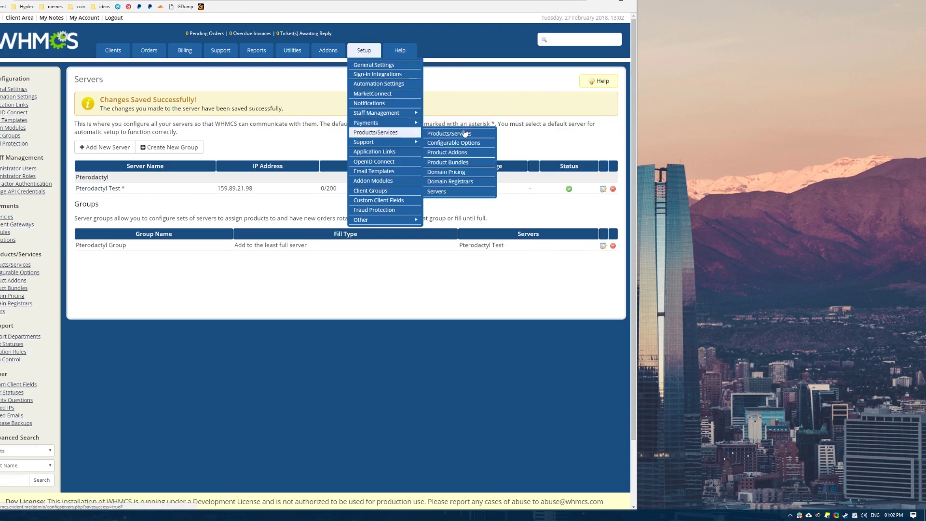
pyautogui.click(471, 137)
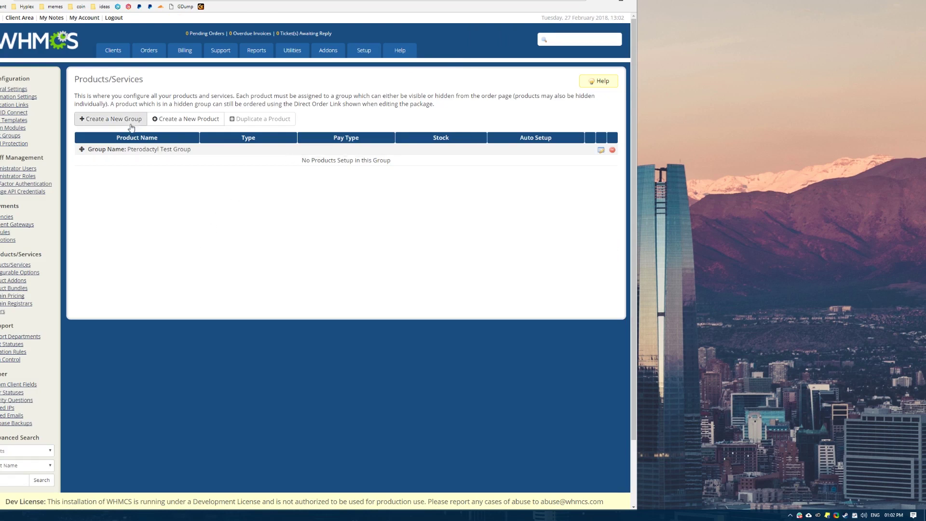
pyautogui.click(200, 118)
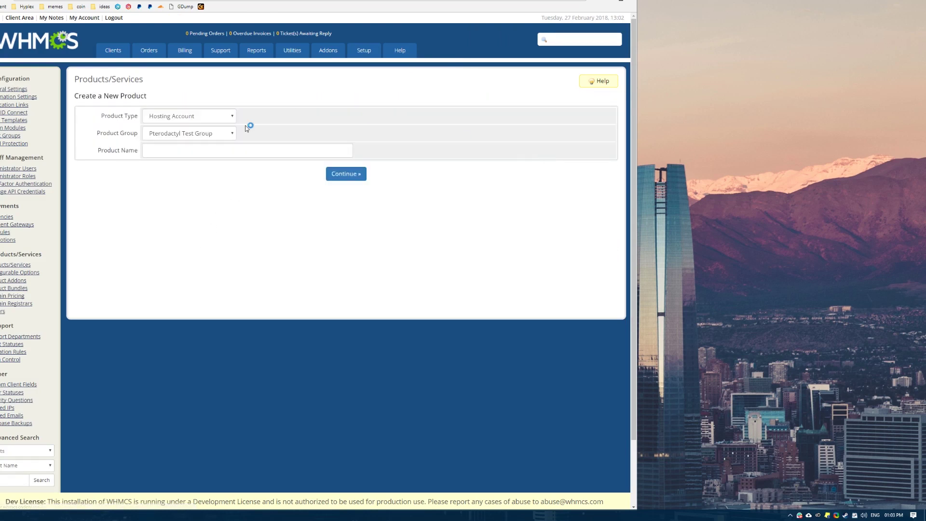
pyautogui.click(204, 114)
pyautogui.click(198, 150)
pyautogui.click(209, 133)
pyautogui.click(202, 142)
pyautogui.click(205, 148)
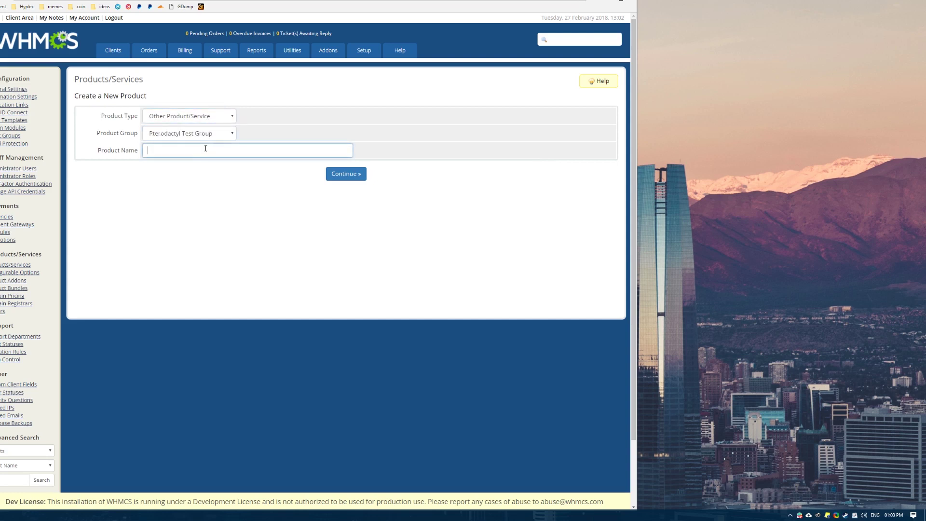
pyautogui.write('Minecraft Tets')
pyautogui.click(345, 174)
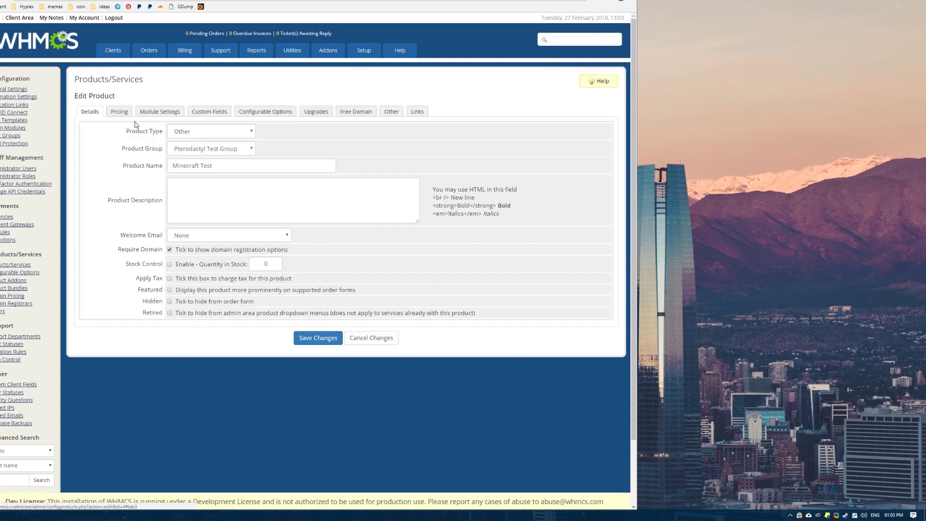
pyautogui.click(232, 200)
pyautogui.click(125, 181)
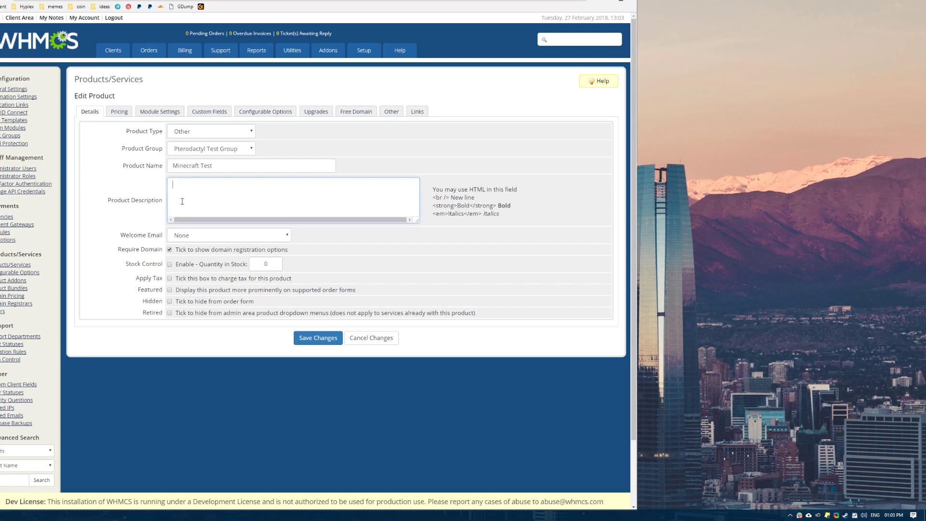
pyautogui.moveTo(196, 219); pyautogui.dragTo(160, 223)
pyautogui.click(129, 174)
pyautogui.click(215, 240)
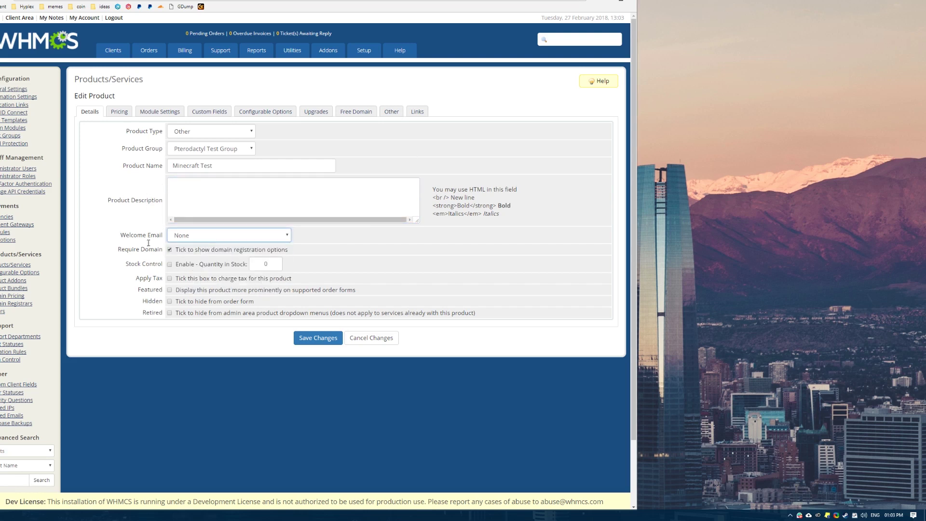
# Turn off the domain registration requirement for the Minecraft Test product and save the changes.
pyautogui.click(177, 252)
pyautogui.tripleClick(180, 252)
pyautogui.click(180, 252)
pyautogui.tripleClick(180, 253)
pyautogui.click(180, 252)
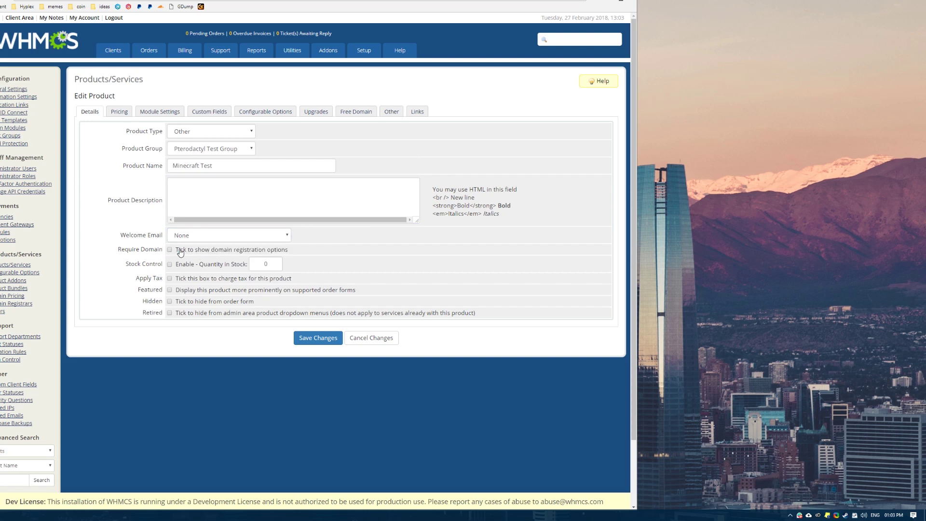
pyautogui.click(305, 338)
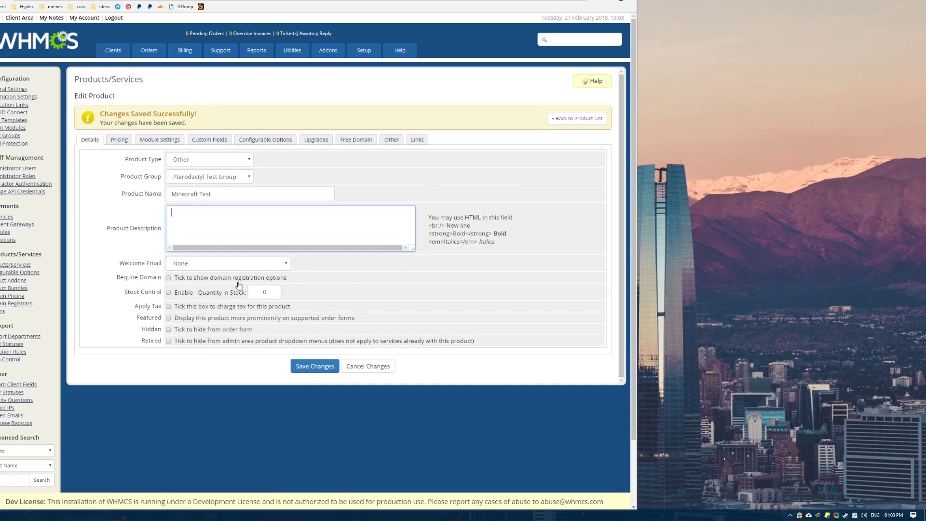
pyautogui.click(182, 161)
pyautogui.click(212, 196)
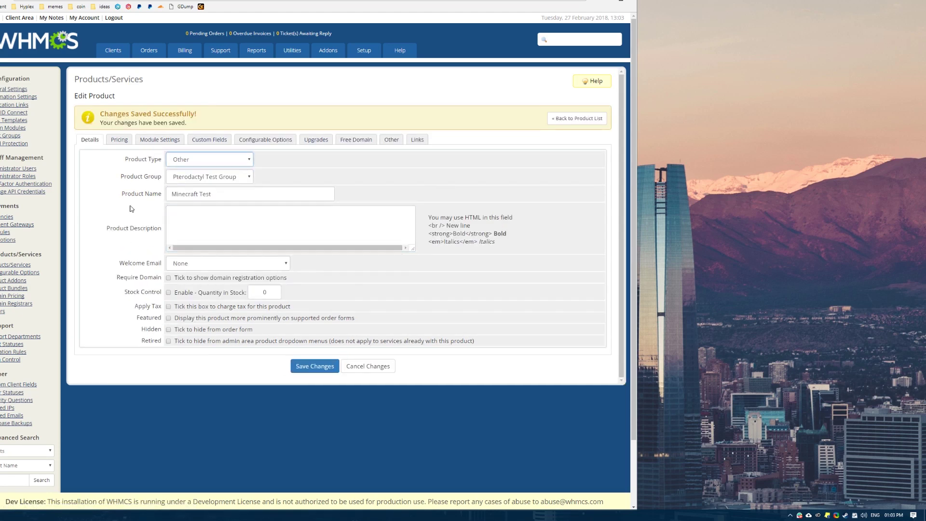
pyautogui.scroll(-3, 262, 202)
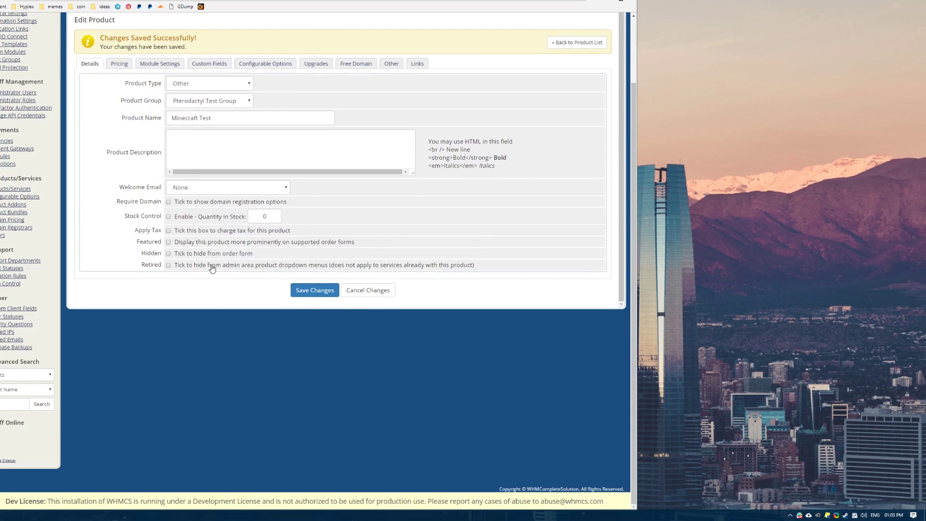
pyautogui.scroll(3, 198, 272)
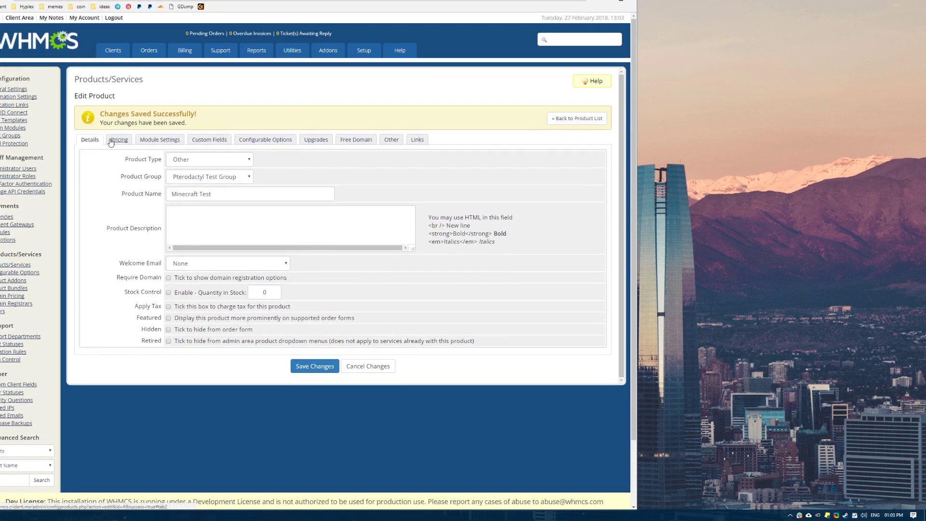
# Set the product's module to Pterodactyl and its server group to Pterodactyl Group, and save the changes.
pyautogui.click(160, 139)
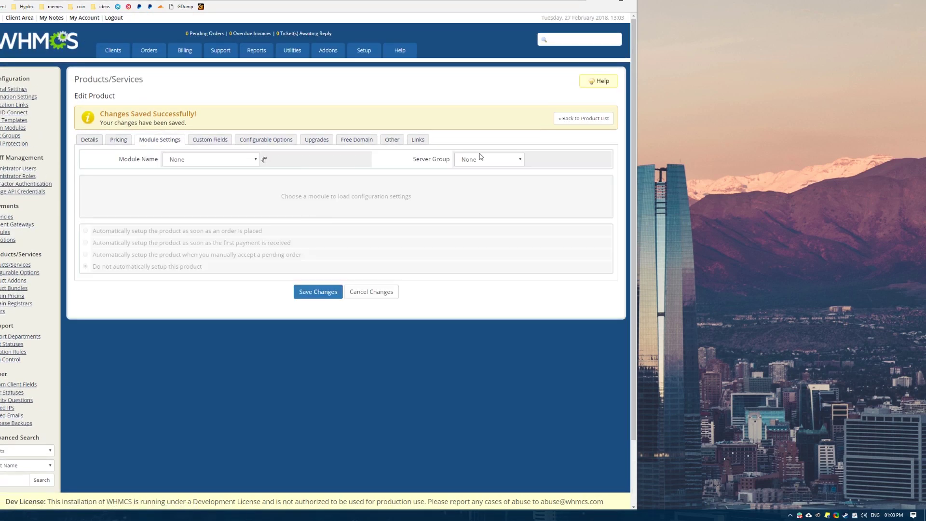
pyautogui.click(225, 160)
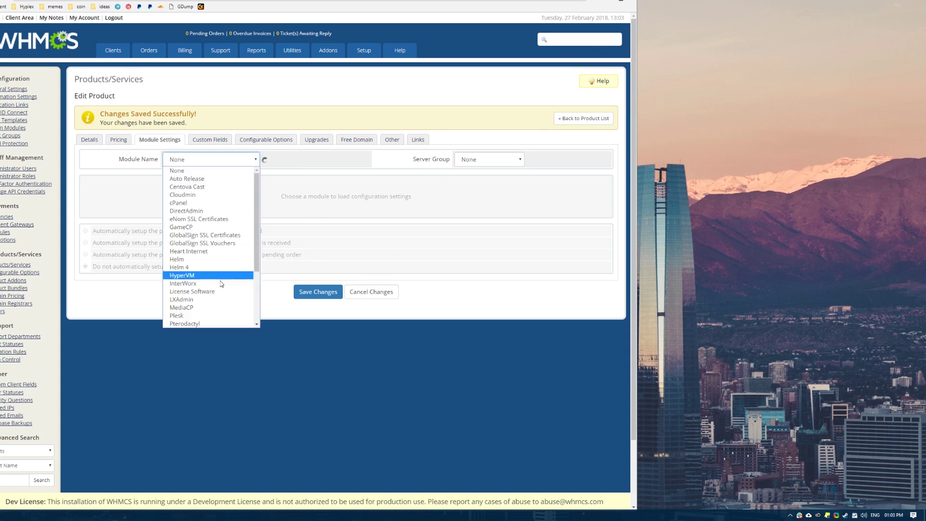
pyautogui.click(201, 322)
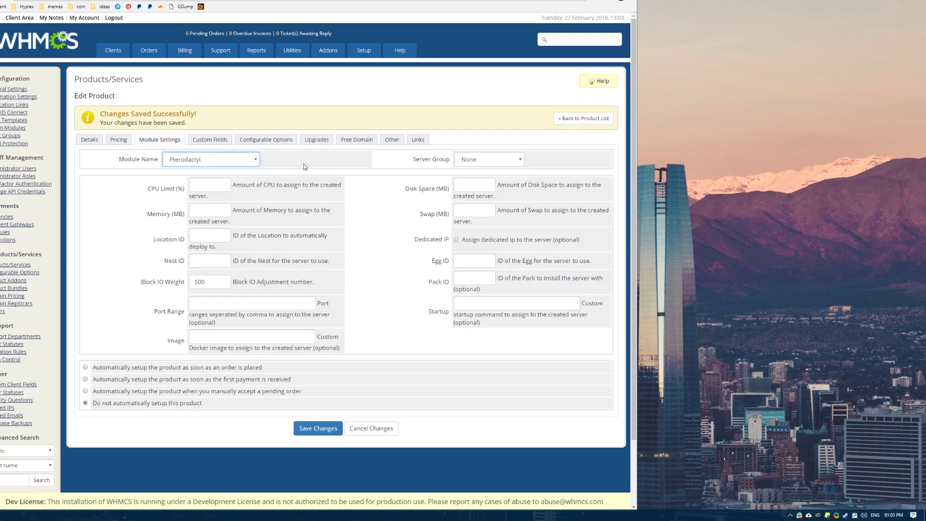
pyautogui.click(480, 154)
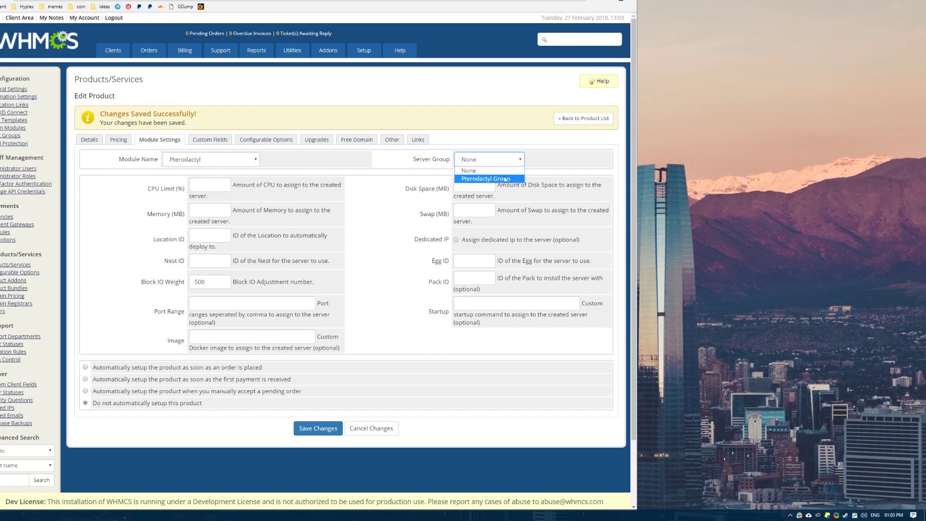
pyautogui.click(457, 179)
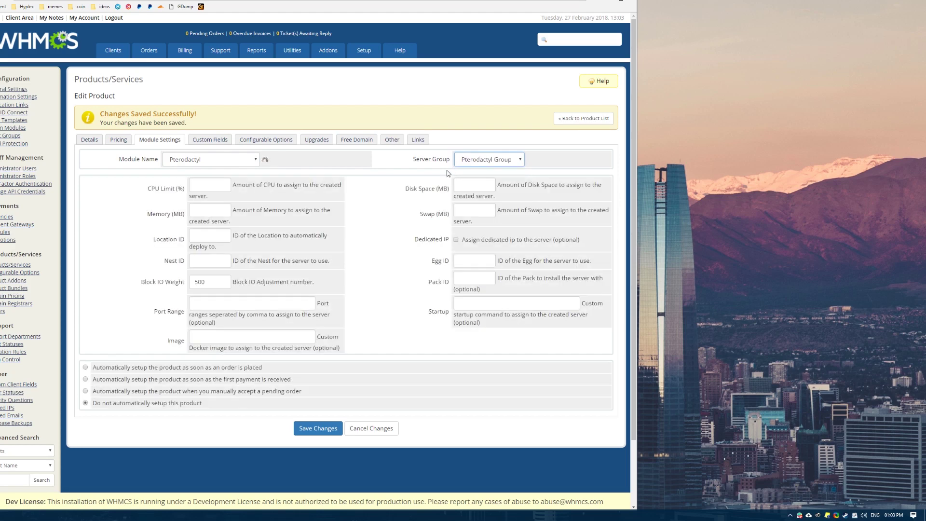
pyautogui.moveTo(299, 172); pyautogui.dragTo(296, 175)
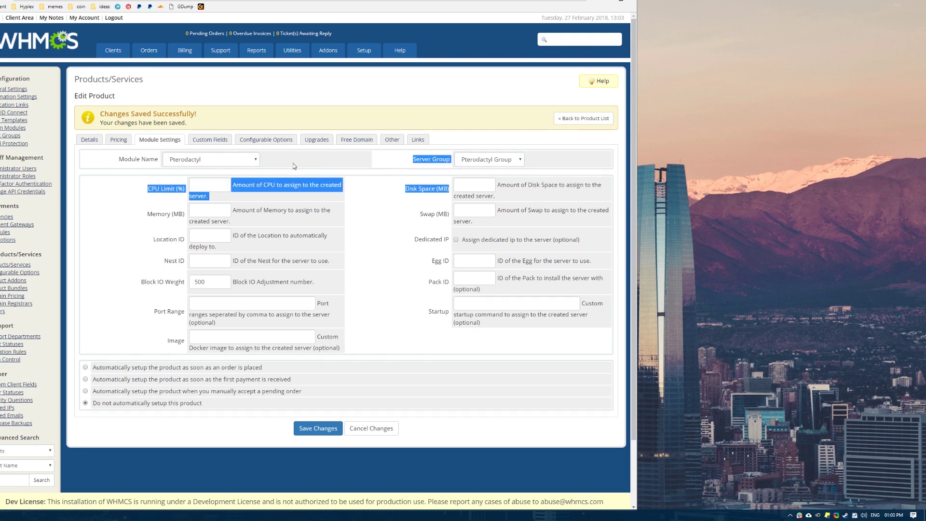
pyautogui.click(368, 155)
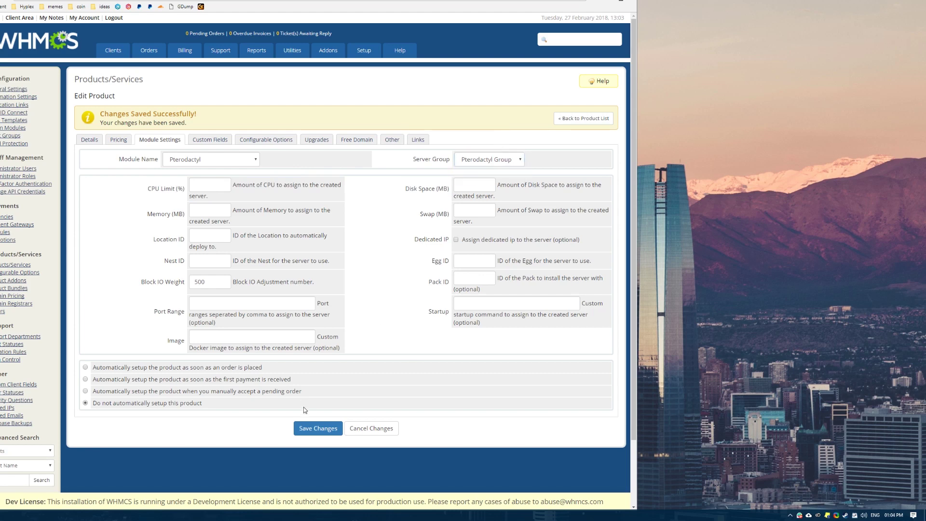
pyautogui.click(318, 428)
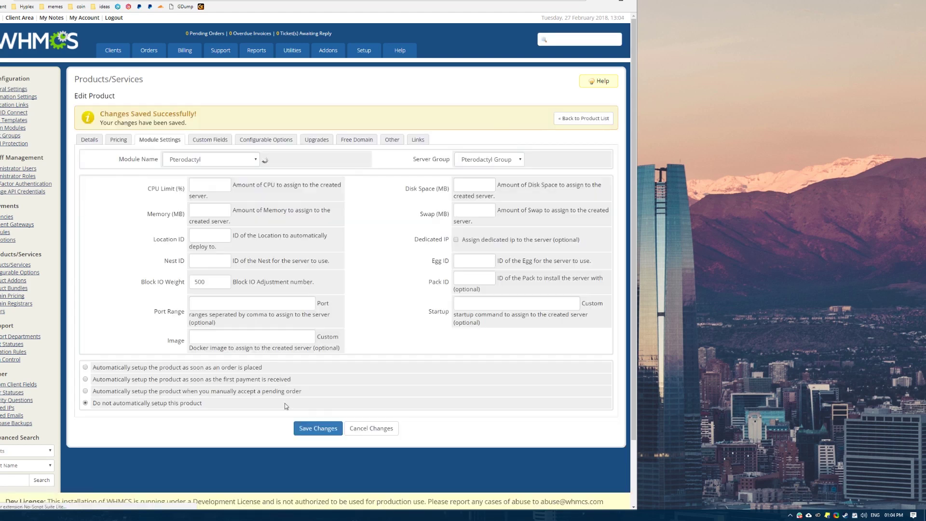
# Switch to the Pterodactyl panel and read the swap guidance under Resource Management in the Create Server form.
pyautogui.click(216, 190)
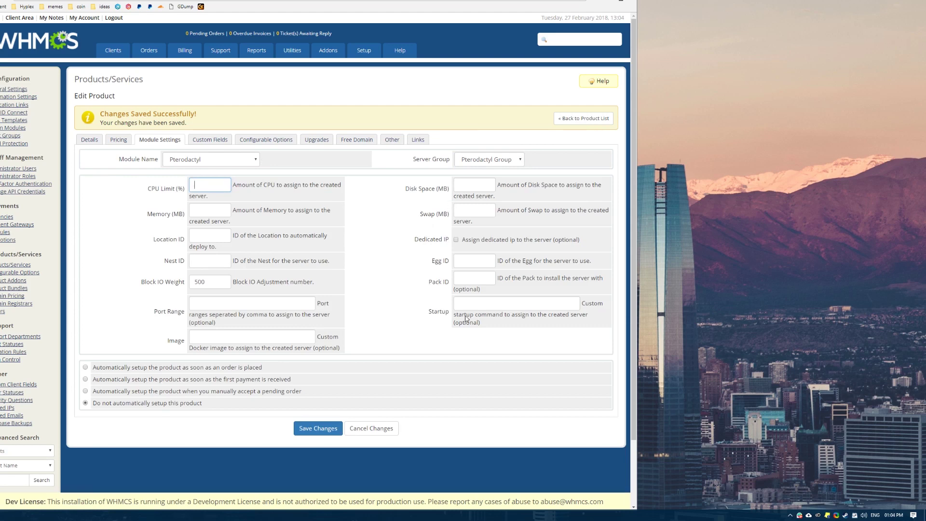
pyautogui.click(481, 215)
pyautogui.click(214, 186)
pyautogui.click(50, 0)
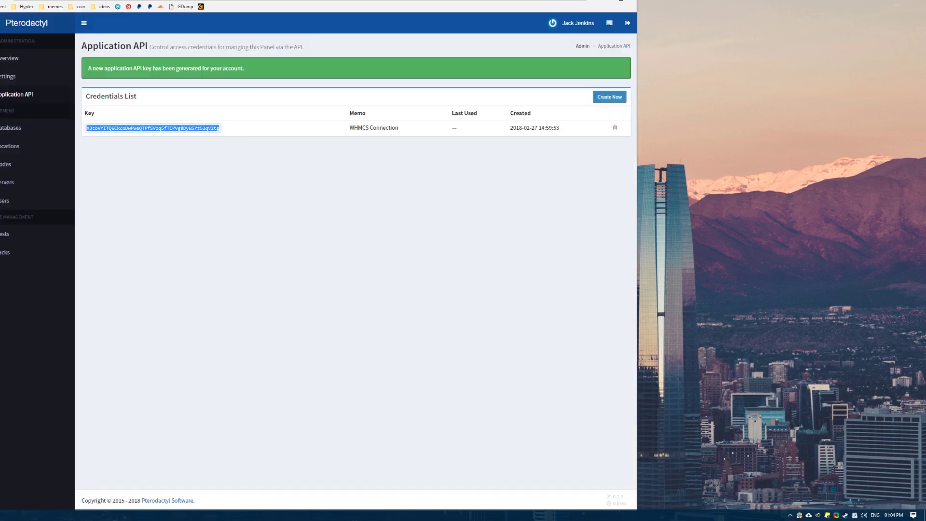
pyautogui.click(34, 182)
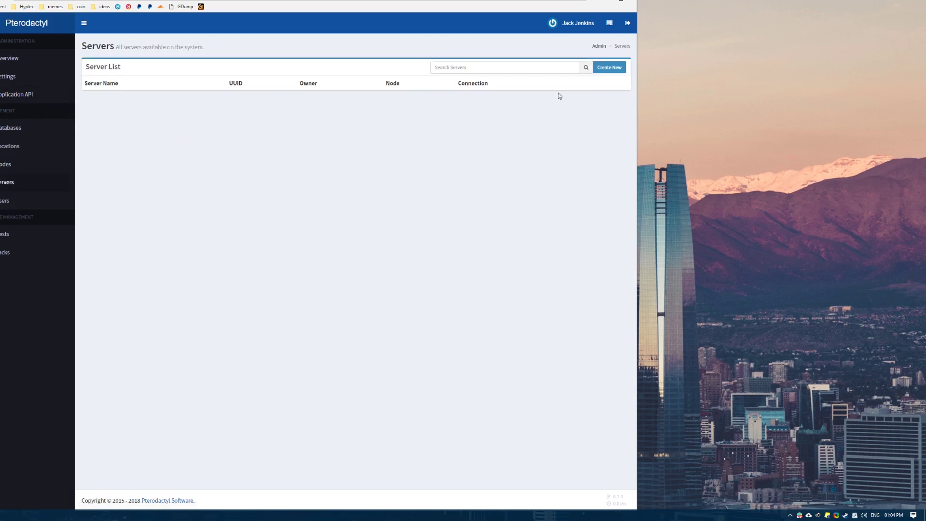
pyautogui.click(609, 67)
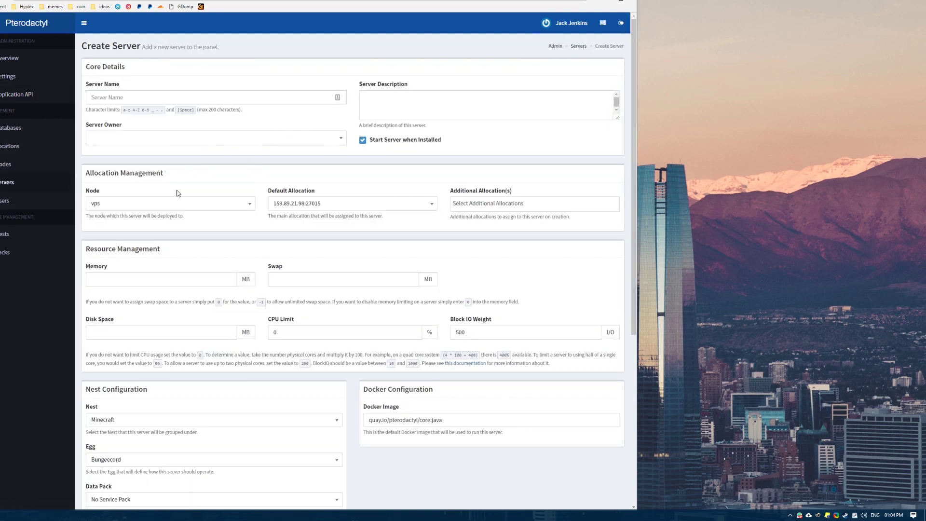
pyautogui.scroll(-2, 178, 193)
pyautogui.click(161, 164)
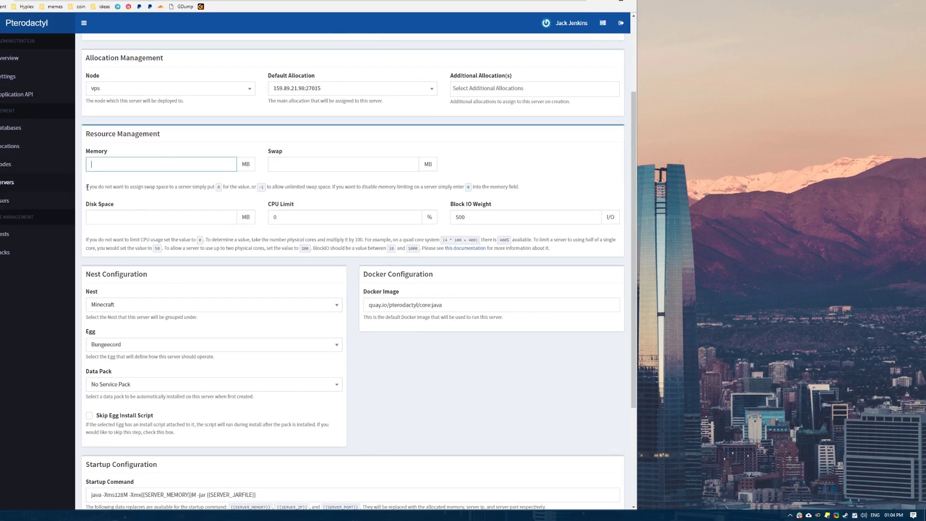
pyautogui.moveTo(87, 187); pyautogui.dragTo(327, 187)
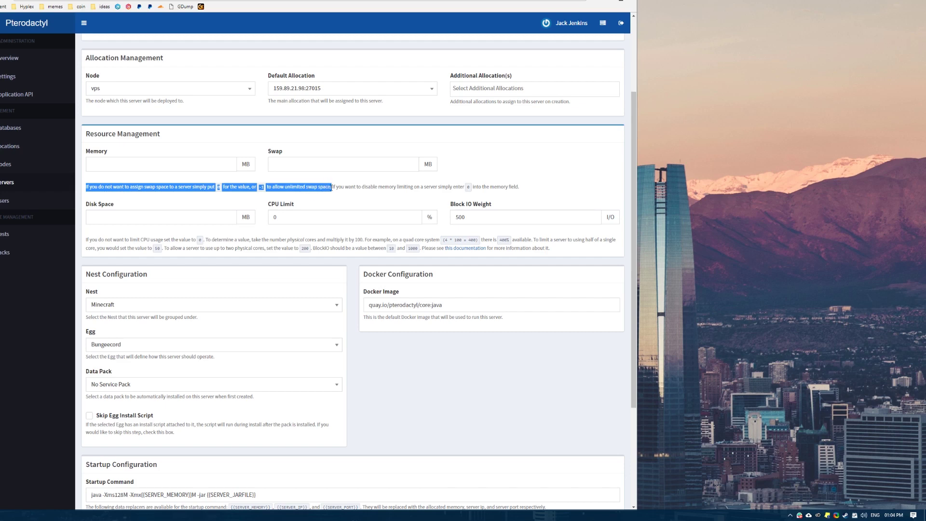
# Return to WHMCS and set the product's swap to -1 and its disk space to 0.
pyautogui.click(58, 1)
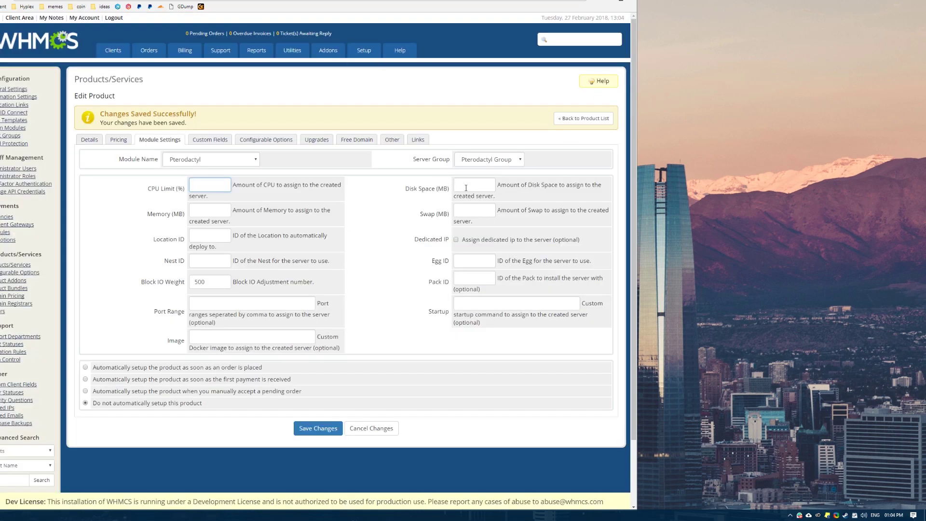
pyautogui.click(466, 208)
pyautogui.write('0')
pyautogui.write('256')
pyautogui.doubleClick(472, 209)
pyautogui.write('-1')
pyautogui.write('1')
pyautogui.click(491, 182)
pyautogui.write('0')
# Consult the panel's memory and CPU guidance, and set the product's CPU limit and memory to 0 in WHMCS.
pyautogui.hotkey('ctrl', 'Tab')
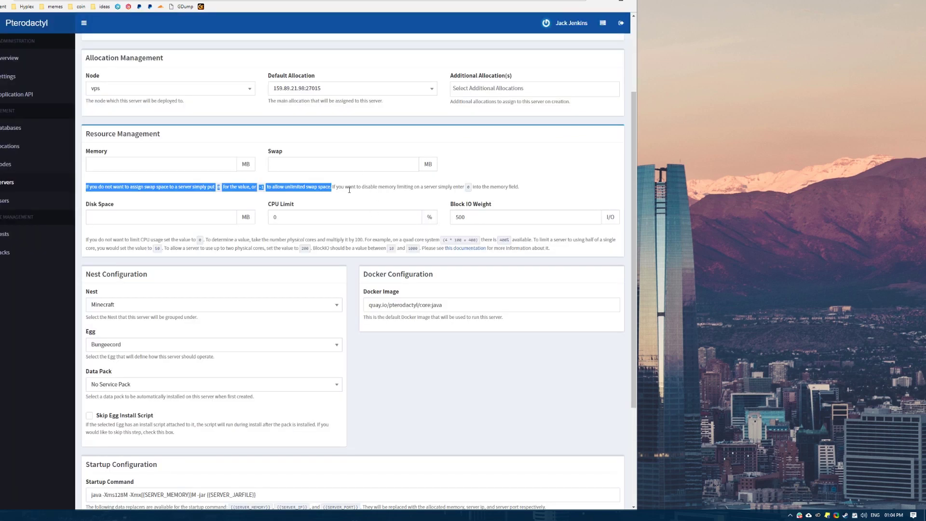
pyautogui.moveTo(332, 187); pyautogui.dragTo(335, 187)
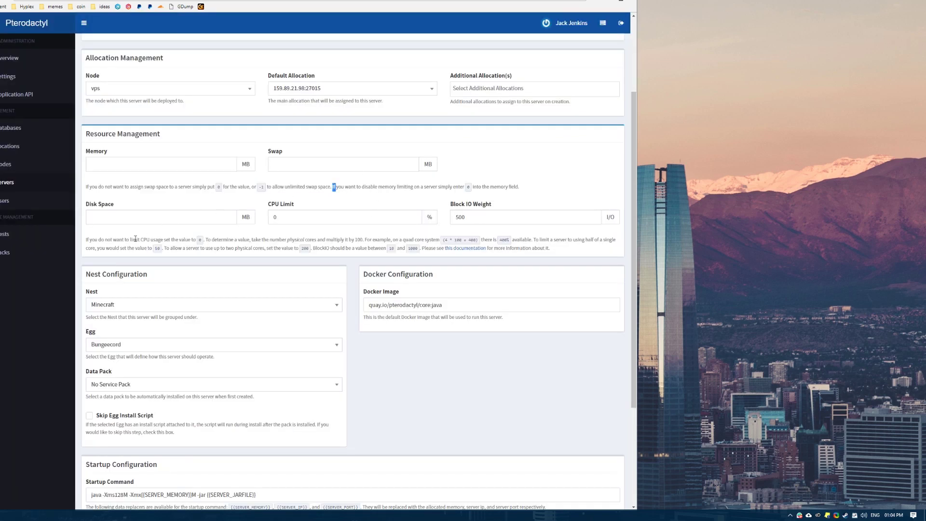
pyautogui.click(196, 239)
pyautogui.hotkey('ctrl', 'Tab')
pyautogui.hotkey('ctrl', 'Tab')
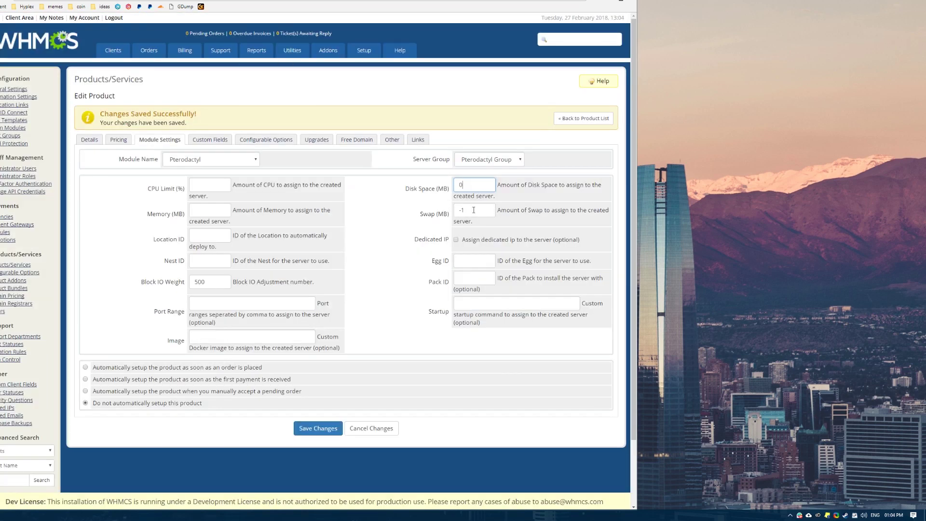
pyautogui.click(192, 184)
pyautogui.write('0')
pyautogui.press('Tab')
pyautogui.write('0')
# Configure the product for automatic setup as soon as an order is placed.
pyautogui.click(210, 235)
pyautogui.click(152, 265)
pyautogui.click(197, 260)
pyautogui.click(153, 255)
pyautogui.click(392, 265)
pyautogui.click(263, 383)
pyautogui.click(102, 367)
pyautogui.click(210, 234)
pyautogui.click(204, 236)
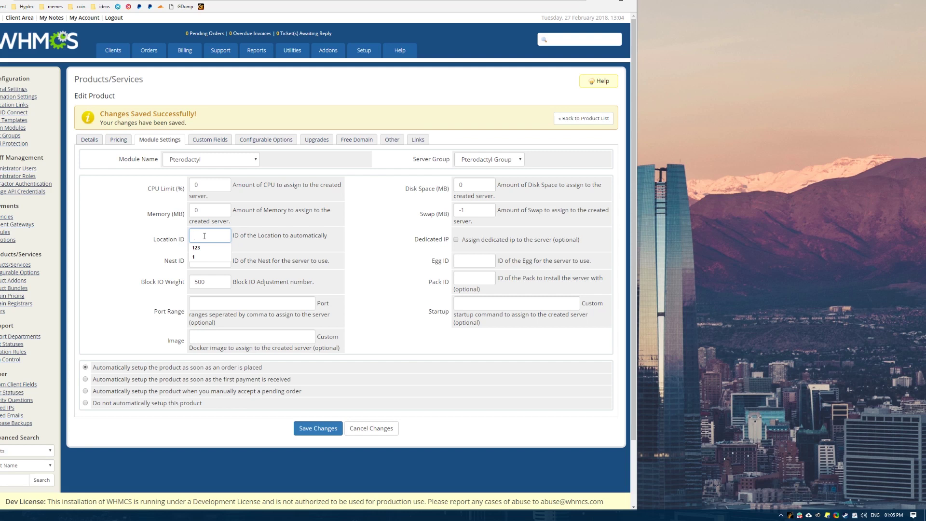
pyautogui.click(123, 288)
pyautogui.click(214, 230)
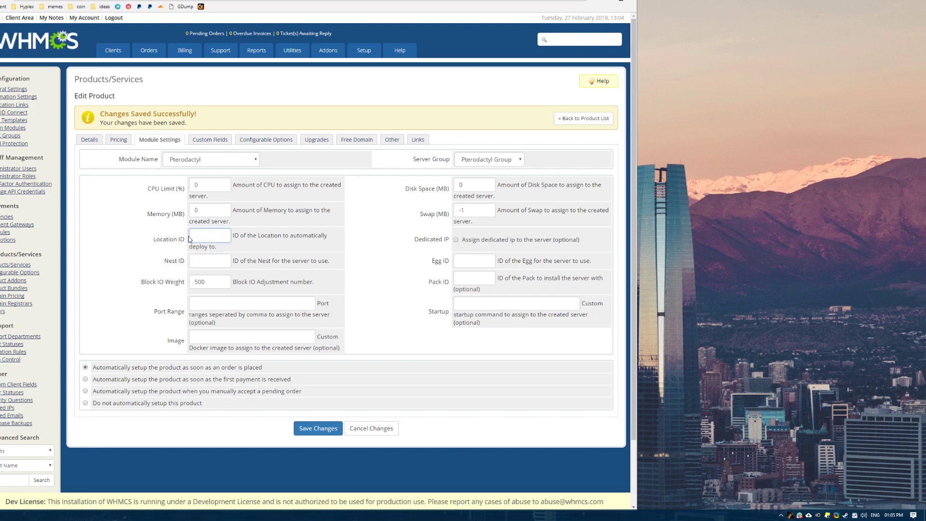
pyautogui.click(199, 236)
pyautogui.click(159, 229)
pyautogui.click(202, 236)
pyautogui.click(194, 259)
pyautogui.click(385, 236)
pyautogui.click(217, 261)
pyautogui.click(466, 265)
# Switch to the Pterodactyl panel and look up the location's ID in the Locations list.
pyautogui.hotkey('ctrl', 'Tab')
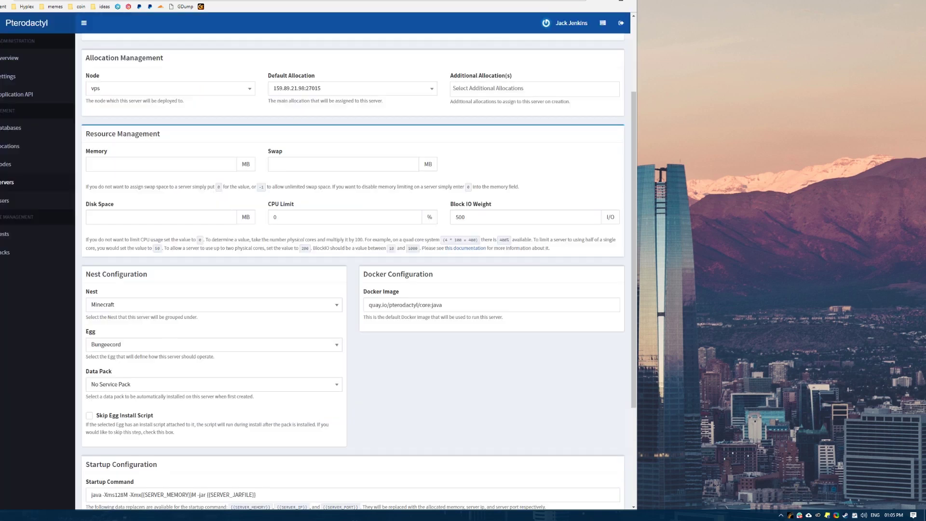
pyautogui.click(11, 159)
pyautogui.click(10, 160)
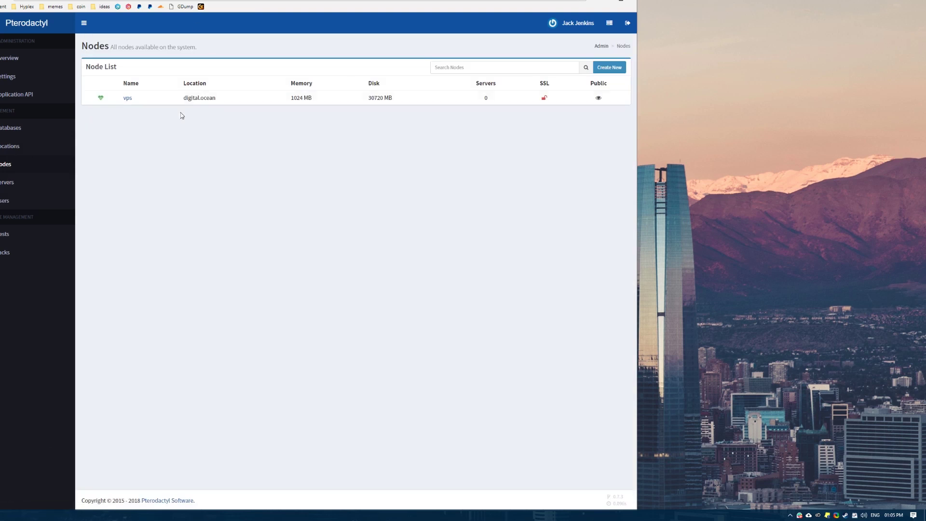
pyautogui.click(47, 149)
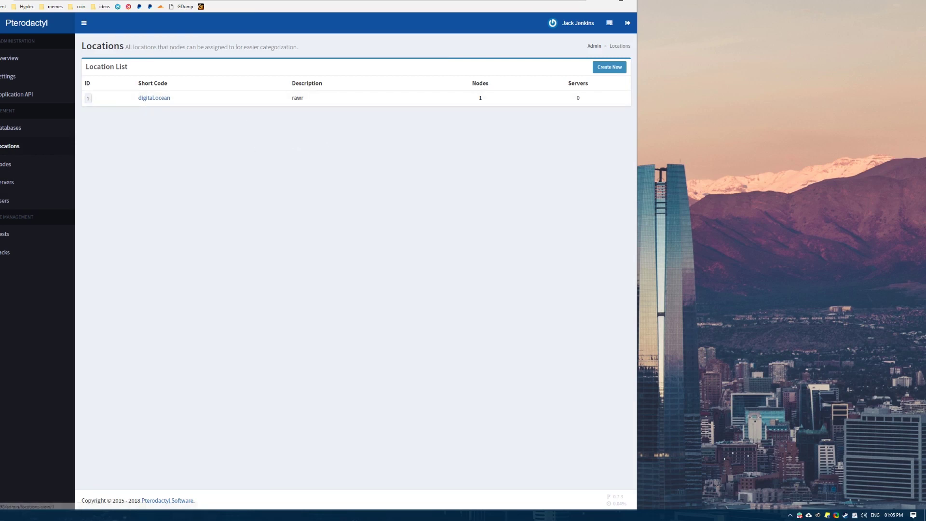
# Return to WHMCS and set the product's Location ID to 1, matching the ID in the panel's location list.
pyautogui.click(145, 0)
pyautogui.click(211, 230)
pyautogui.write('1')
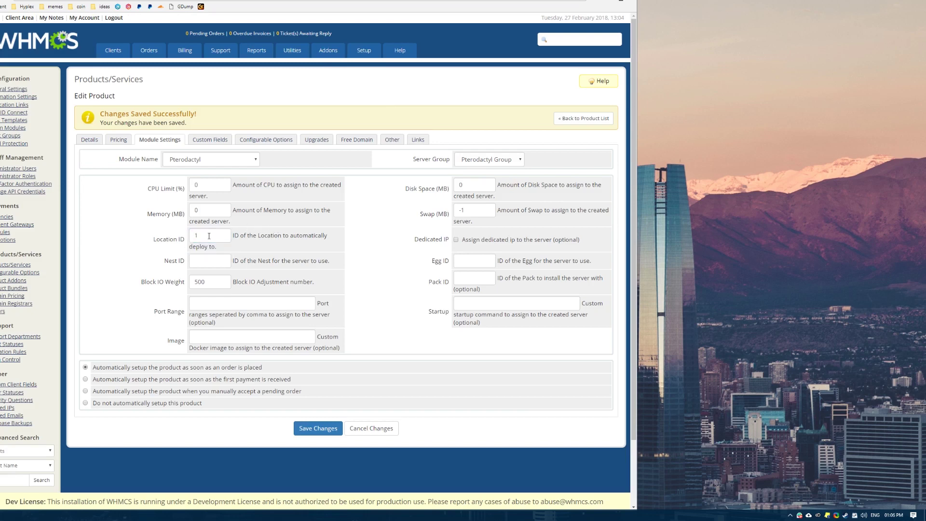
pyautogui.moveTo(209, 236); pyautogui.dragTo(170, 234)
pyautogui.hotkey('ctrl', 'shift', 'Tab')
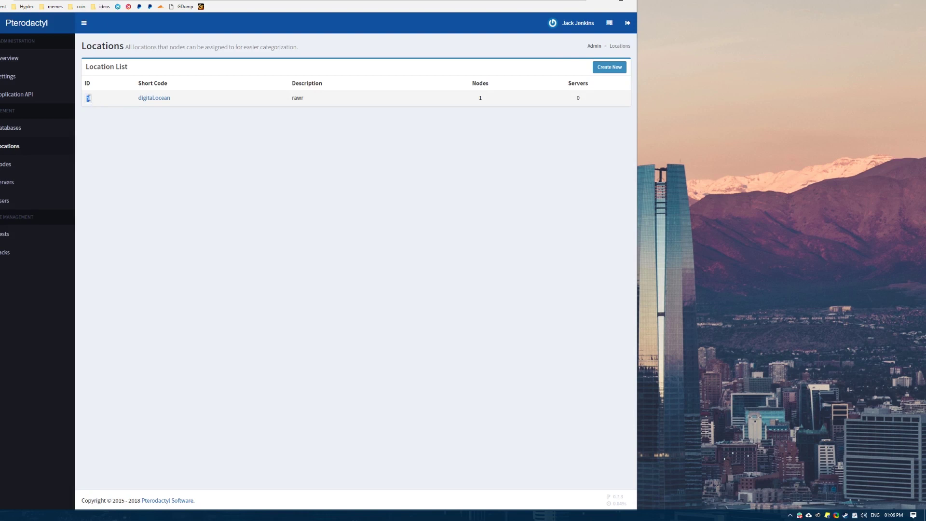
pyautogui.moveTo(246, 0); pyautogui.dragTo(314, 1)
pyautogui.click(160, 118)
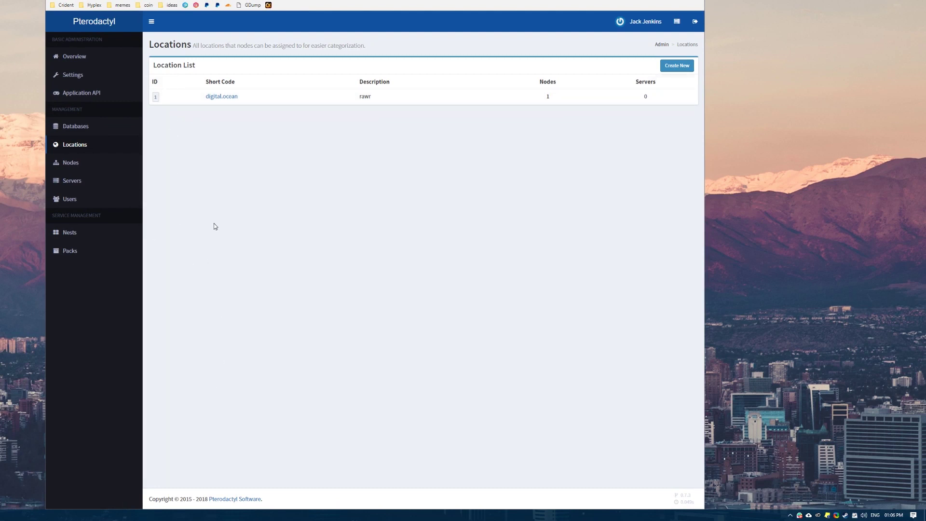
pyautogui.hotkey('ctrl', 'Tab')
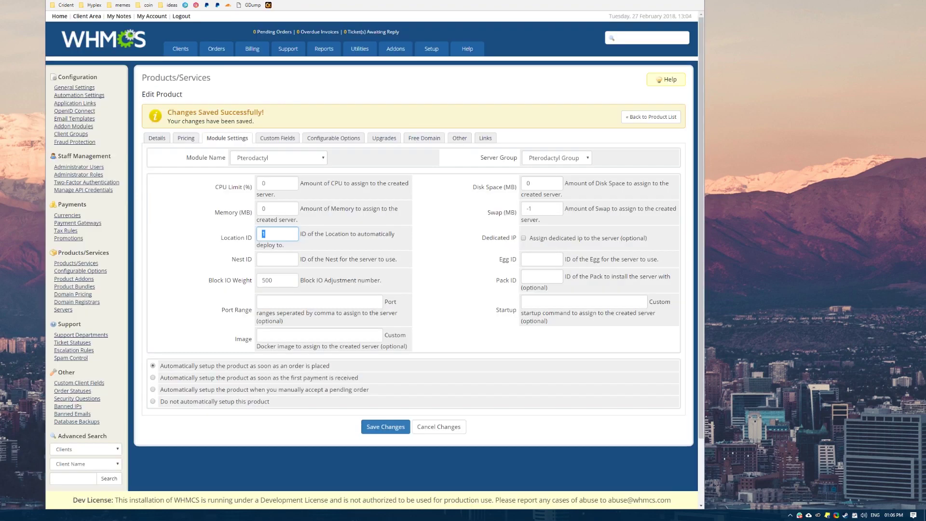
pyautogui.write('1')
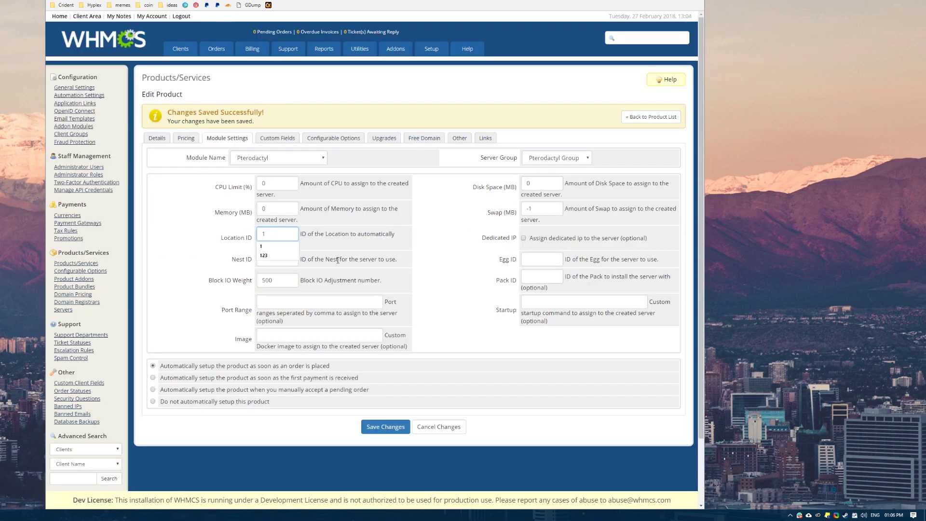
pyautogui.press('Tab')
pyautogui.press('Tab')
pyautogui.press('Tab')
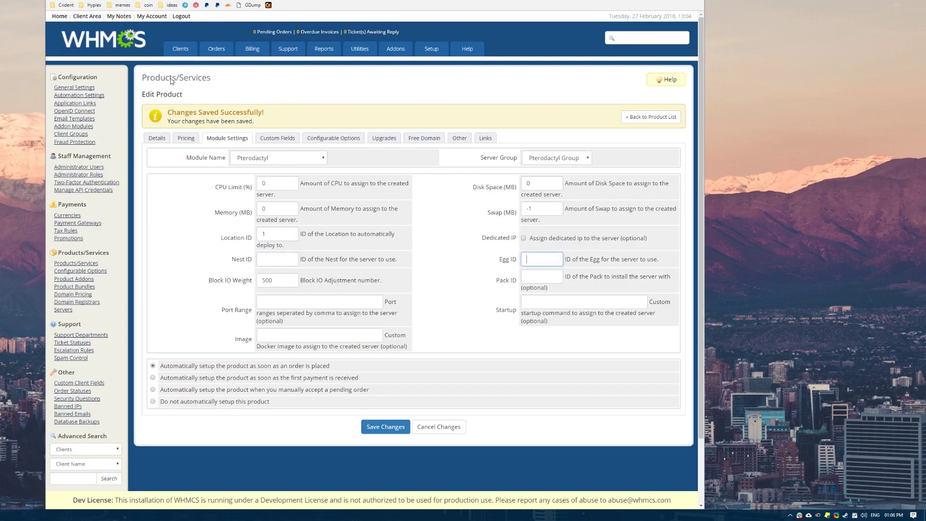
# Switch to the Pterodactyl panel and examine the egg list of the Minecraft nest.
pyautogui.hotkey('ctrl', 'Tab')
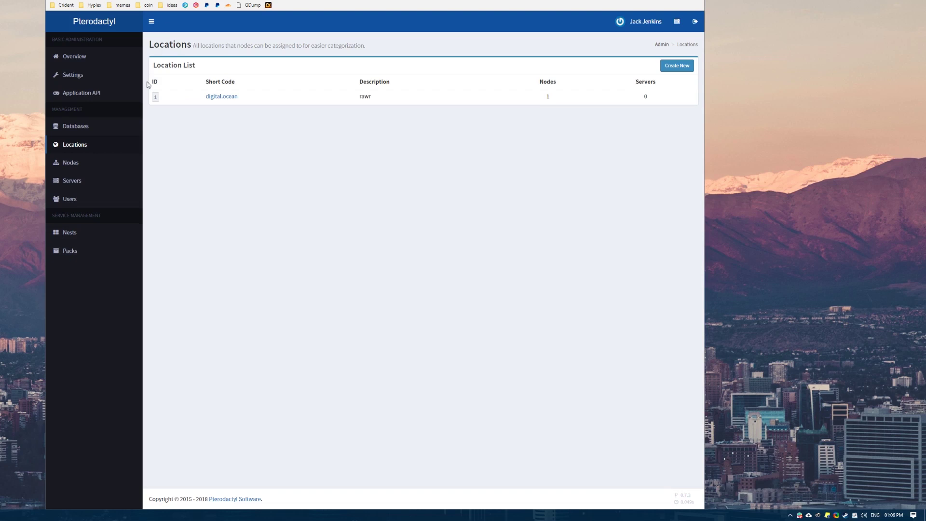
pyautogui.click(93, 235)
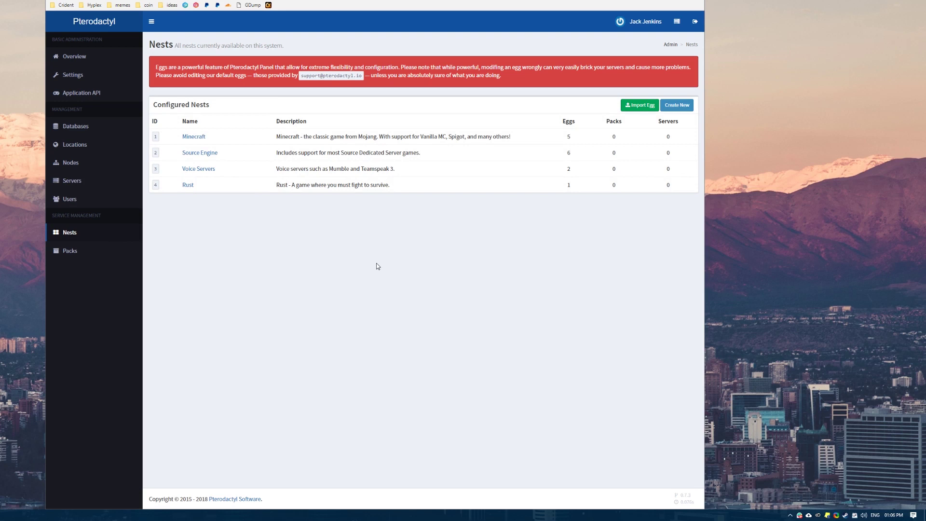
pyautogui.click(194, 137)
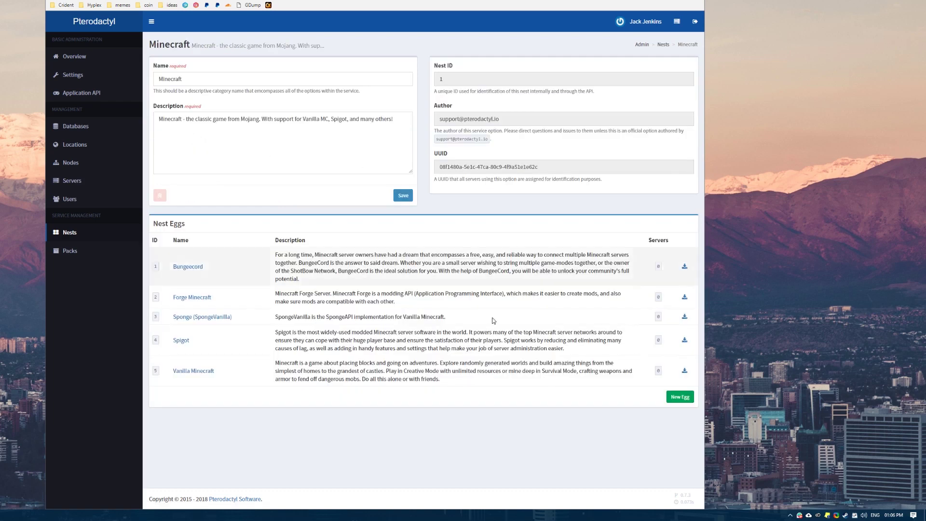
pyautogui.doubleClick(175, 44)
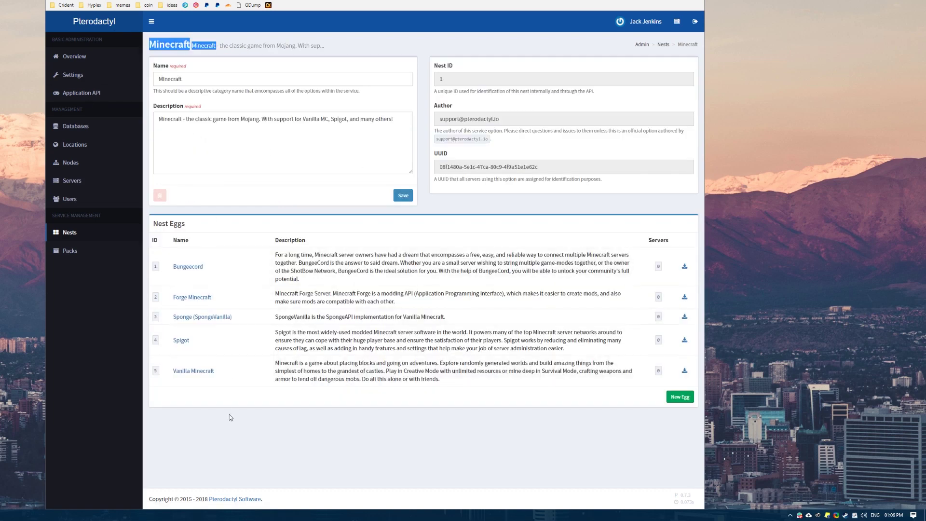
pyautogui.moveTo(229, 418); pyautogui.dragTo(160, 272)
pyautogui.click(238, 264)
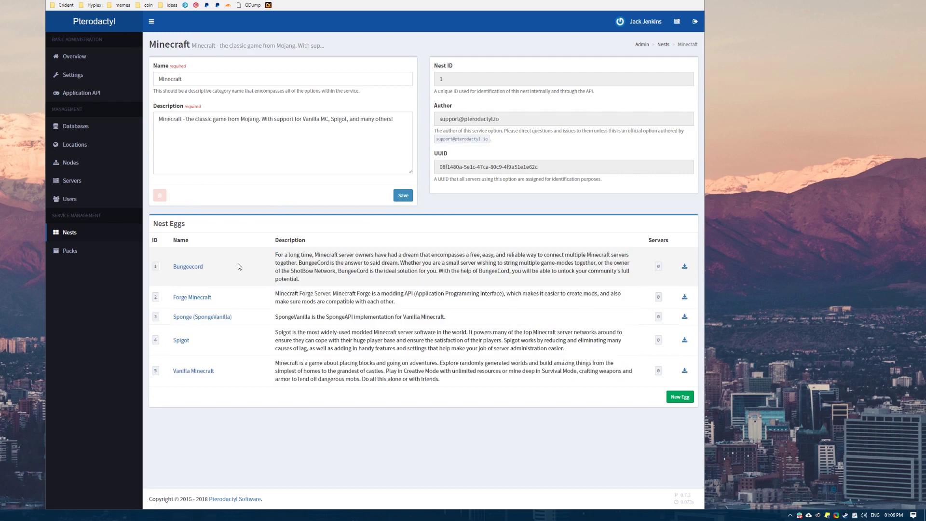
# View the Source Engine nest's eggs for comparison, and reopen the Minecraft nest.
pyautogui.click(95, 233)
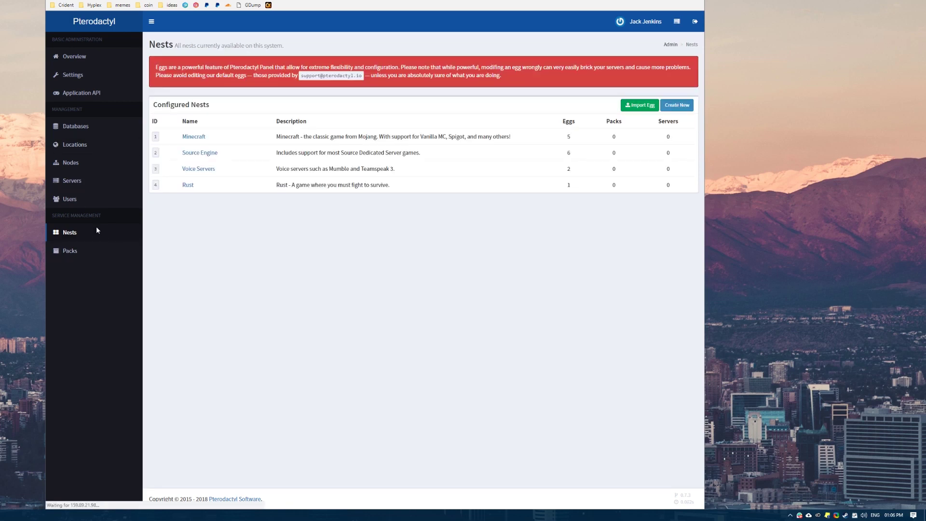
pyautogui.click(201, 154)
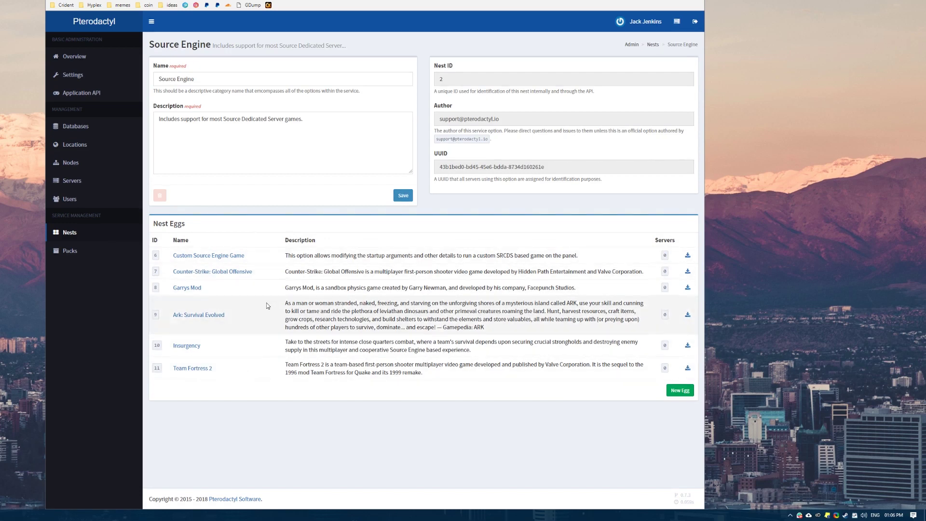
pyautogui.click(72, 234)
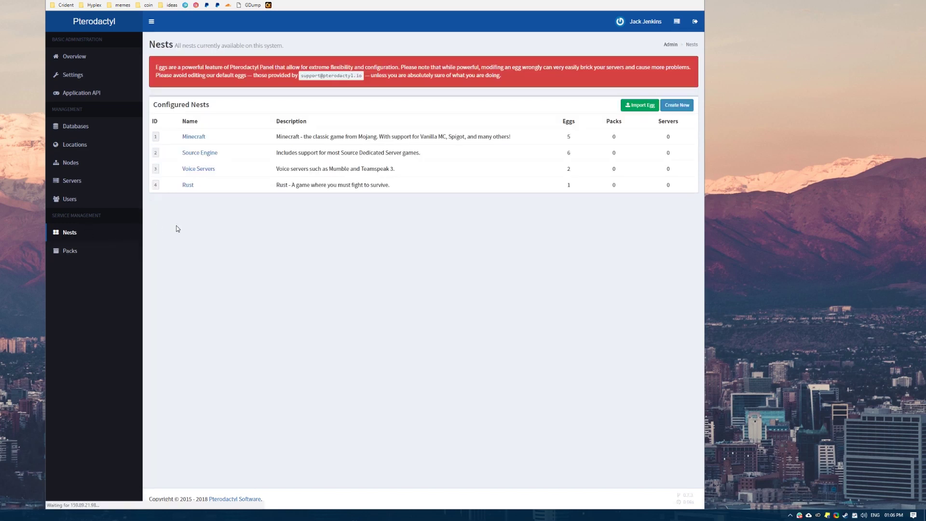
pyautogui.click(195, 138)
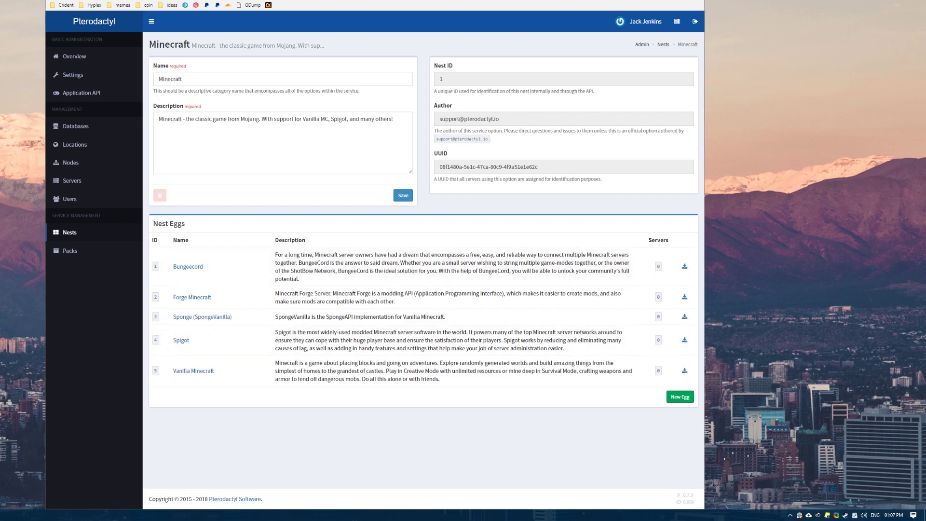
# Check the Minecraft nest's ID in the nest list and in its page address.
pyautogui.click(96, 233)
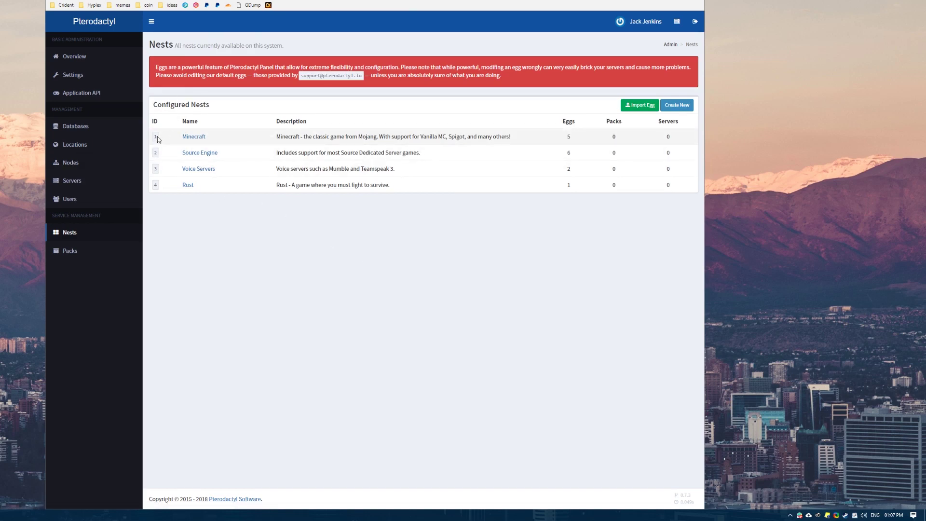
pyautogui.click(202, 137)
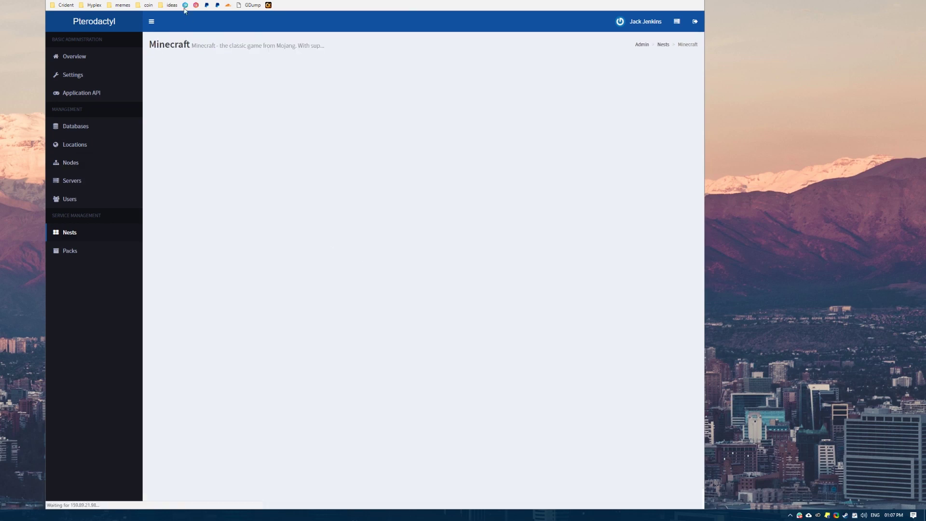
pyautogui.moveTo(375, 0); pyautogui.dragTo(398, 118)
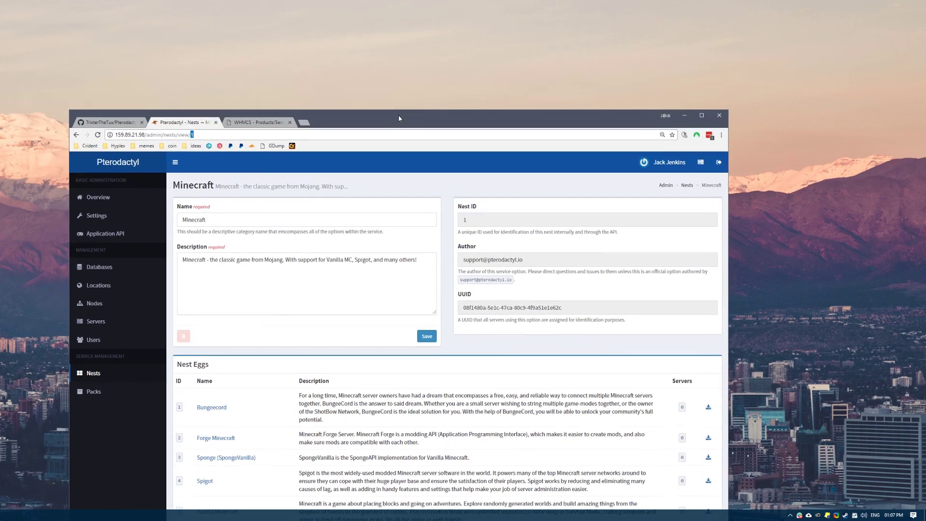
pyautogui.click(200, 134)
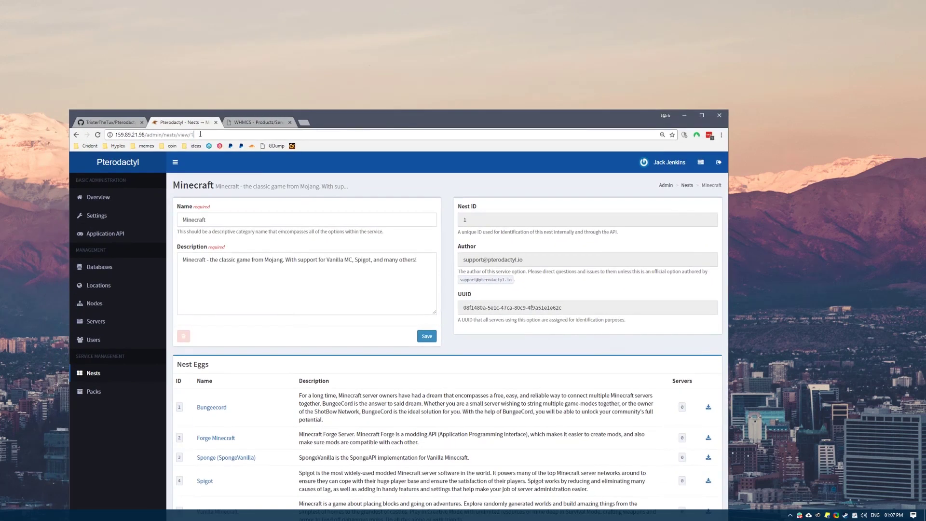
pyautogui.doubleClick(364, 111)
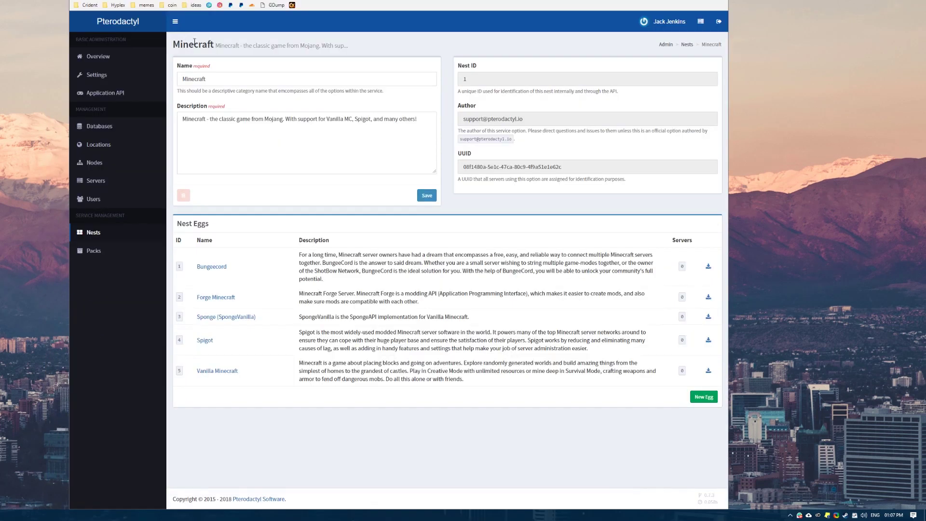
# Look up the Minecraft nest's ID in the nest list and set the product's Nest ID to 1 in WHMCS.
pyautogui.click(129, 232)
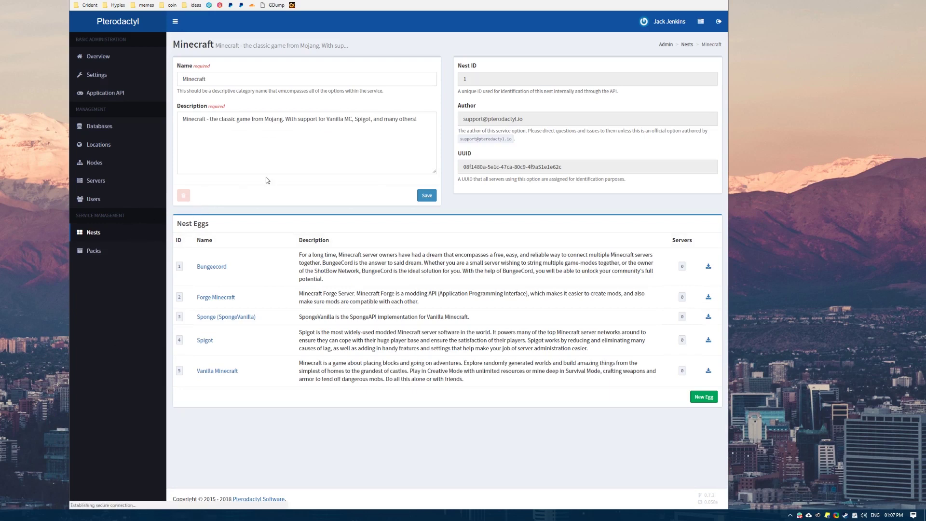
pyautogui.moveTo(184, 138); pyautogui.dragTo(177, 137)
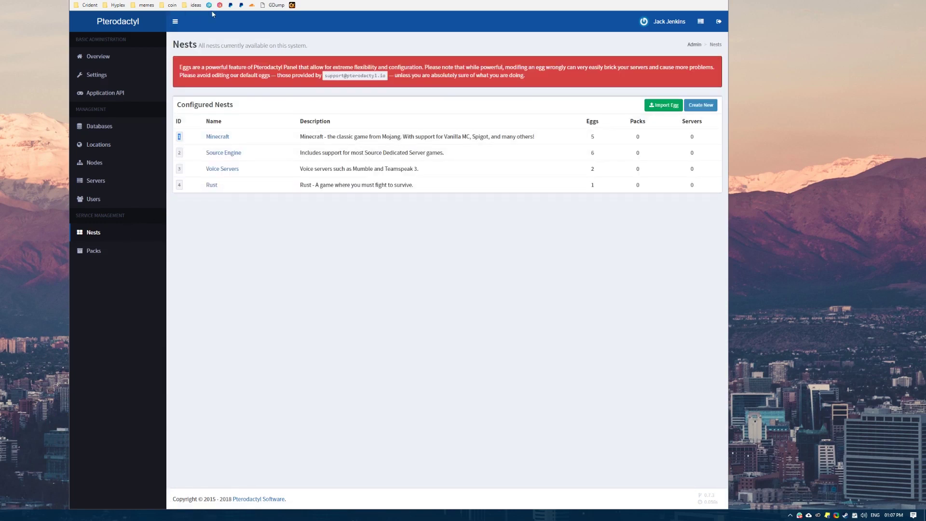
pyautogui.hotkey('ctrl', 'Tab')
pyautogui.click(299, 263)
pyautogui.write('1')
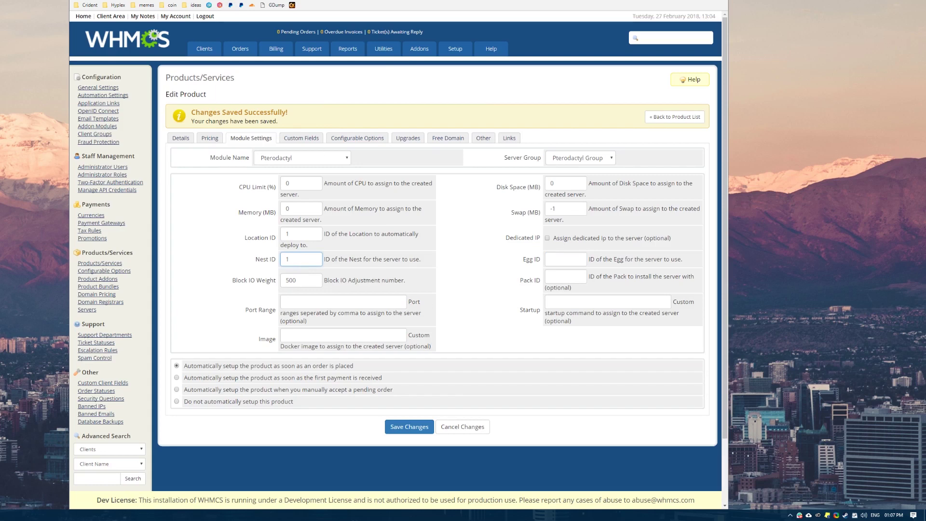
# Look up the Spigot egg's ID in the Minecraft nest, set the product's Egg ID to 4 in WHMCS and save the module settings.
pyautogui.hotkey('ctrl', 'shift', 'Tab')
pyautogui.click(217, 136)
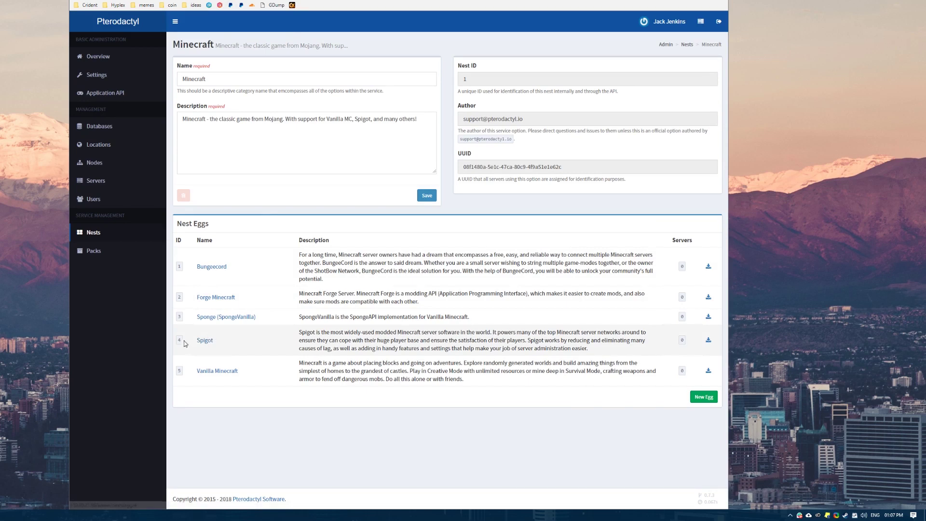
pyautogui.hotkey('ctrl', 'Tab')
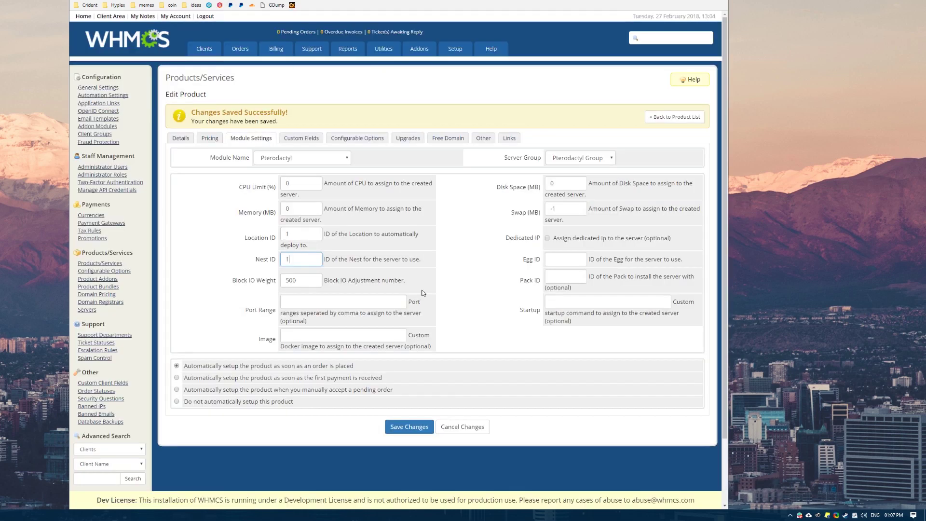
pyautogui.press('Tab')
pyautogui.write('4')
pyautogui.click(514, 237)
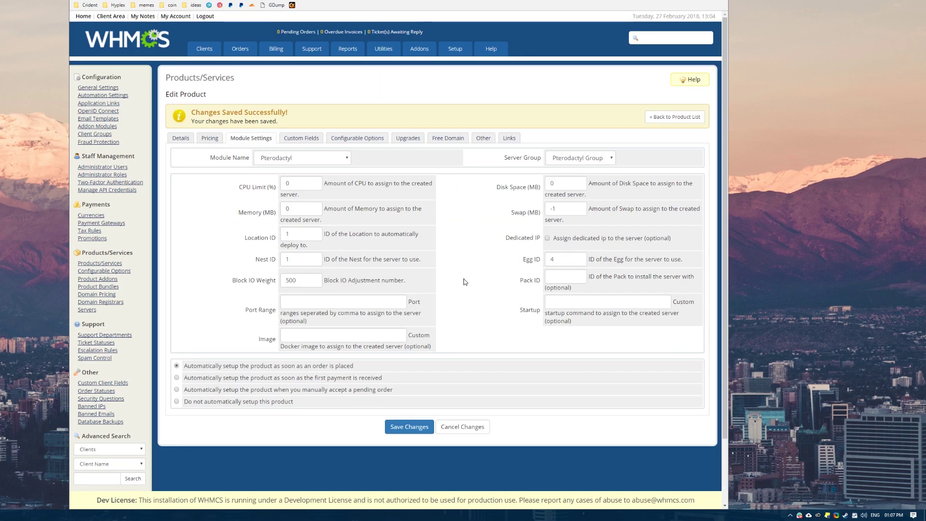
pyautogui.click(420, 427)
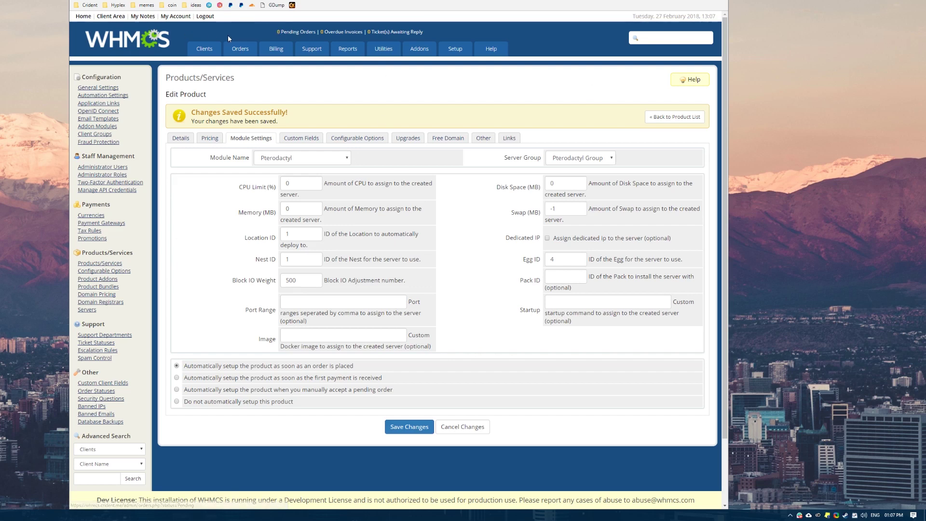
# Open the test client's profile from the WHMCS client list and log in as that client.
pyautogui.click(206, 51)
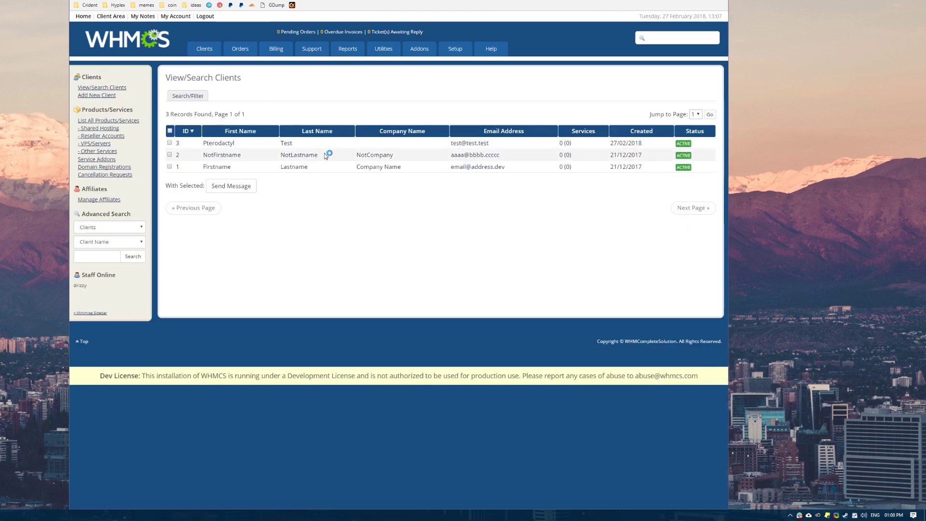
pyautogui.click(218, 142)
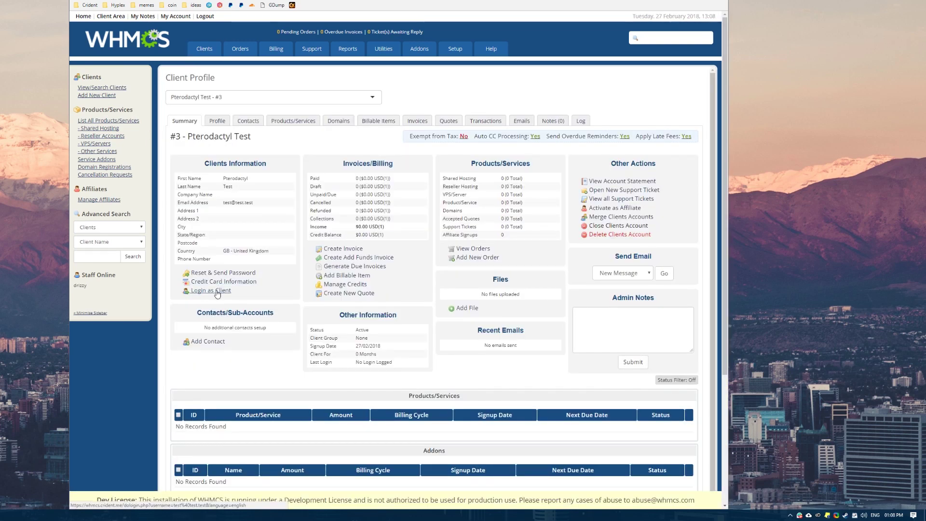
pyautogui.click(216, 291)
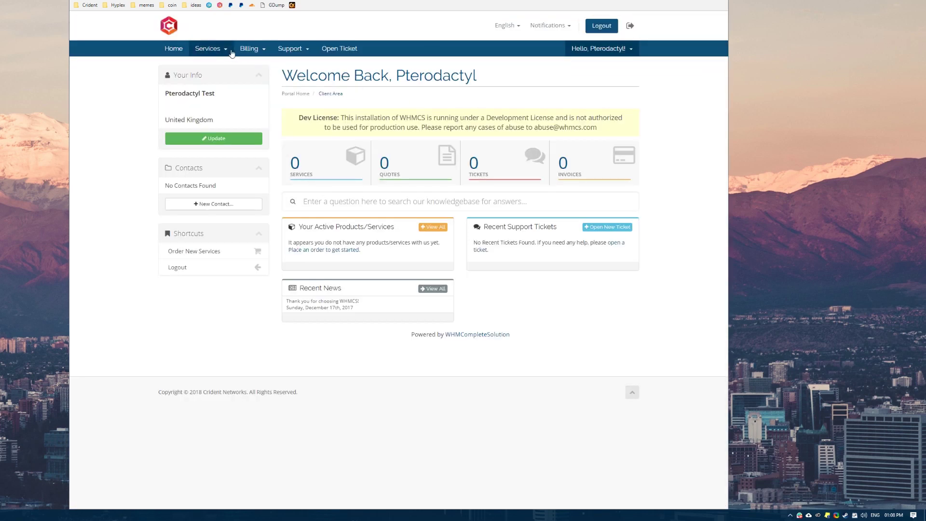
# Order the Minecraft Test product from the Pterodactyl Test Group as a new service and complete the checkout.
pyautogui.click(232, 52)
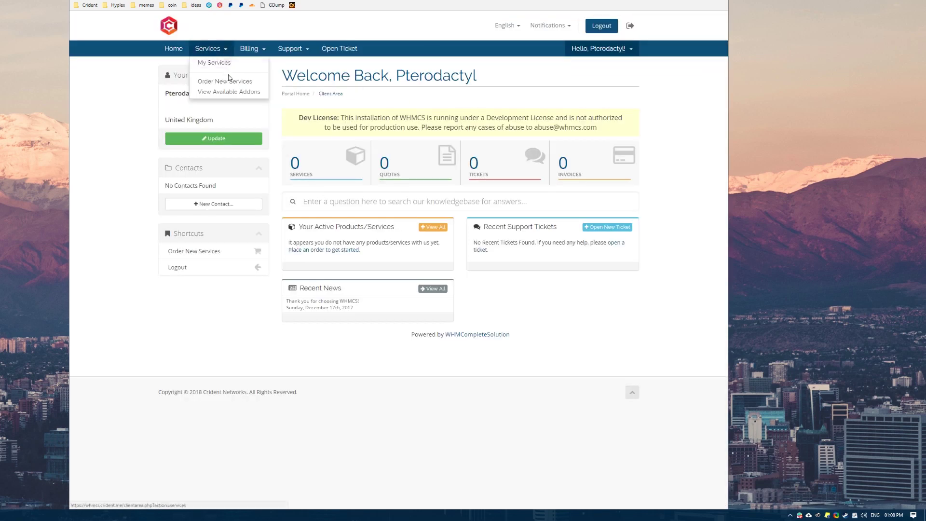
pyautogui.click(201, 82)
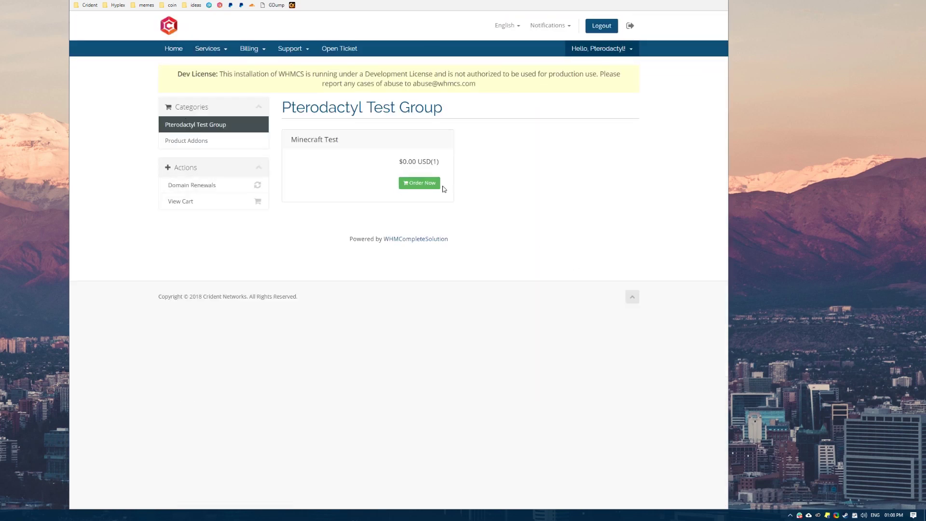
pyautogui.doubleClick(307, 139)
pyautogui.tripleClick(307, 140)
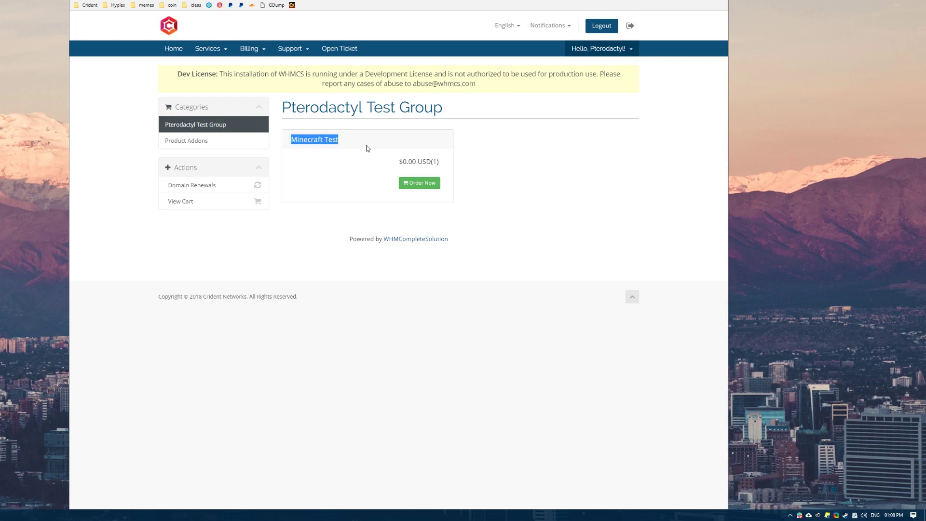
pyautogui.click(420, 186)
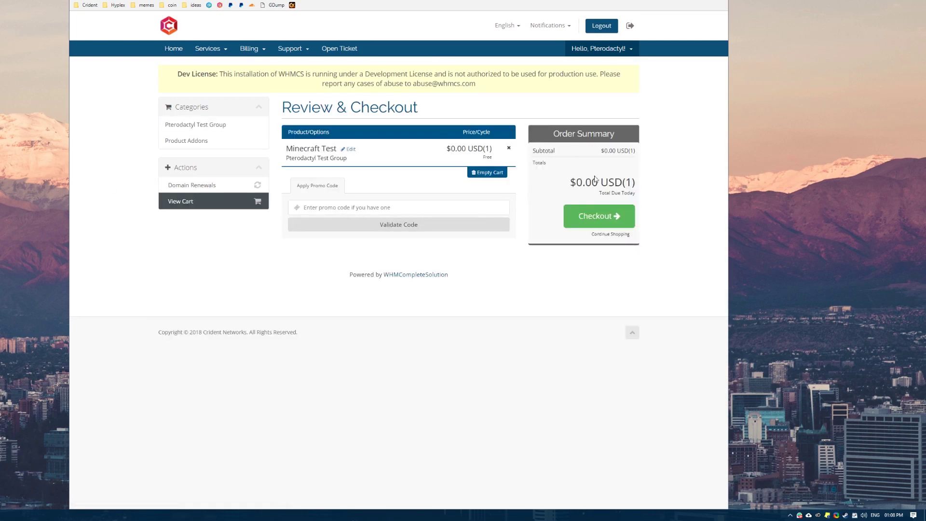
pyautogui.click(598, 216)
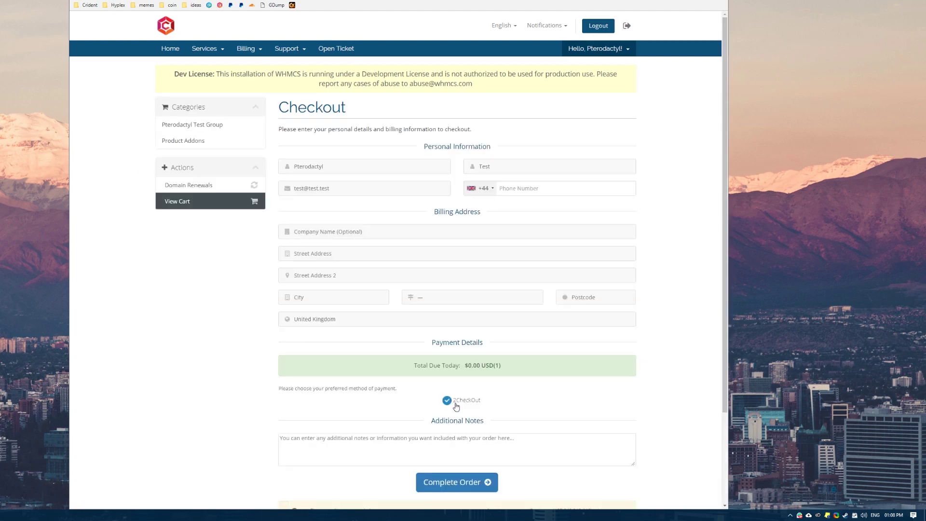
pyautogui.click(466, 477)
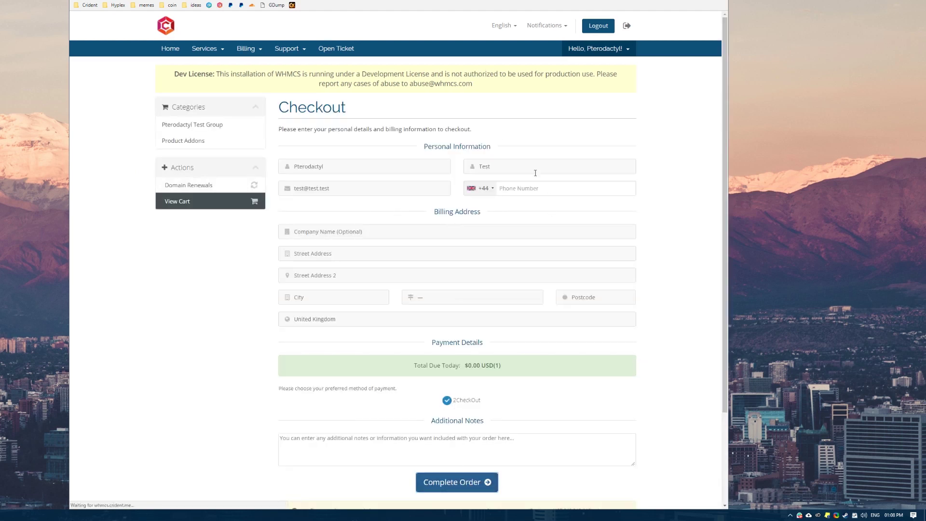
# Continue to the client area, view all active services and open the Minecraft Test service.
pyautogui.click(478, 190)
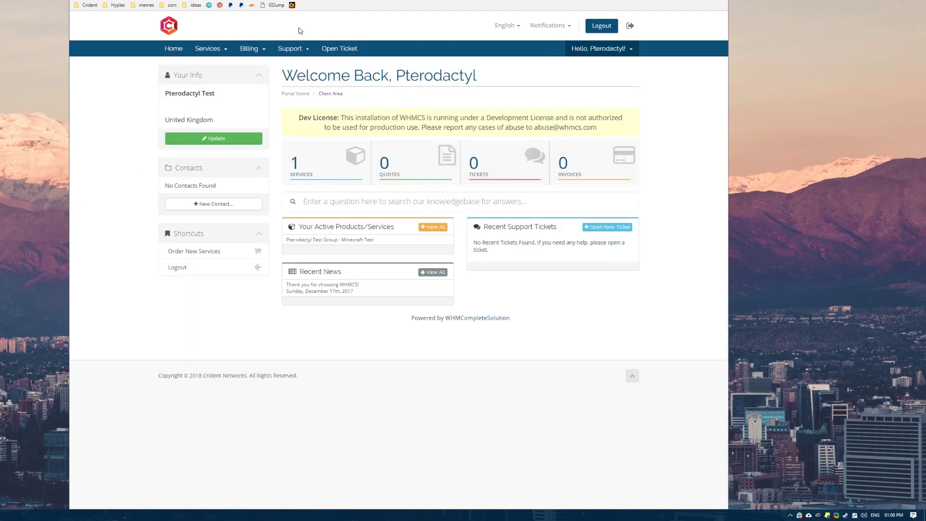
pyautogui.click(434, 227)
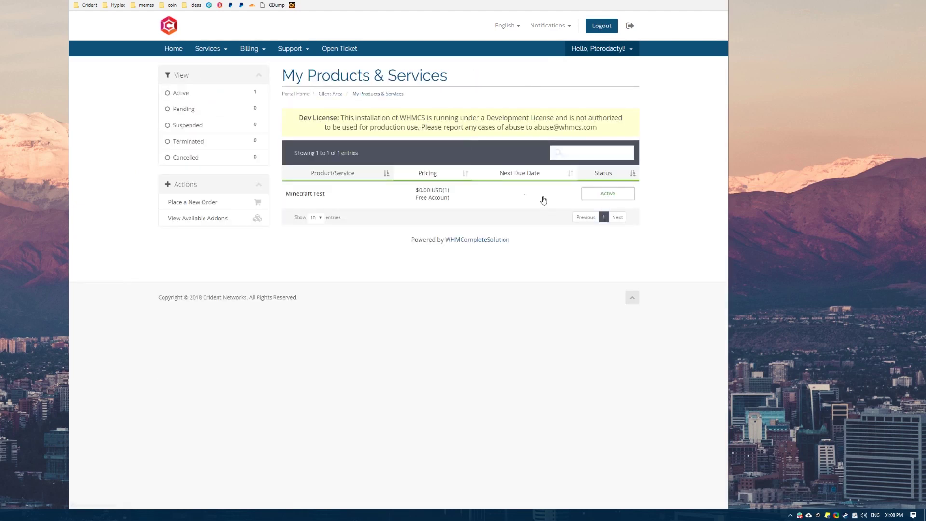
pyautogui.click(544, 200)
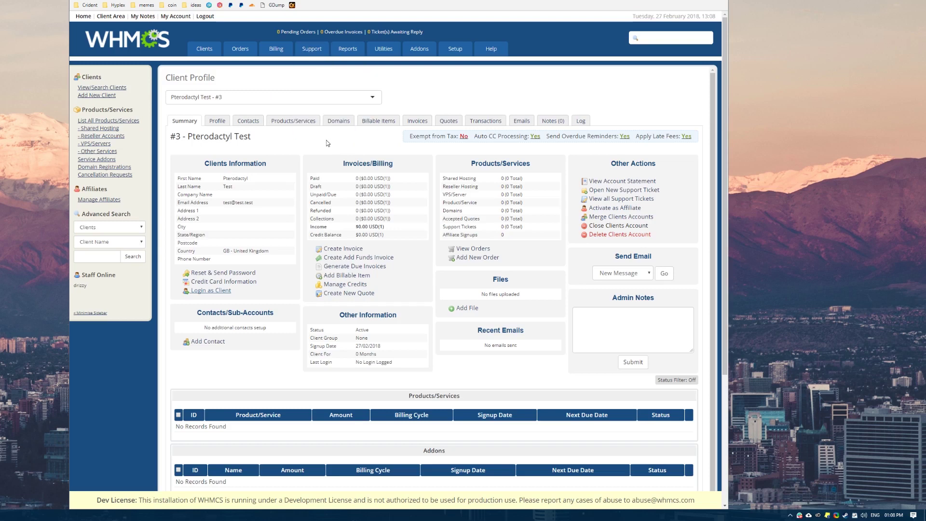
# Review the automatic setup options in the Minecraft Test product's module settings in the WHMCS admin area.
pyautogui.moveTo(454, 49)
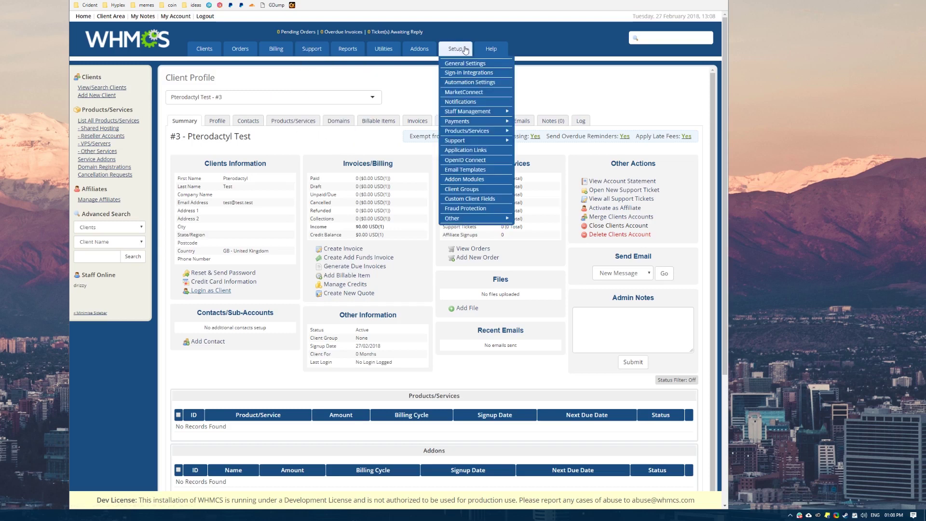
pyautogui.moveTo(475, 131)
pyautogui.click(541, 133)
pyautogui.click(691, 164)
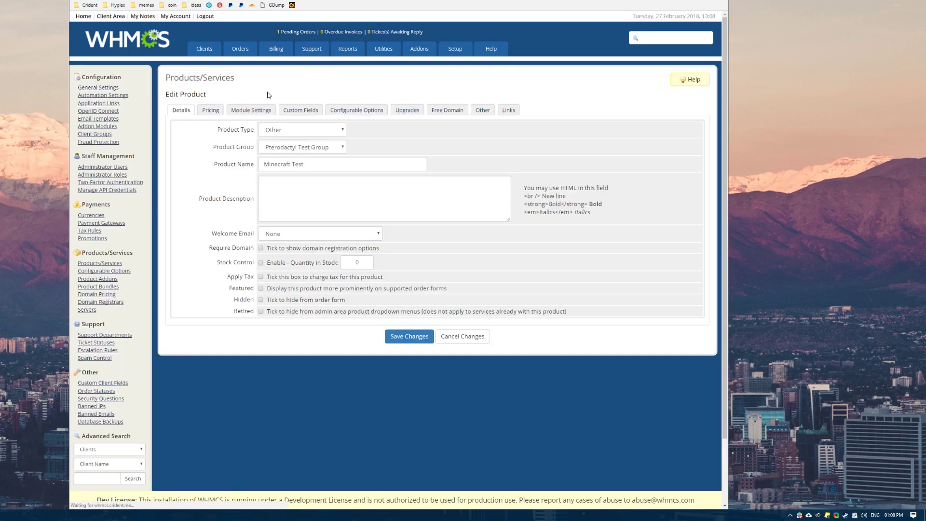
pyautogui.click(251, 110)
pyautogui.scroll(-2, 217, 169)
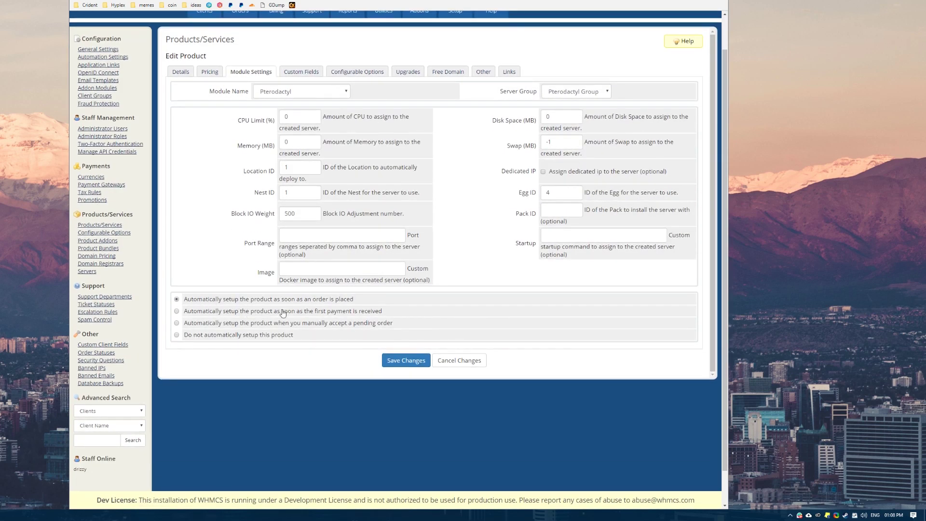
pyautogui.click(336, 327)
pyautogui.click(314, 299)
pyautogui.scroll(2, 319, 165)
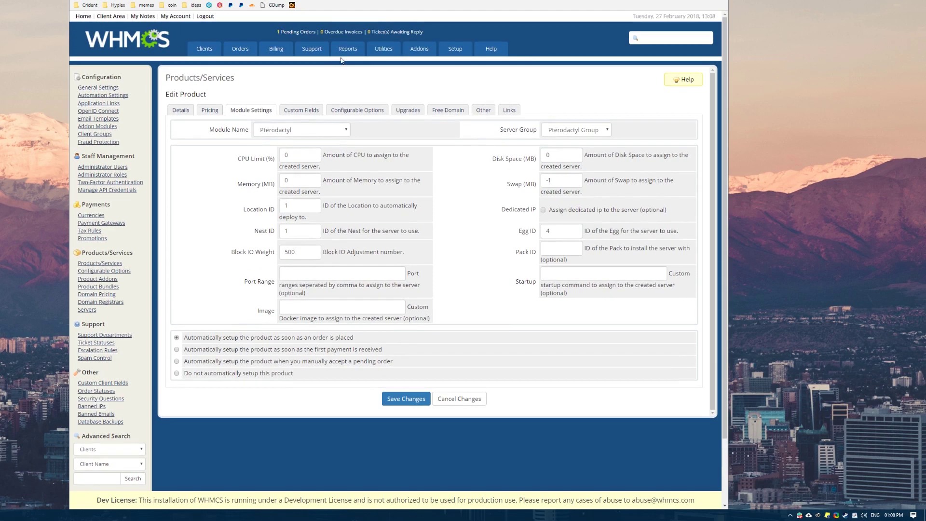
# Open the pending order for Minecraft Test and check the status of its service record.
pyautogui.click(295, 32)
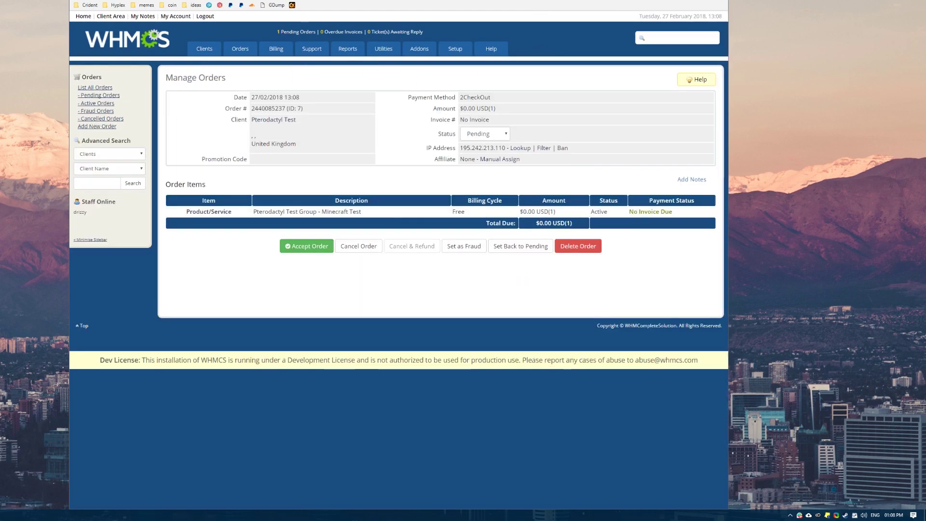
pyautogui.click(228, 212)
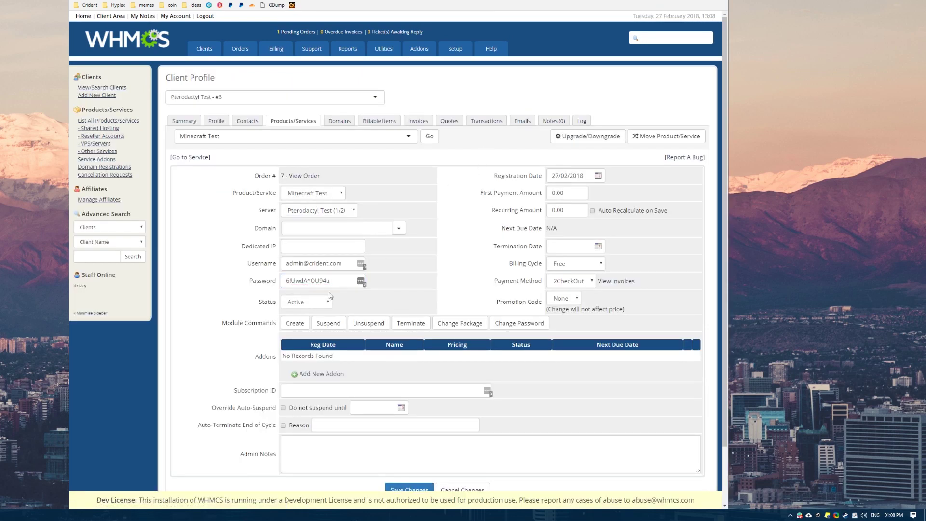
pyautogui.click(324, 301)
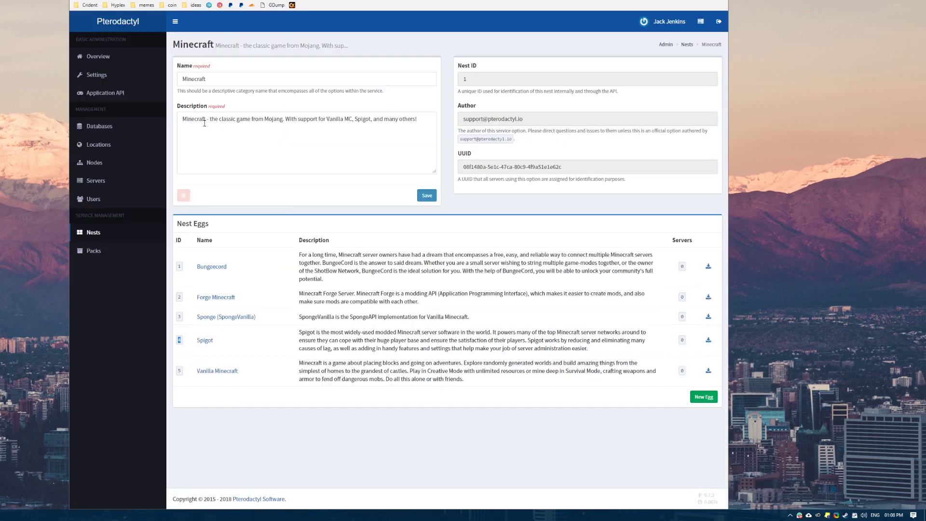
# Inspect the newly created server in the Pterodactyl server list, including its console and its UUID / Docker container ID.
pyautogui.click(113, 181)
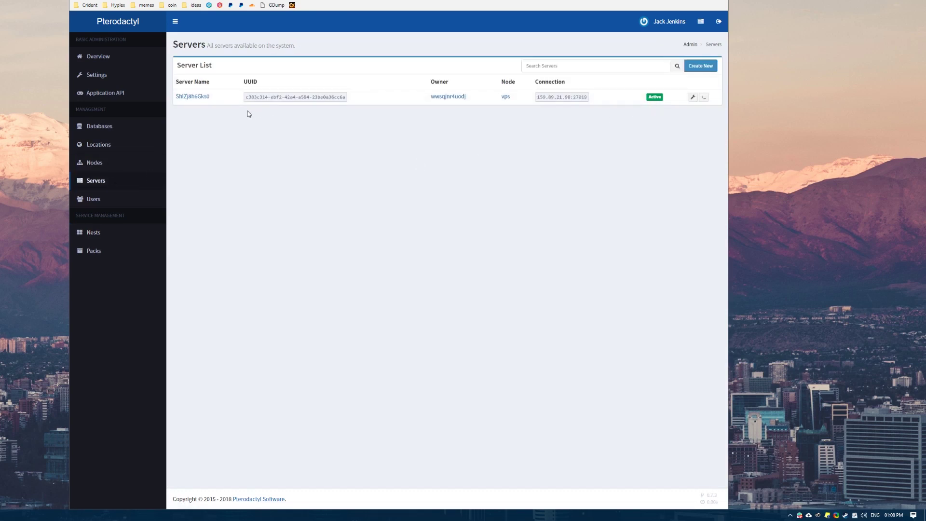
pyautogui.click(198, 97)
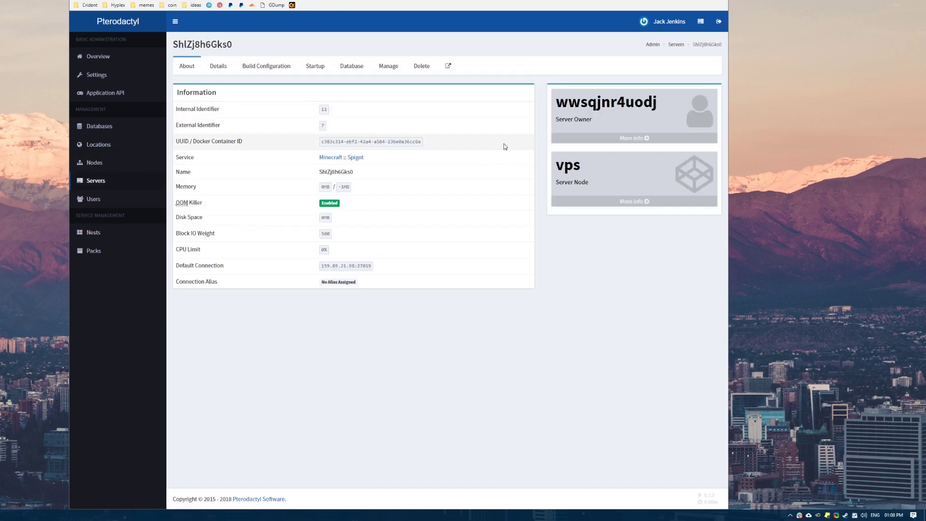
pyautogui.click(450, 66)
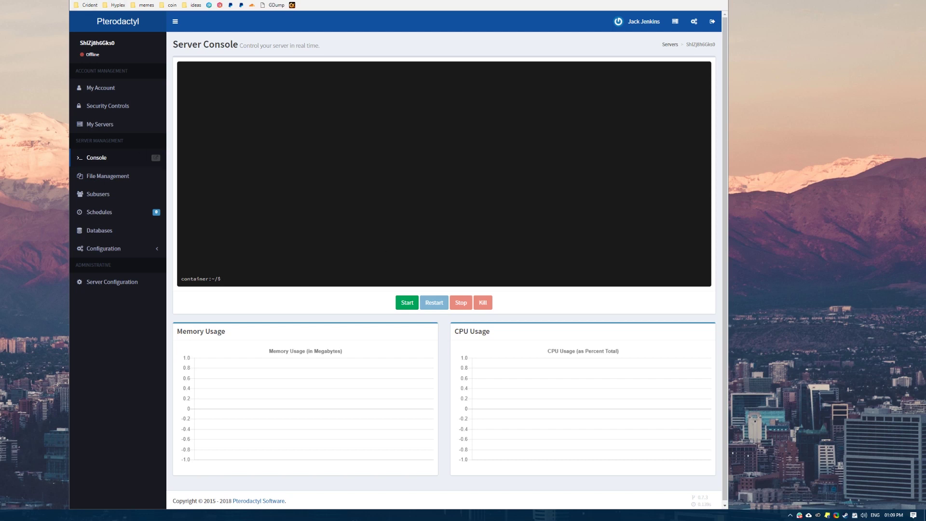
pyautogui.hotkey('alt', 'Left')
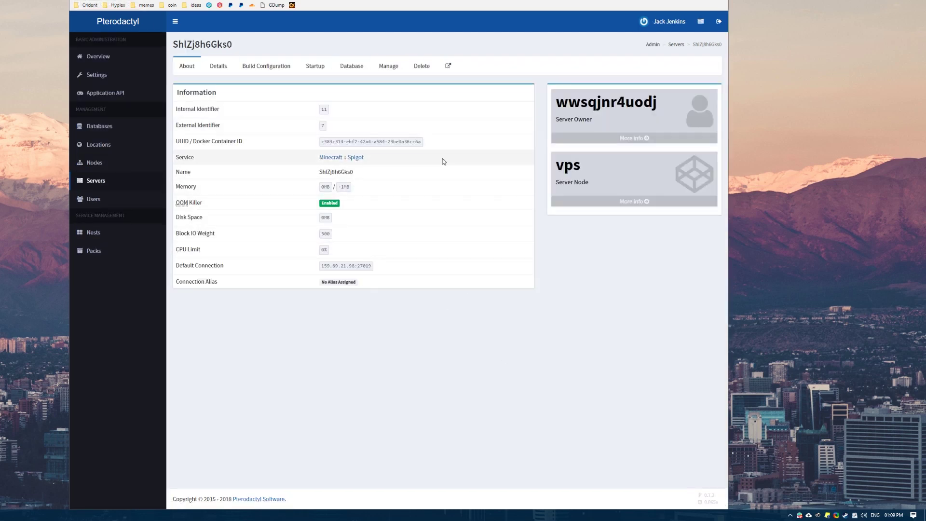
pyautogui.tripleClick(413, 142)
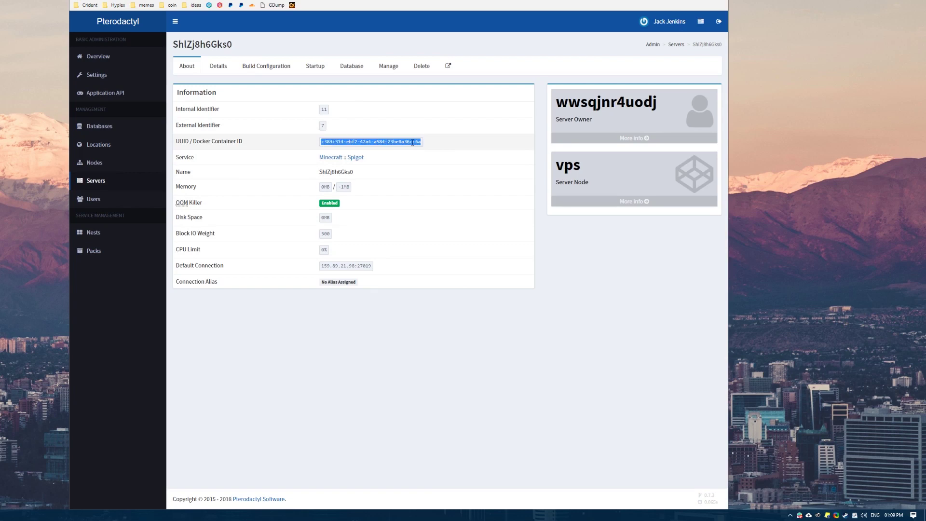
# Set the Minecraft Test product's Location ID to 888 in its WHMCS module settings and save the changes.
pyautogui.hotkey('ctrl', 'Tab')
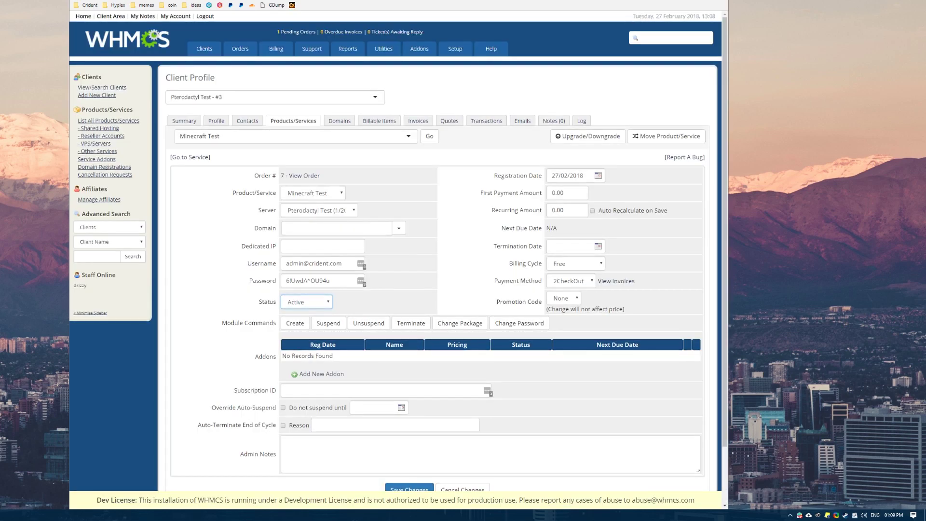
pyautogui.moveTo(455, 49)
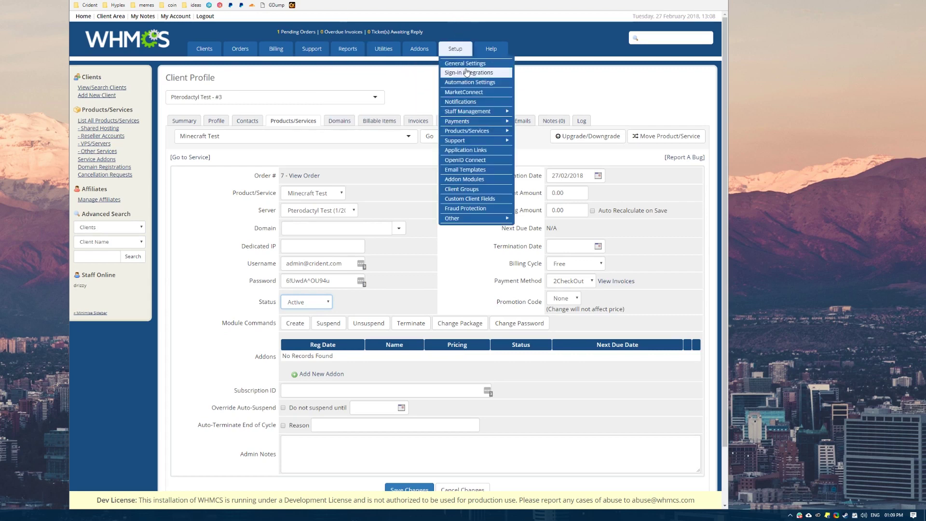
pyautogui.moveTo(482, 140)
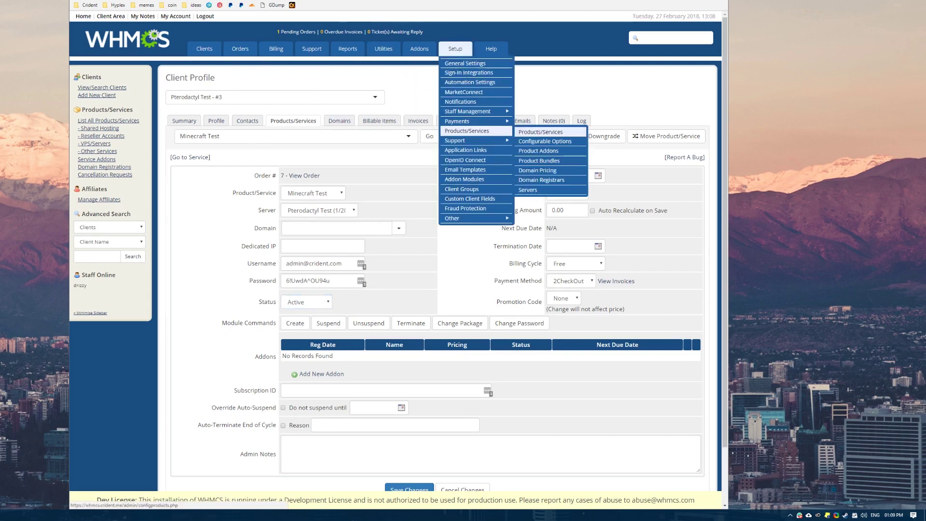
pyautogui.click(532, 131)
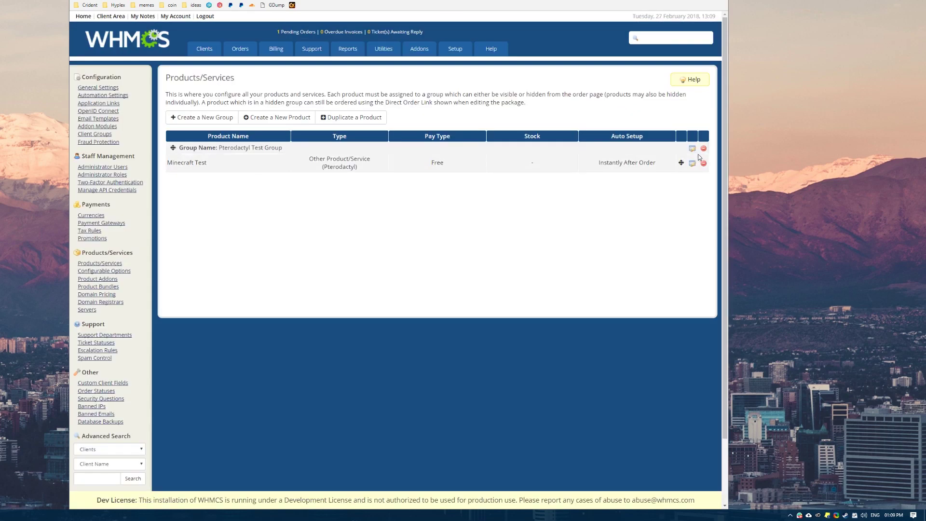
pyautogui.click(691, 167)
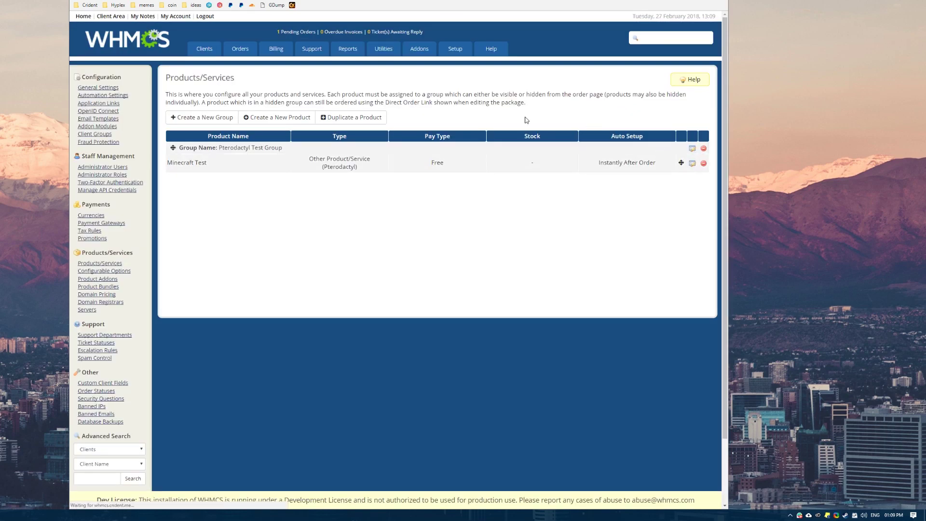
pyautogui.click(269, 110)
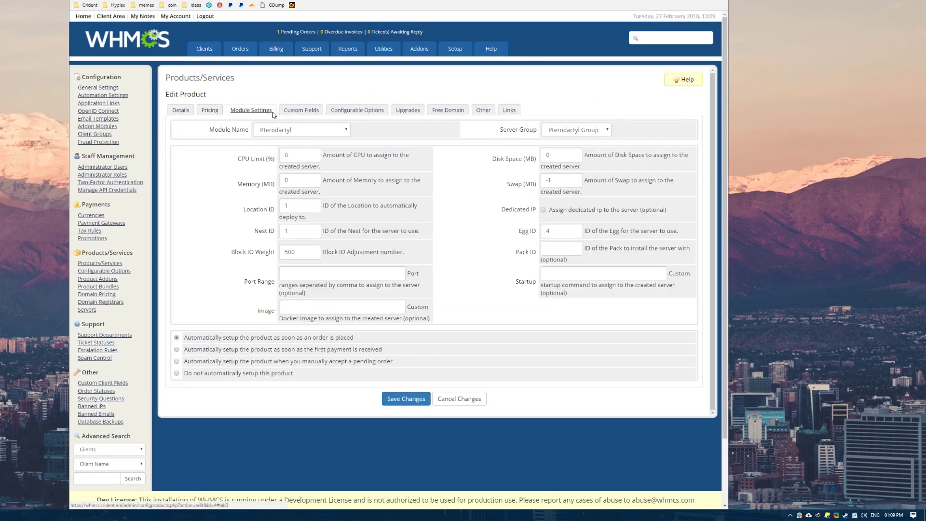
pyautogui.doubleClick(553, 232)
pyautogui.doubleClick(289, 230)
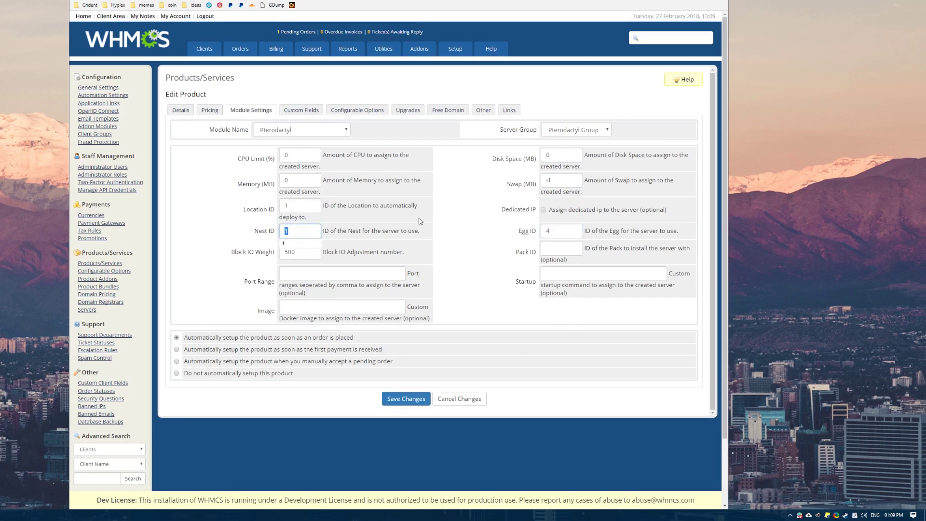
pyautogui.doubleClick(302, 205)
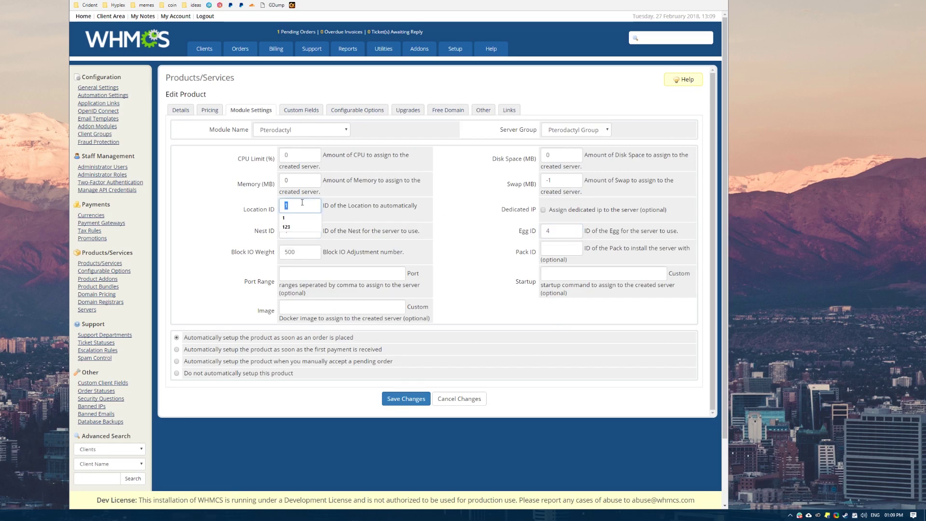
pyautogui.write('888')
pyautogui.click(418, 397)
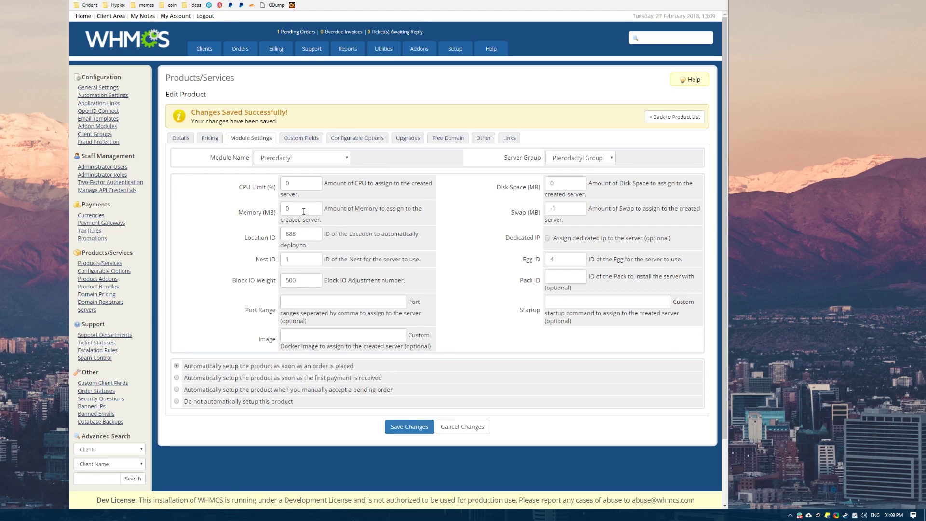
# Order another Minecraft Test service as the client and complete the checkout.
pyautogui.hotkey('ctrl', 'Tab')
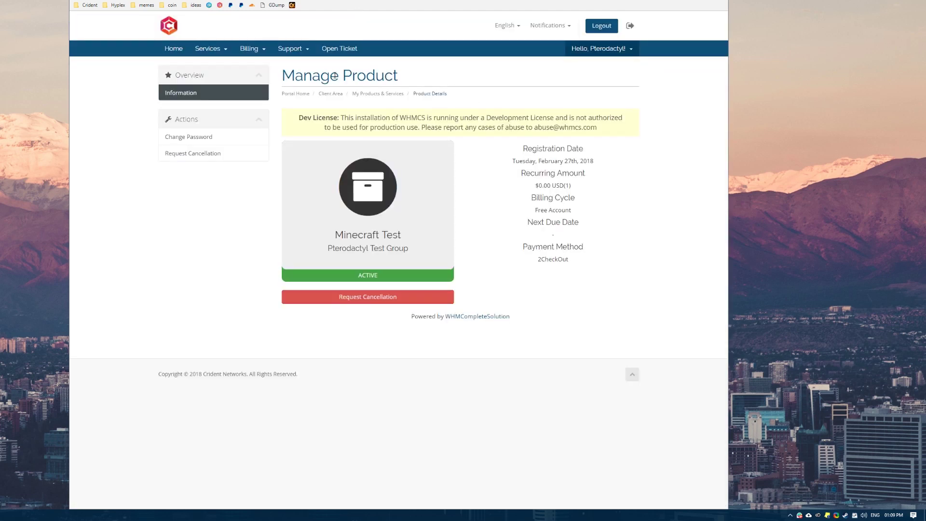
pyautogui.click(207, 48)
pyautogui.click(208, 79)
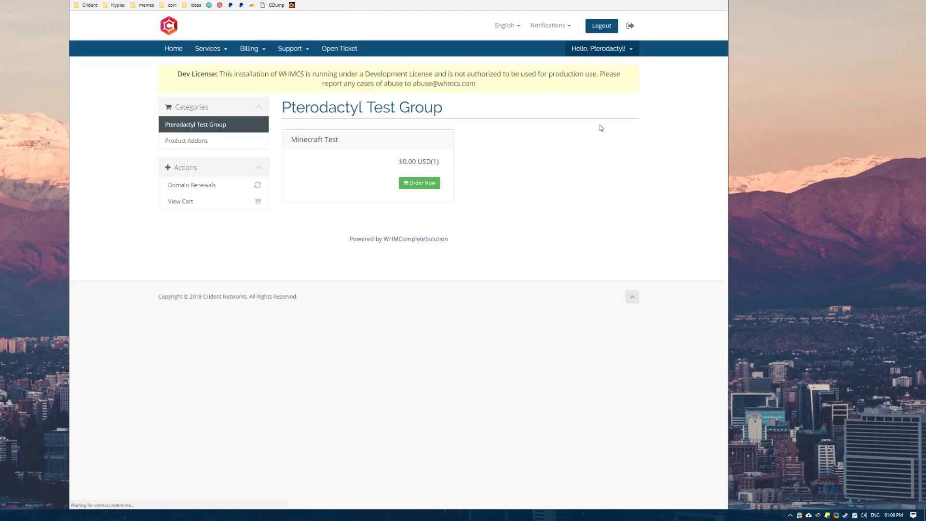
pyautogui.click(422, 187)
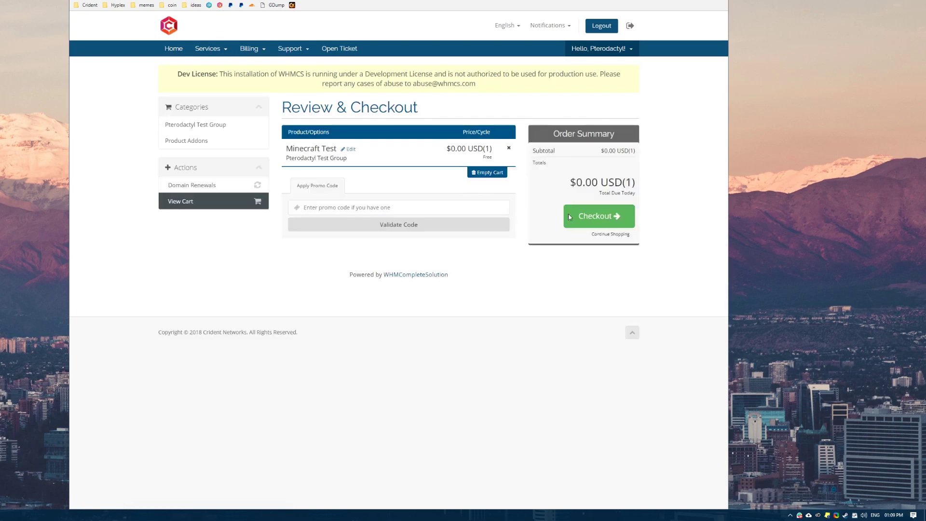
pyautogui.click(579, 218)
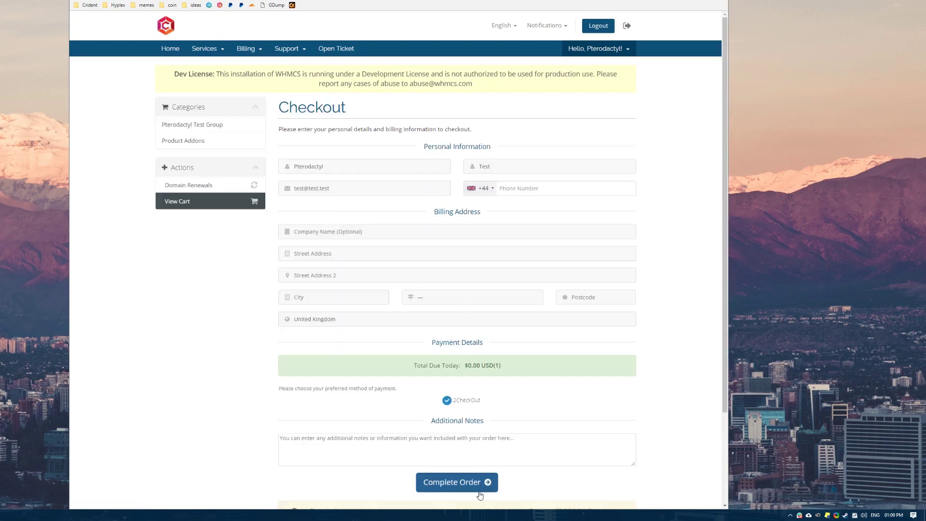
pyautogui.click(480, 483)
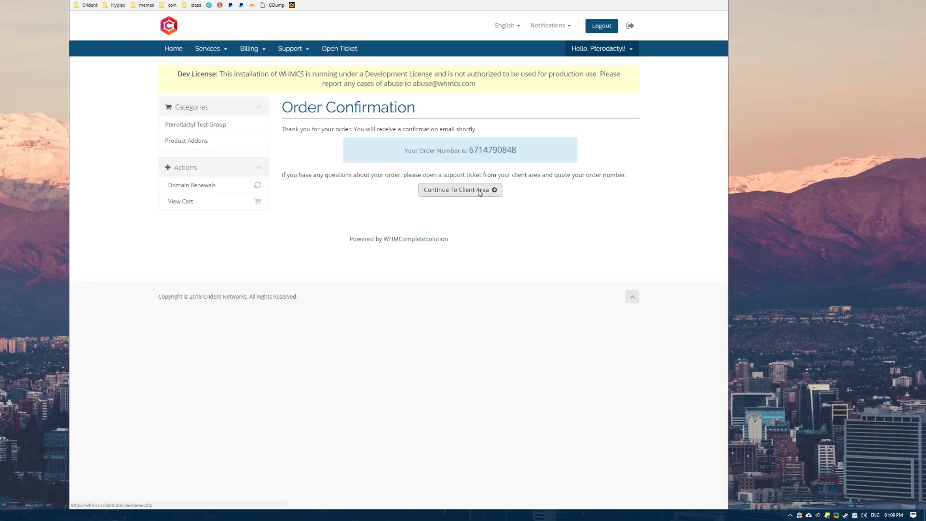
# Continue to the client area and check the new Minecraft Test service in the full services list.
pyautogui.click(479, 191)
pyautogui.click(428, 229)
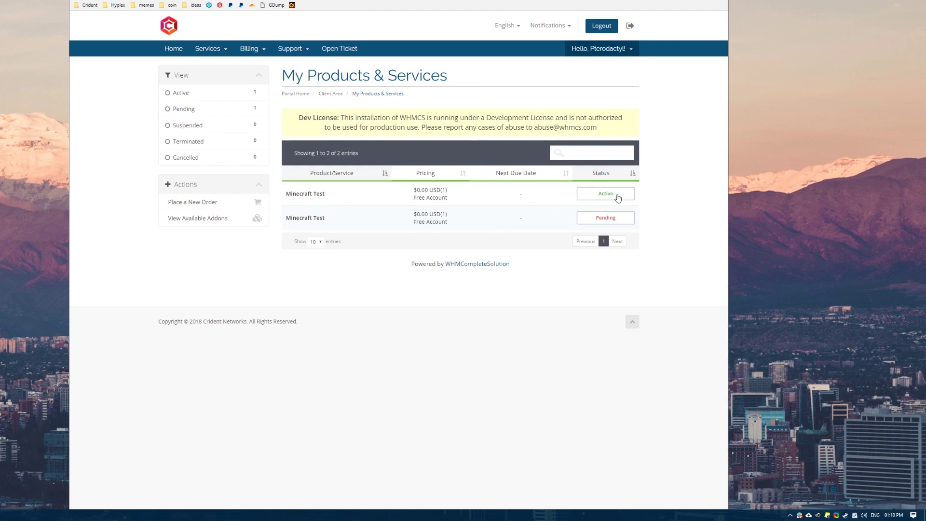
pyautogui.click(530, 225)
# Open the newest pending order in the WHMCS admin area and examine its Minecraft Test service record and status.
pyautogui.click(341, 0)
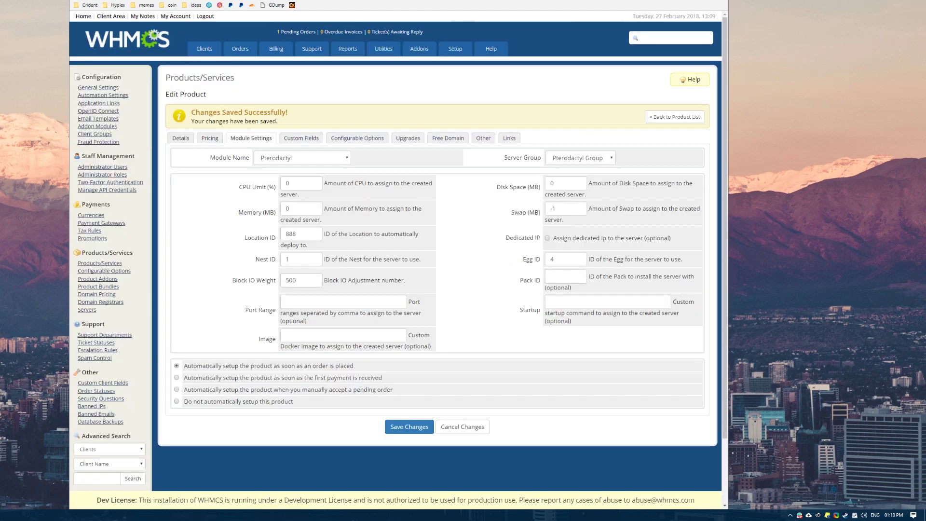
pyautogui.click(310, 32)
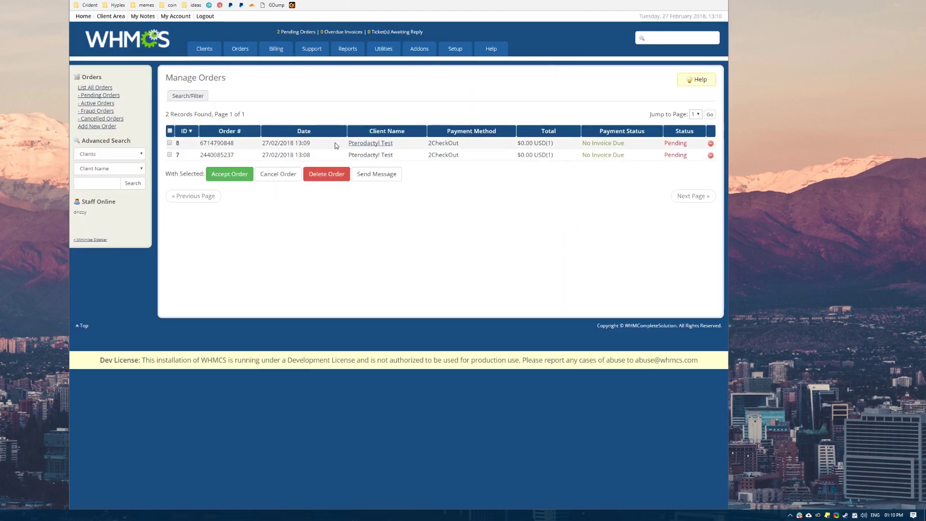
pyautogui.click(177, 144)
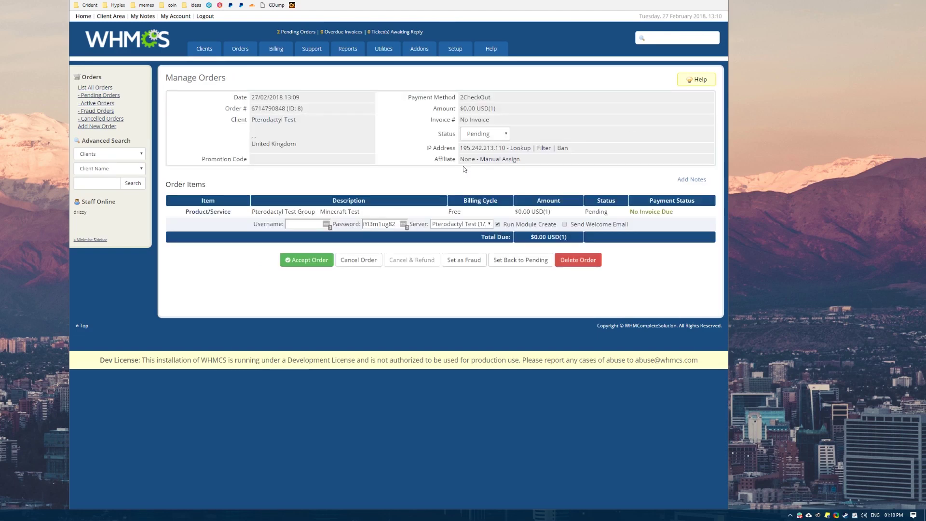
pyautogui.click(212, 213)
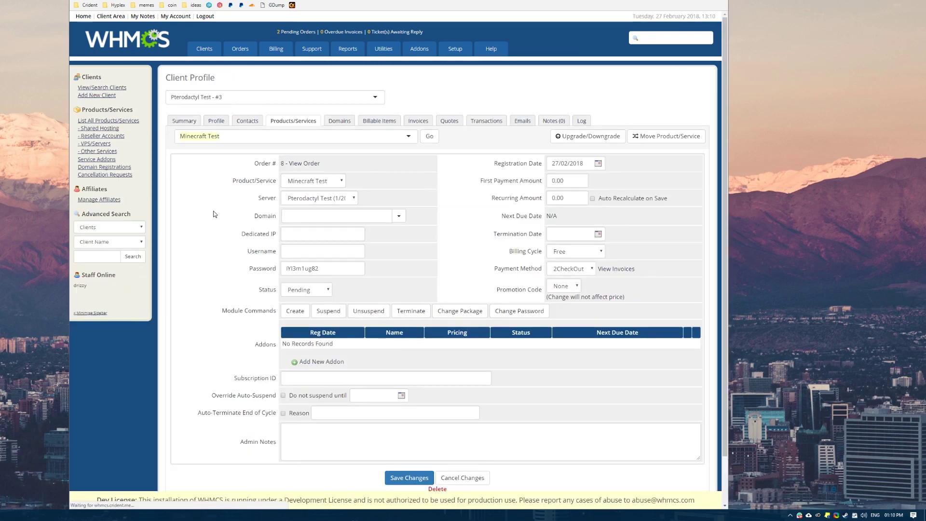
pyautogui.click(317, 292)
pyautogui.click(317, 292)
pyautogui.click(317, 292)
pyautogui.click(316, 292)
pyautogui.click(389, 279)
pyautogui.scroll(-1, 403, 277)
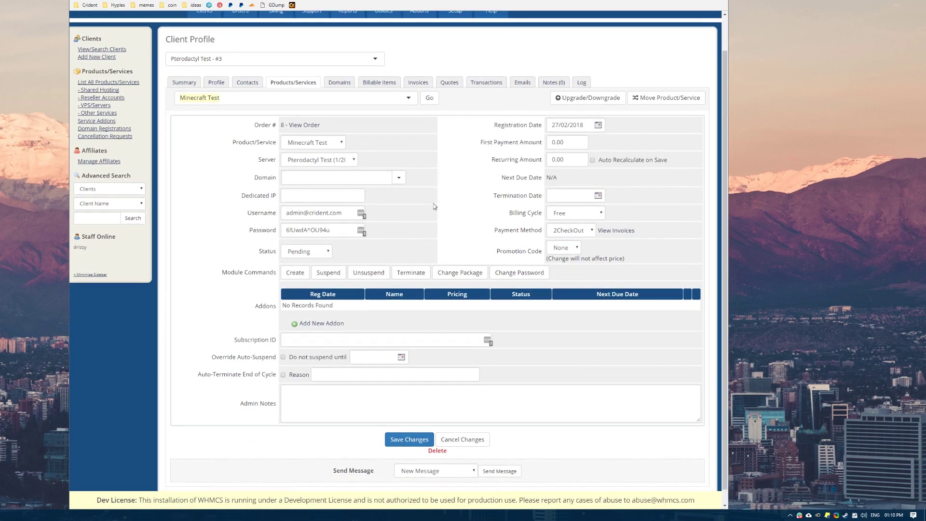
# Try the Create module command on the pending Minecraft Test service and read the module's response.
pyautogui.click(292, 274)
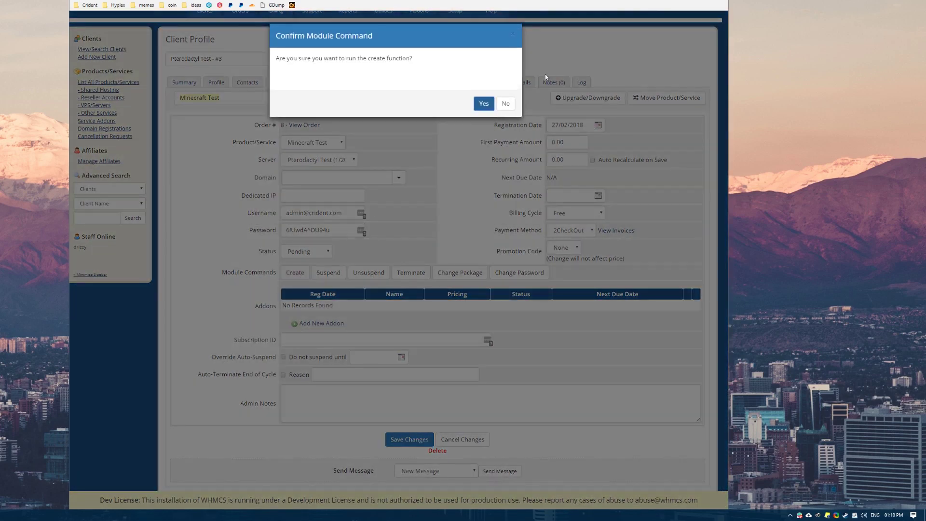
pyautogui.click(483, 104)
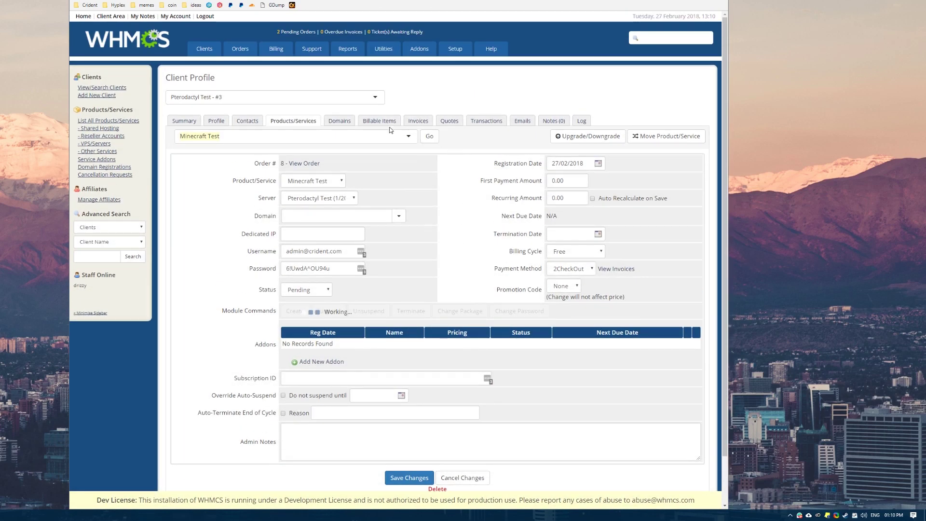
pyautogui.moveTo(332, 172)
pyautogui.mouseDown()
pyautogui.moveTo(196, 166)
pyautogui.moveTo(328, 173)
pyautogui.mouseUp()
pyautogui.click(337, 182)
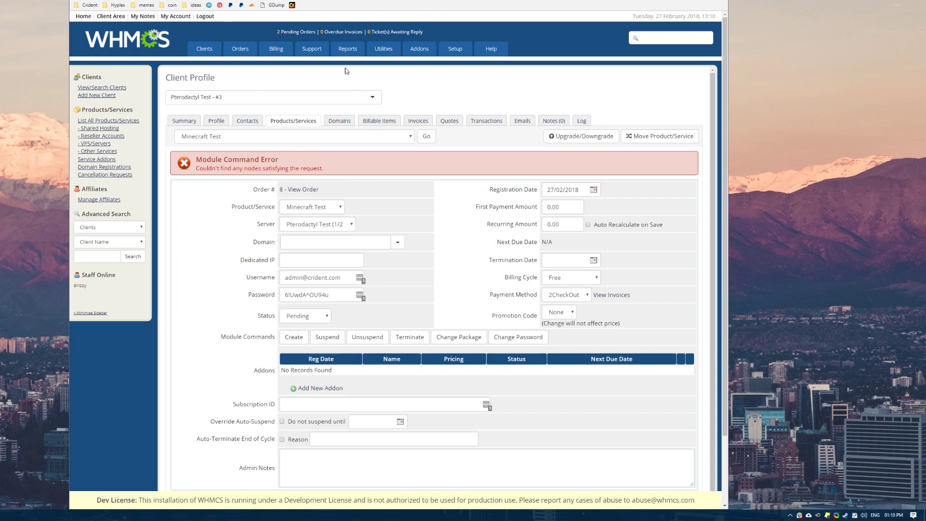
# Try to accept the newest pending order with module creation enabled and read the response on the order page.
pyautogui.click(295, 32)
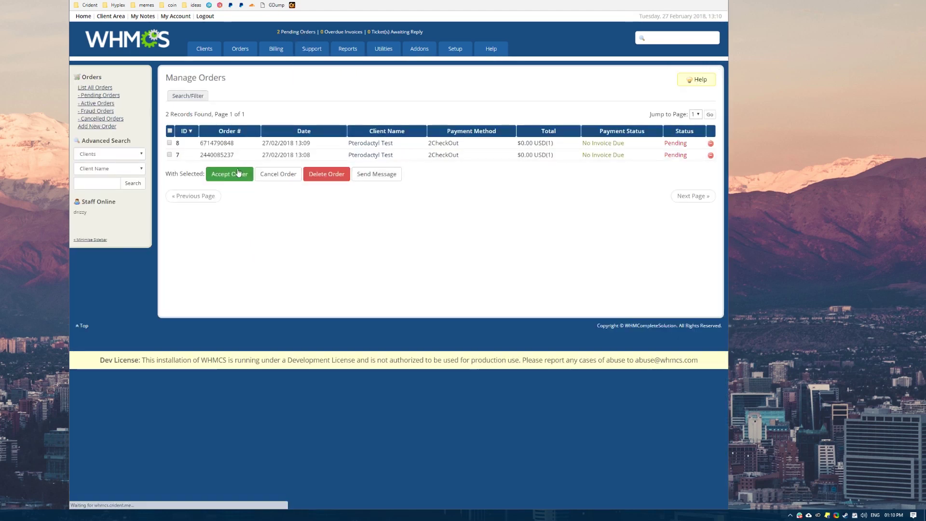
pyautogui.click(177, 143)
pyautogui.click(308, 261)
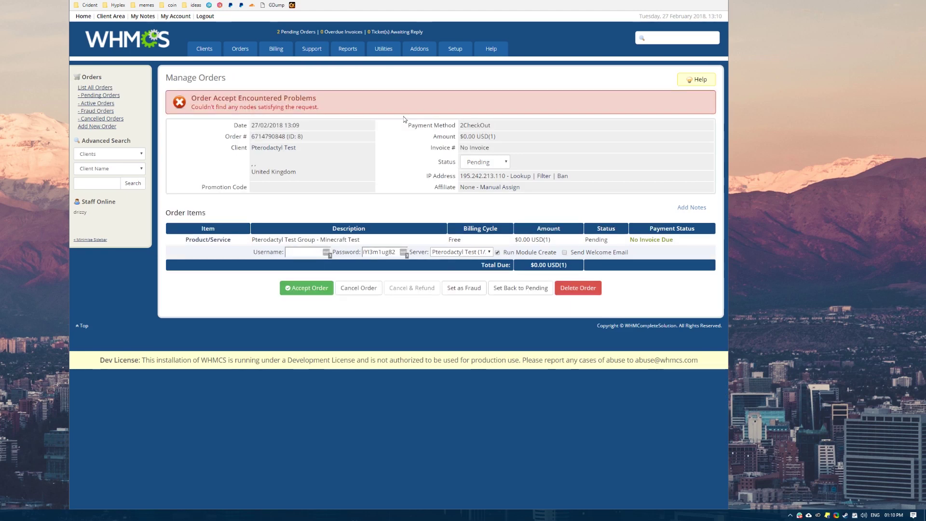
pyautogui.tripleClick(305, 107)
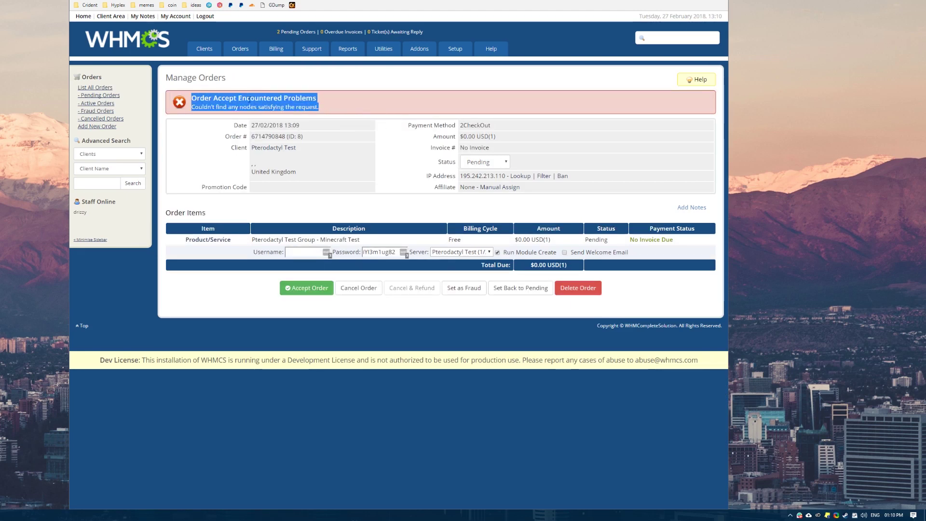
pyautogui.click(314, 106)
pyautogui.moveTo(308, 96); pyautogui.dragTo(193, 97)
pyautogui.click(215, 94)
# Open the order's Minecraft Test service record, and enable debug logging in the system module log.
pyautogui.click(217, 240)
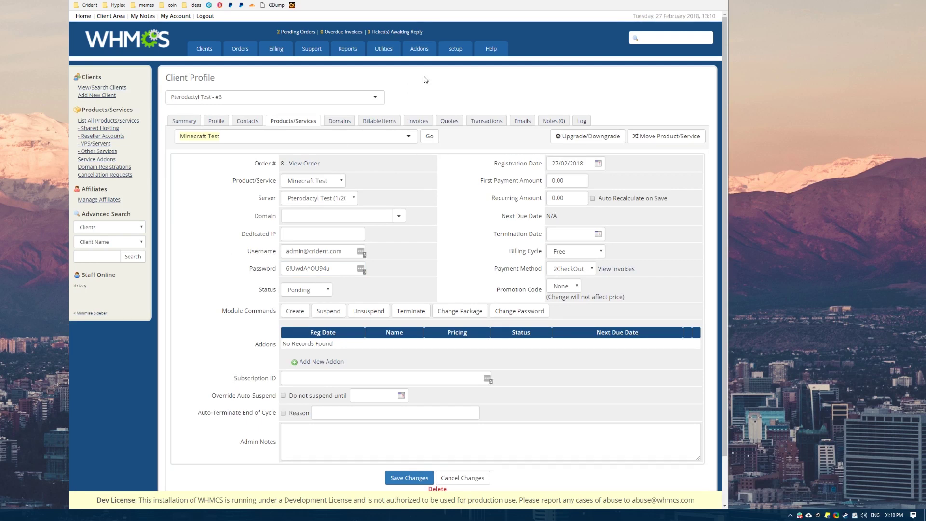
pyautogui.moveTo(451, 57)
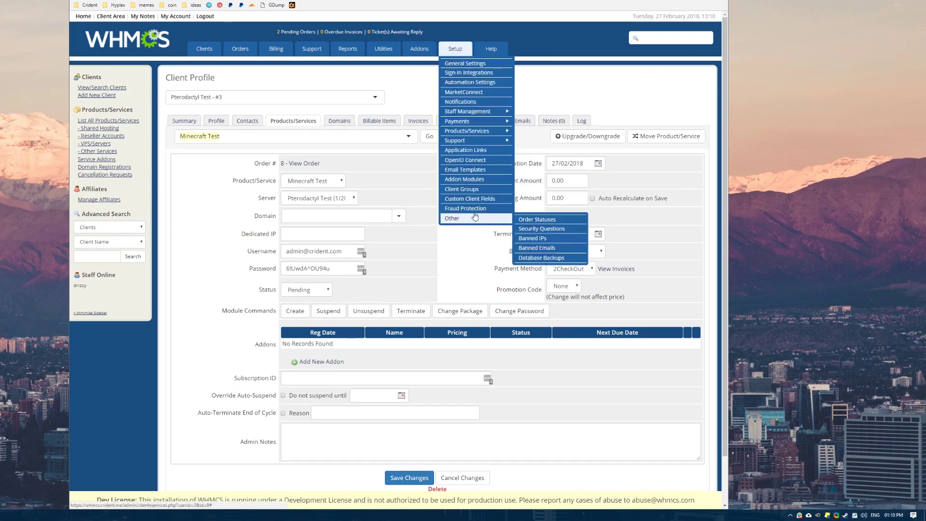
pyautogui.moveTo(387, 57)
pyautogui.moveTo(403, 179)
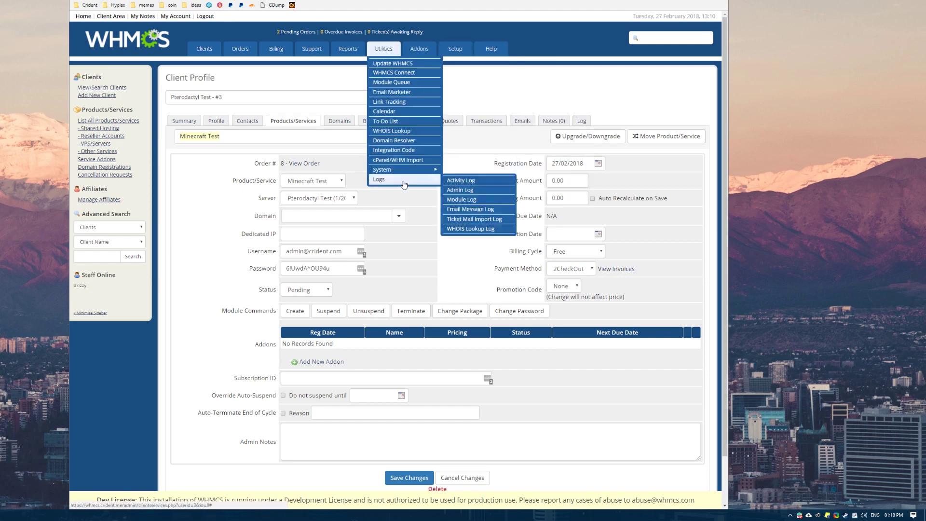
pyautogui.click(472, 200)
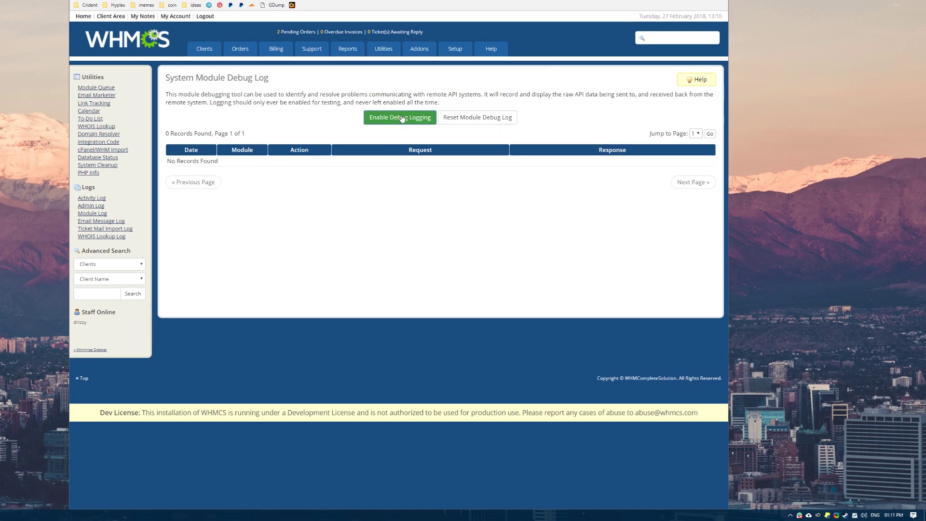
pyautogui.click(397, 118)
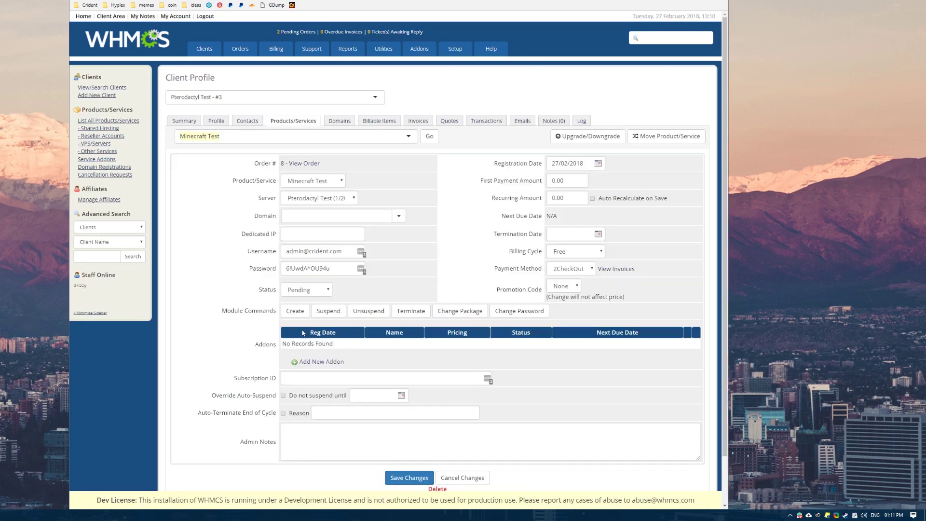
# Run the Create module command on the pending Minecraft Test service again and refresh the module debug log.
pyautogui.click(295, 311)
pyautogui.click(482, 100)
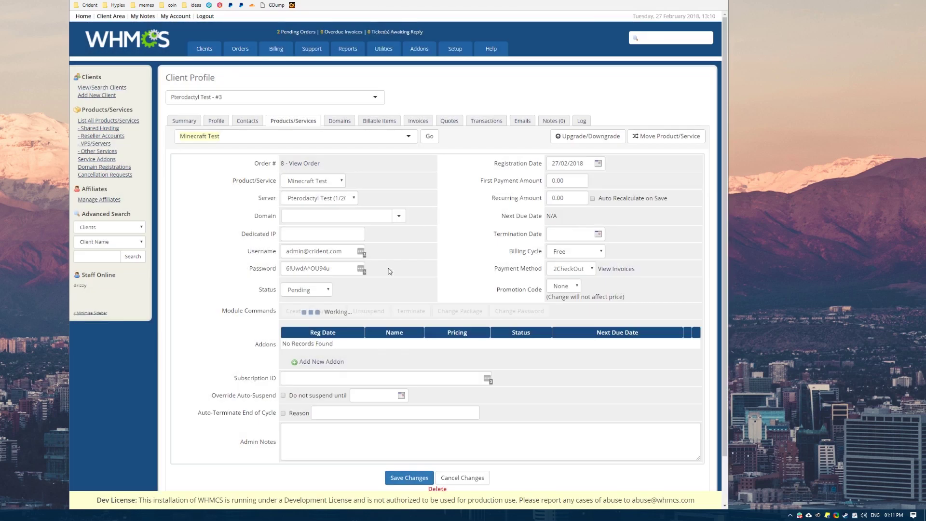
pyautogui.moveTo(201, 164); pyautogui.dragTo(323, 170)
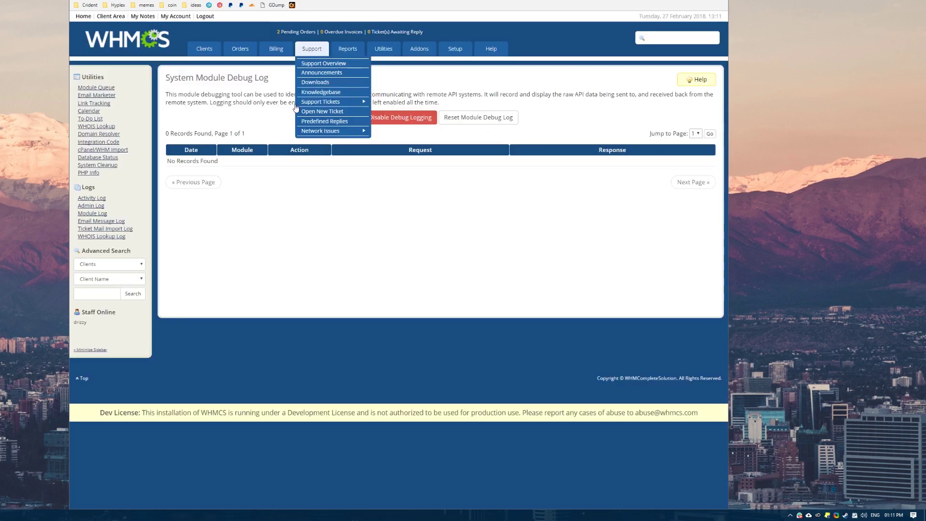
pyautogui.press('F5')
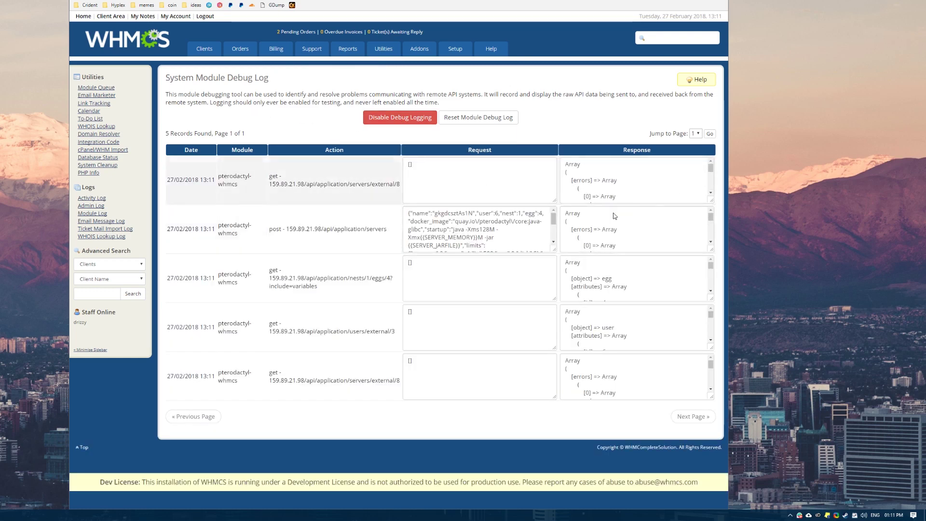
# Examine the logged responses, enlarging the response of the POST call to api/application/servers to read its error code and detail.
pyautogui.scroll(-3, 508, 235)
pyautogui.scroll(3, 507, 232)
pyautogui.scroll(-3, 634, 190)
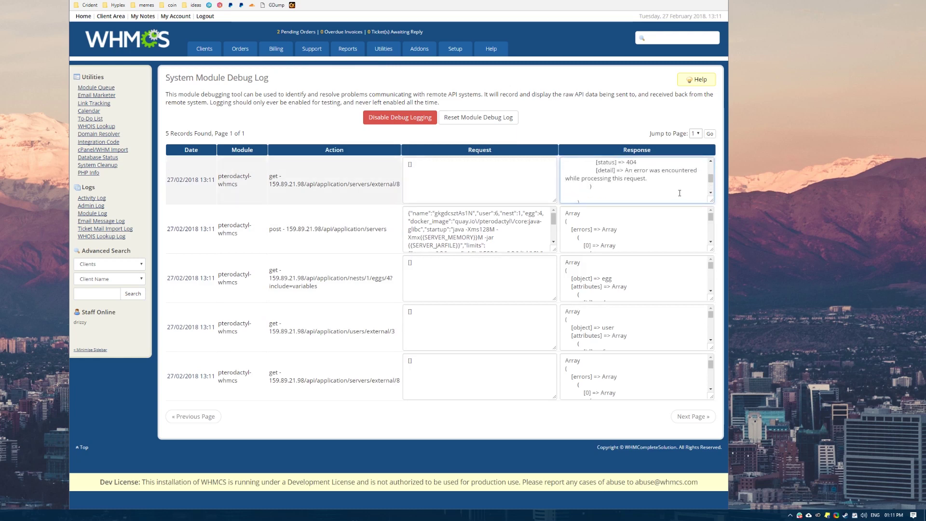
pyautogui.scroll(3, 660, 182)
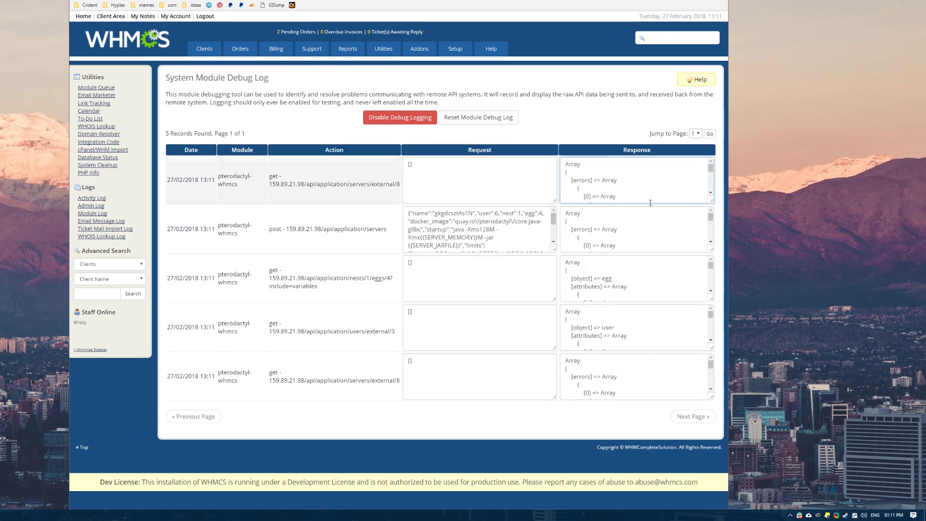
pyautogui.scroll(-3, 635, 226)
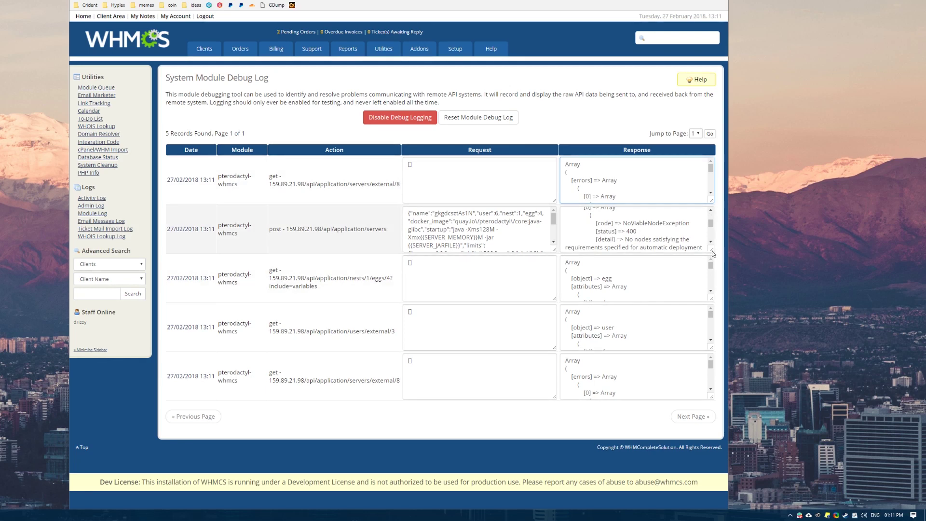
pyautogui.moveTo(711, 250); pyautogui.dragTo(695, 380)
pyautogui.click(322, 204)
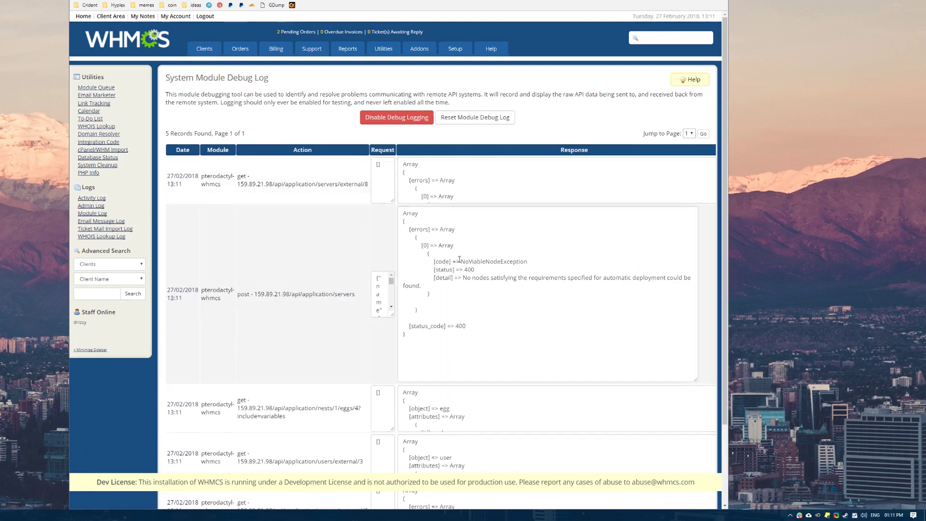
pyautogui.click(528, 264)
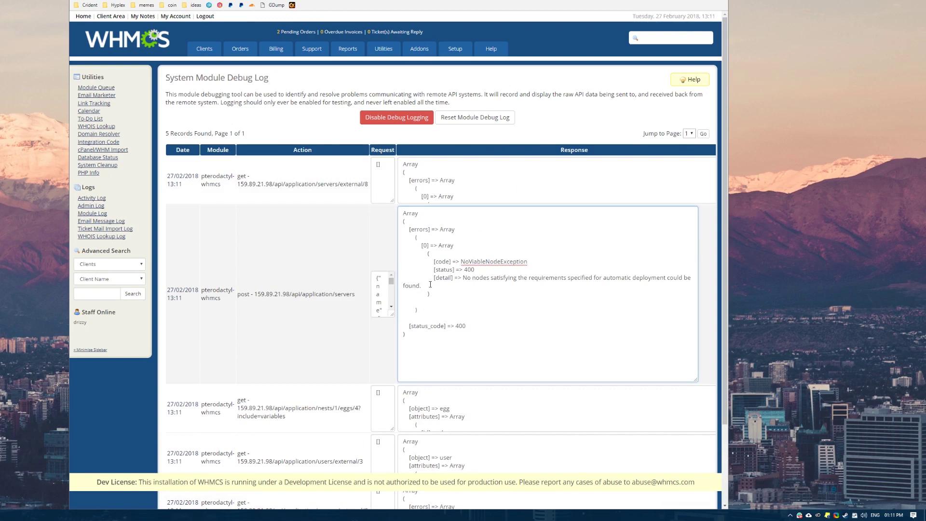
pyautogui.moveTo(430, 284); pyautogui.dragTo(479, 279)
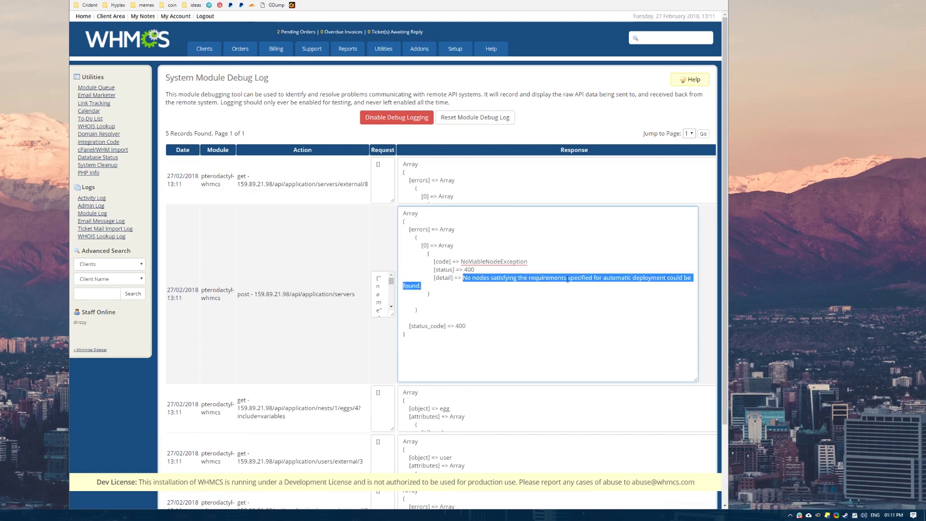
pyautogui.moveTo(578, 279); pyautogui.dragTo(423, 287)
pyautogui.click(430, 286)
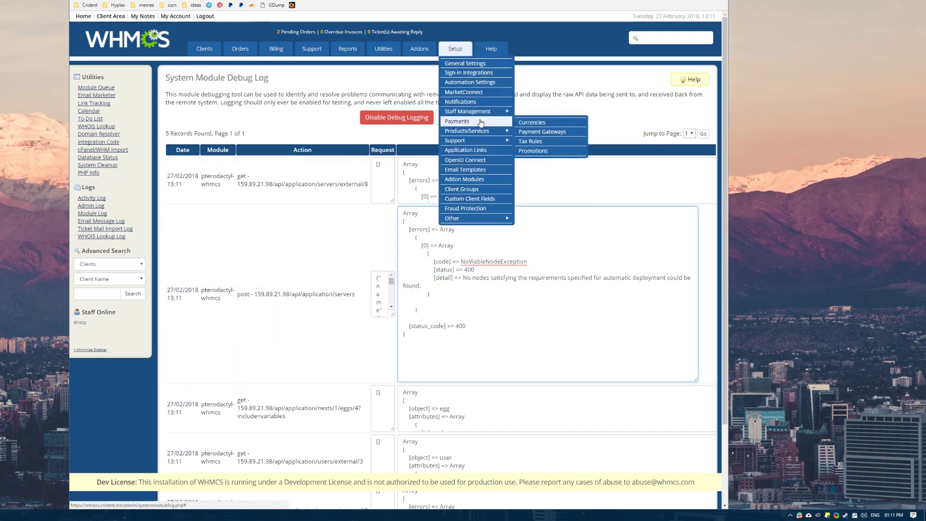
# Compare the module command error on the Minecraft Test service record with the detail in the debug log.
pyautogui.click(241, 0)
pyautogui.click(328, 171)
pyautogui.moveTo(323, 168); pyautogui.dragTo(192, 184)
pyautogui.tripleClick(206, 167)
pyautogui.hotkey('ctrl', 'Tab')
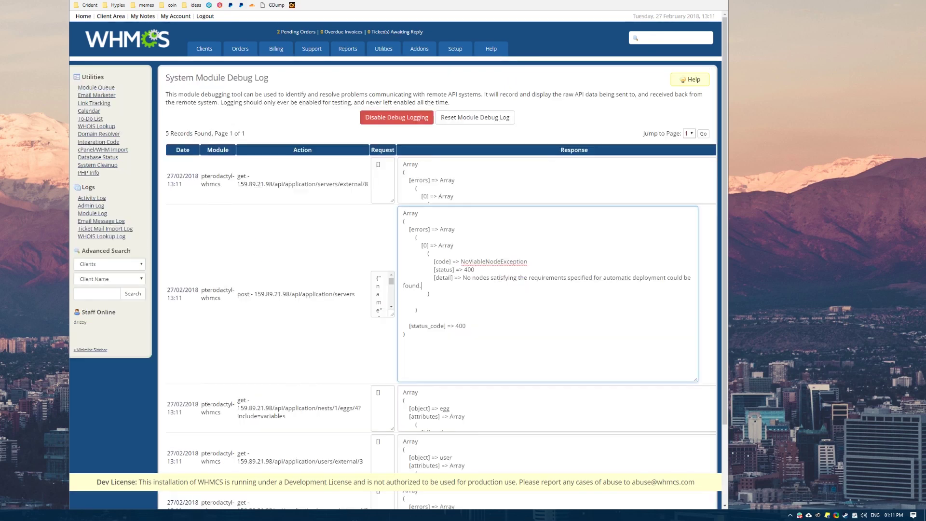
pyautogui.hotkey('ctrl', 'Tab')
pyautogui.hotkey('ctrl', 'shift', 'Tab')
pyautogui.hotkey('ctrl', 'shift', 'Tab')
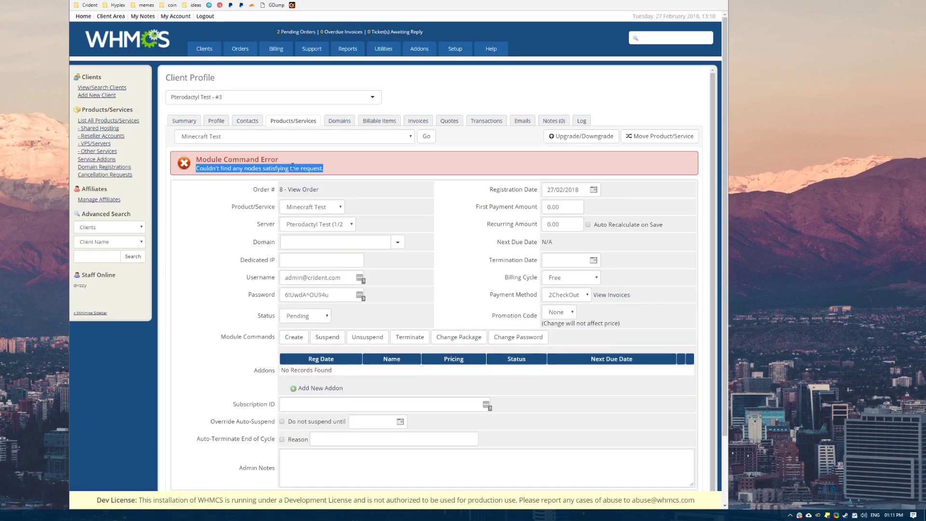
pyautogui.moveTo(324, 168); pyautogui.dragTo(187, 169)
pyautogui.click(356, 162)
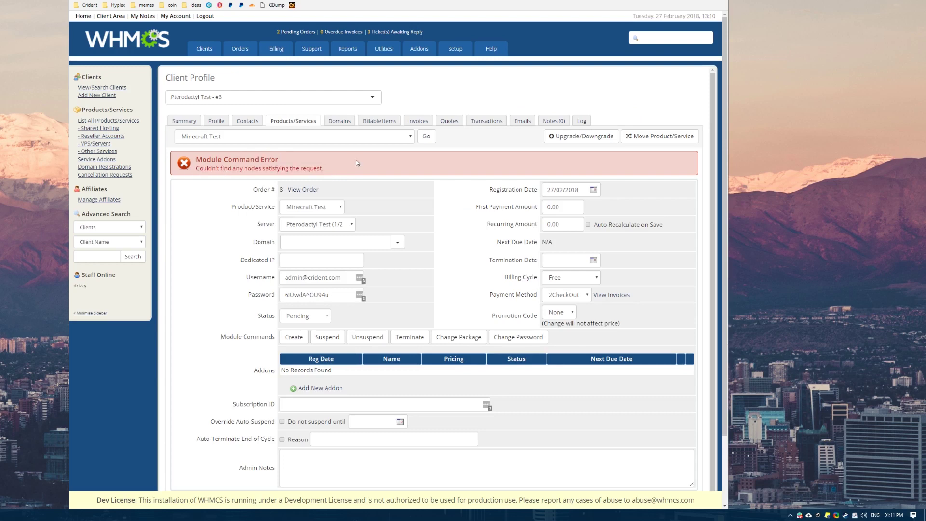
pyautogui.hotkey('ctrl', 'Tab')
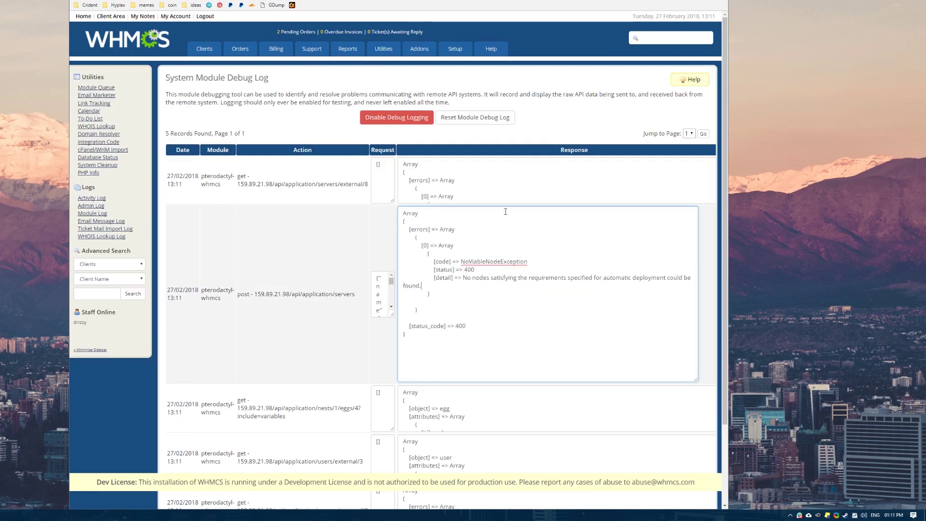
# Review the response entries of the remaining API calls in the module debug log.
pyautogui.scroll(-1, 491, 185)
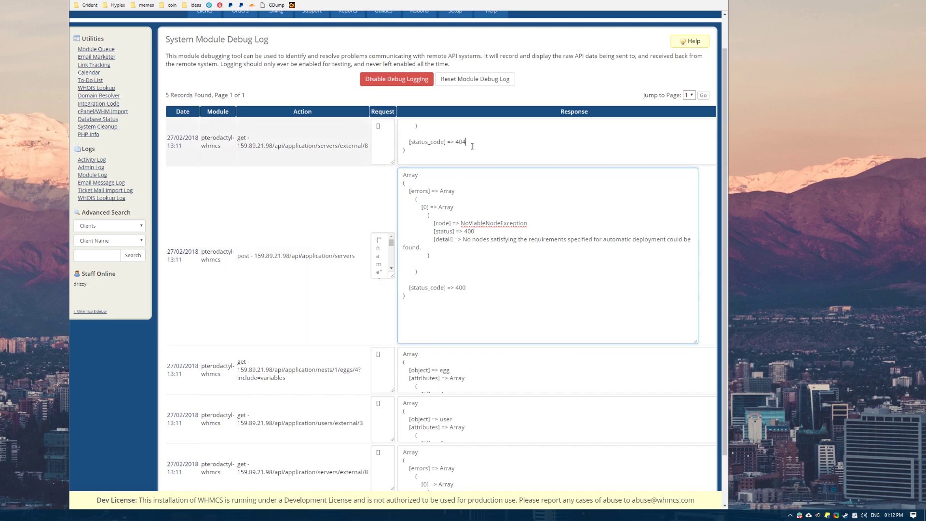
pyautogui.scroll(-2, 493, 213)
pyautogui.click(473, 309)
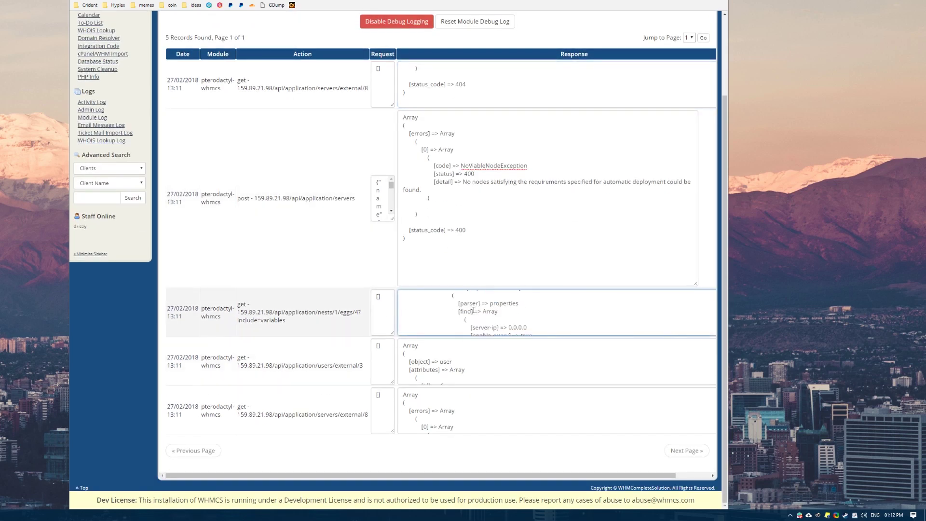
pyautogui.scroll(-10, 473, 310)
pyautogui.scroll(12, 475, 309)
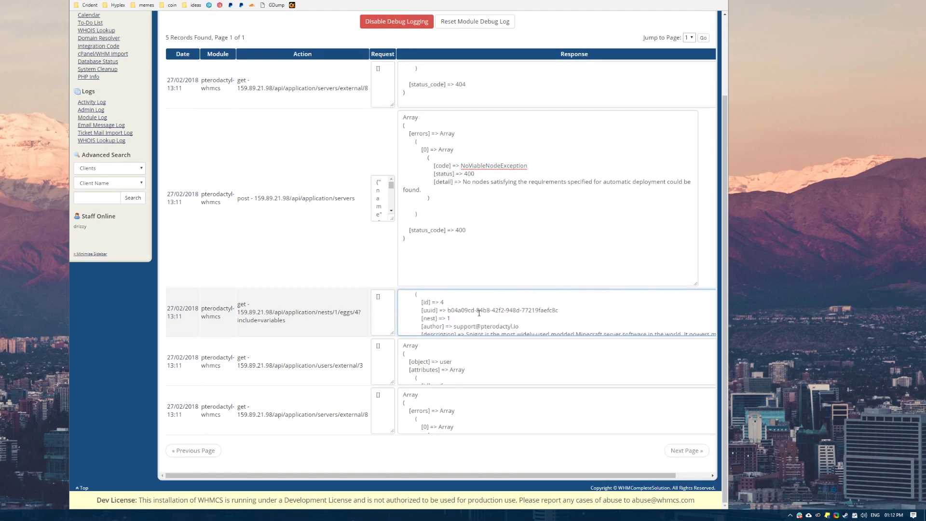
pyautogui.click(479, 318)
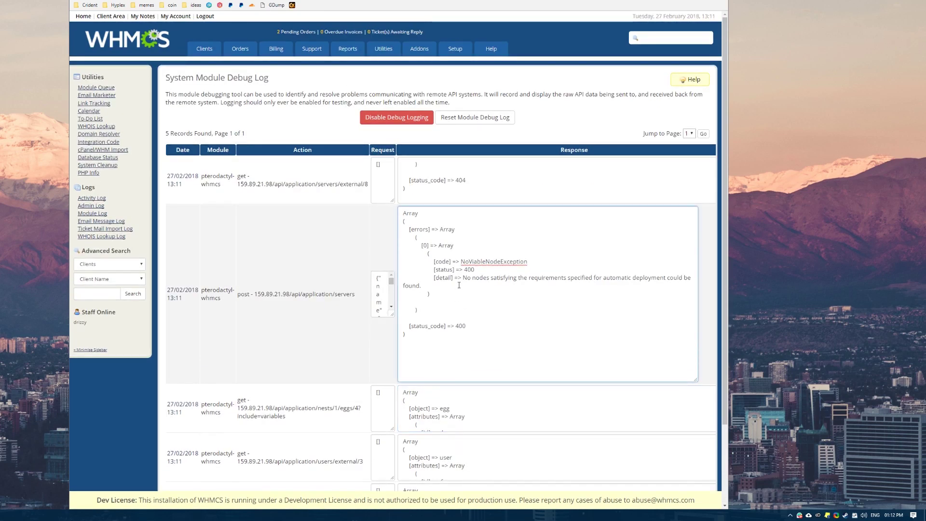
pyautogui.click(441, 174)
# Enlarge the request data of the POST call to api/application/servers and examine the parameters sent.
pyautogui.moveTo(393, 314); pyautogui.dragTo(492, 370)
pyautogui.click(477, 316)
pyautogui.click(562, 316)
pyautogui.click(564, 165)
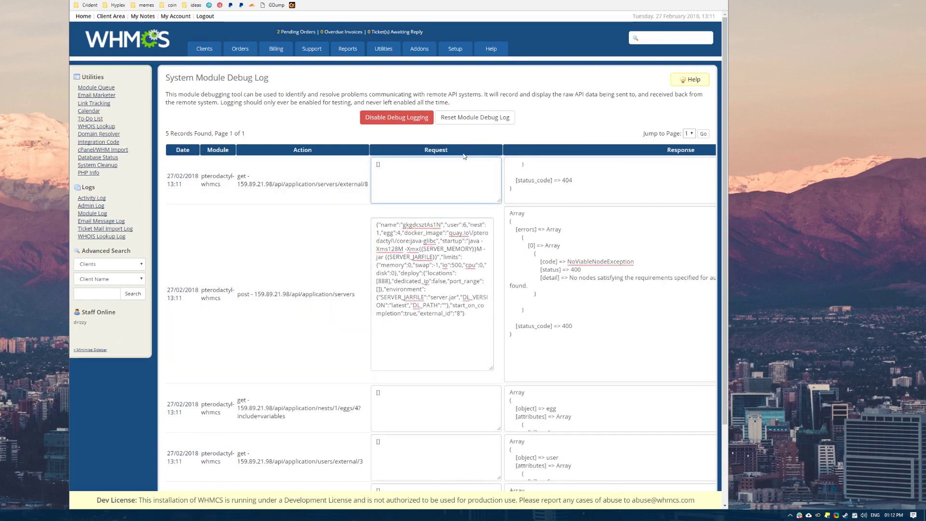
pyautogui.click(400, 117)
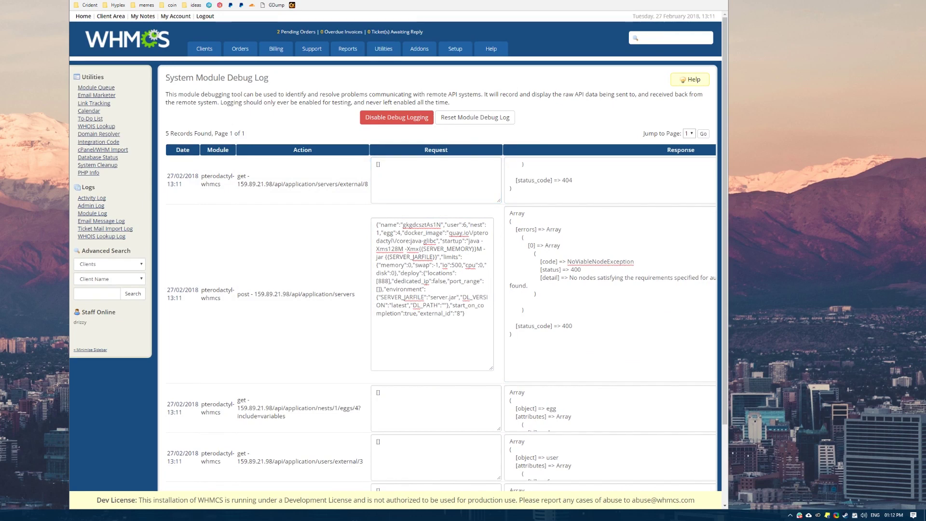
# Open the Products/Services setup list in the WHMCS admin area.
pyautogui.hotkey('ctrl', 'shift', 'Tab')
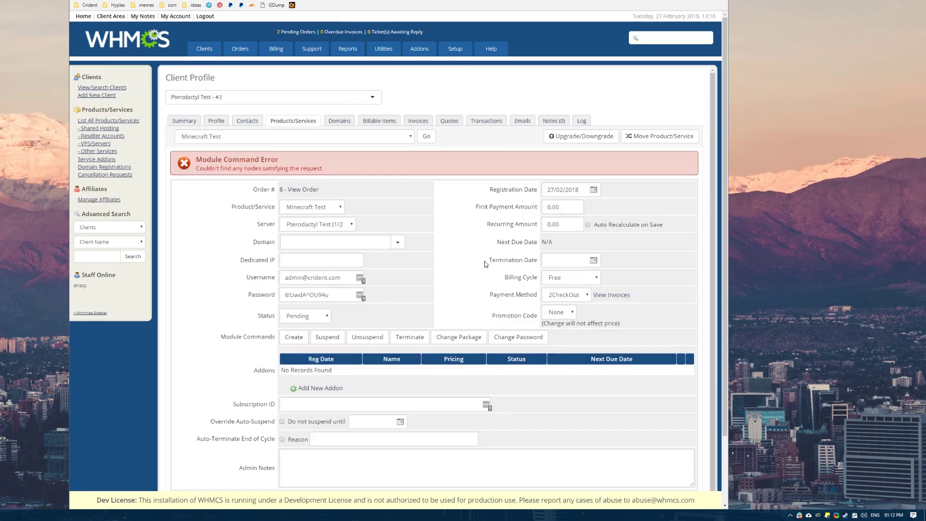
pyautogui.hotkey('ctrl', 'Tab')
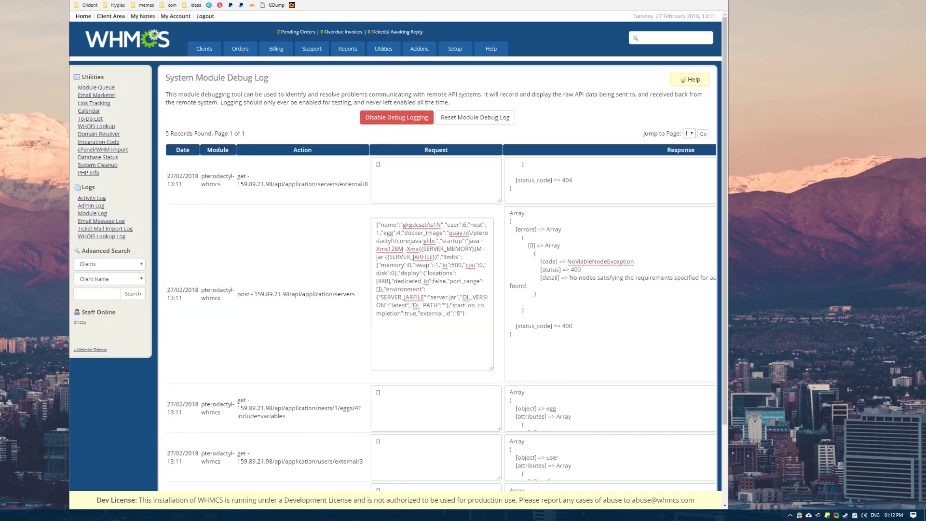
pyautogui.hotkey('ctrl', 'tab')
pyautogui.hotkey('ctrl', 'tab')
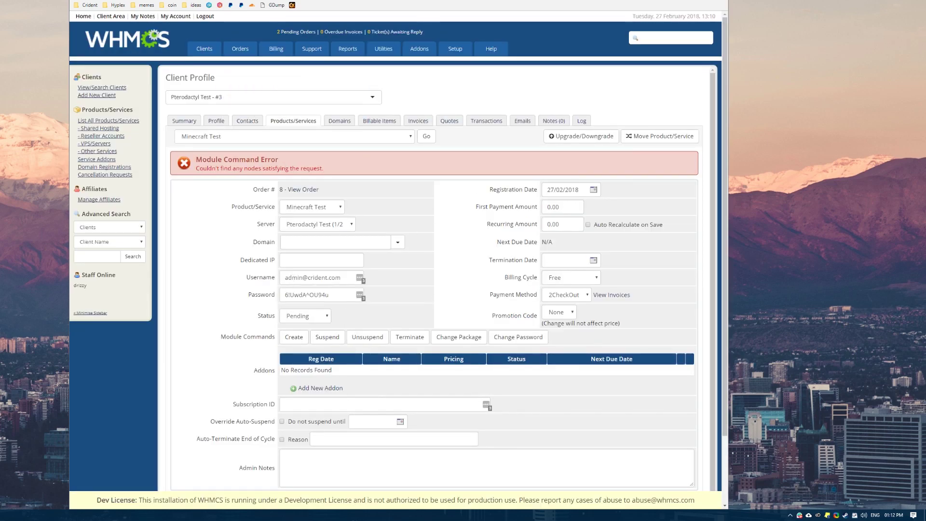
pyautogui.hotkey('ctrl', 'tab')
pyautogui.moveTo(487, 136)
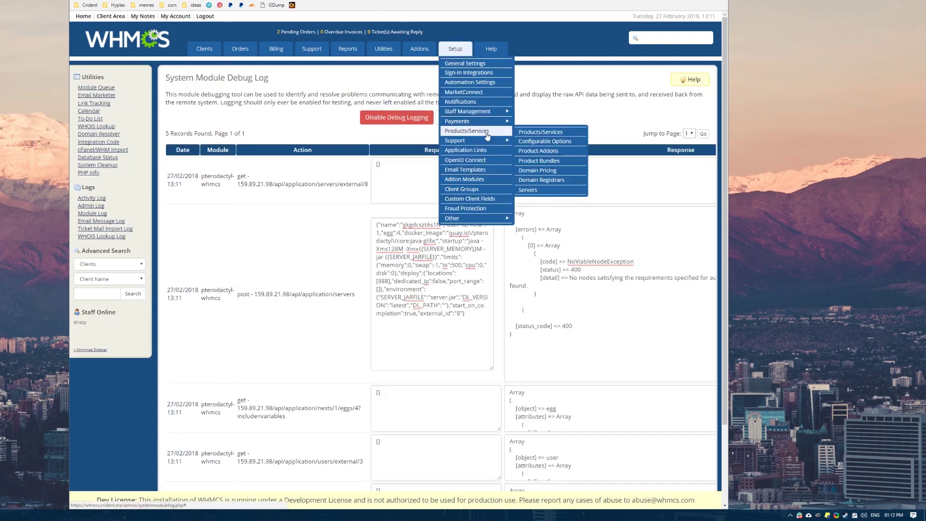
pyautogui.click(540, 131)
# Switch to the Pterodactyl admin panel showing the test server's details.
pyautogui.hotkey('ctrl', 'shift', 'tab')
pyautogui.hotkey('ctrl', 'tab')
pyautogui.hotkey('ctrl', 'tab')
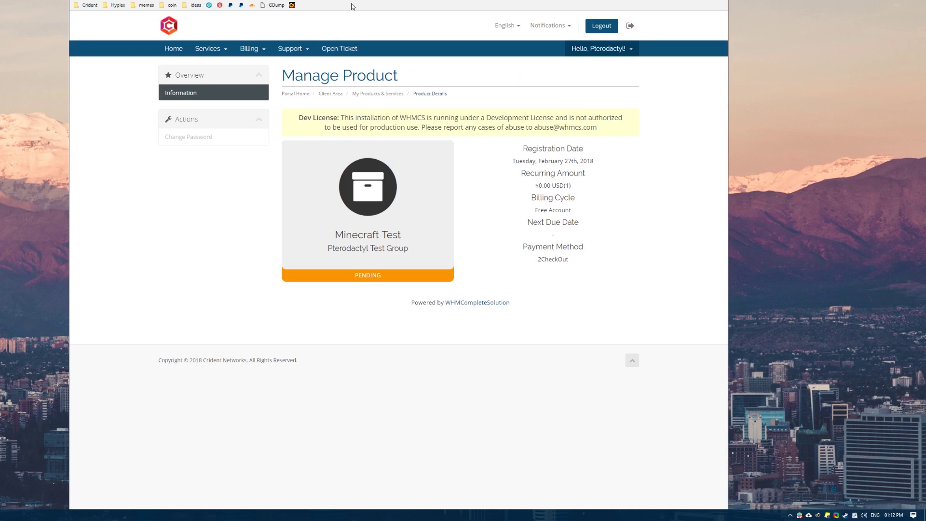
pyautogui.hotkey('ctrl', 'shift', 'tab')
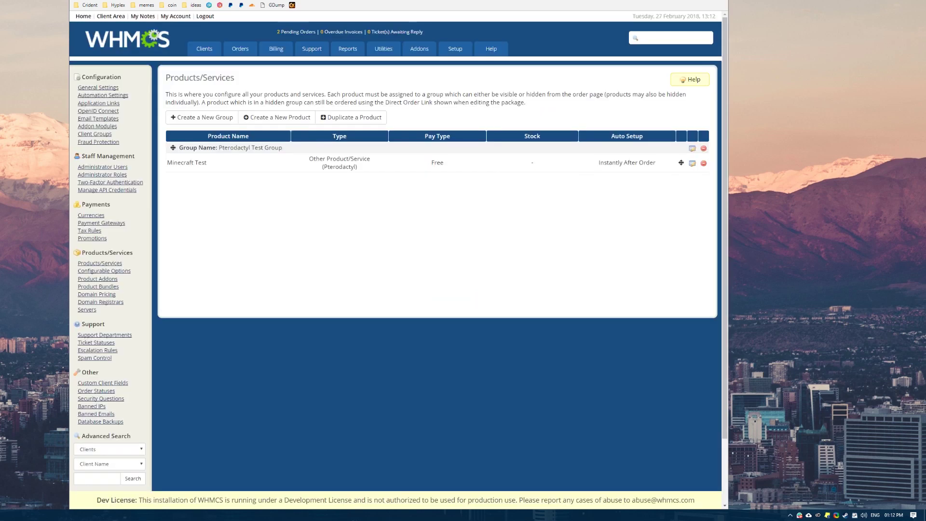
pyautogui.hotkey('ctrl', 'tab')
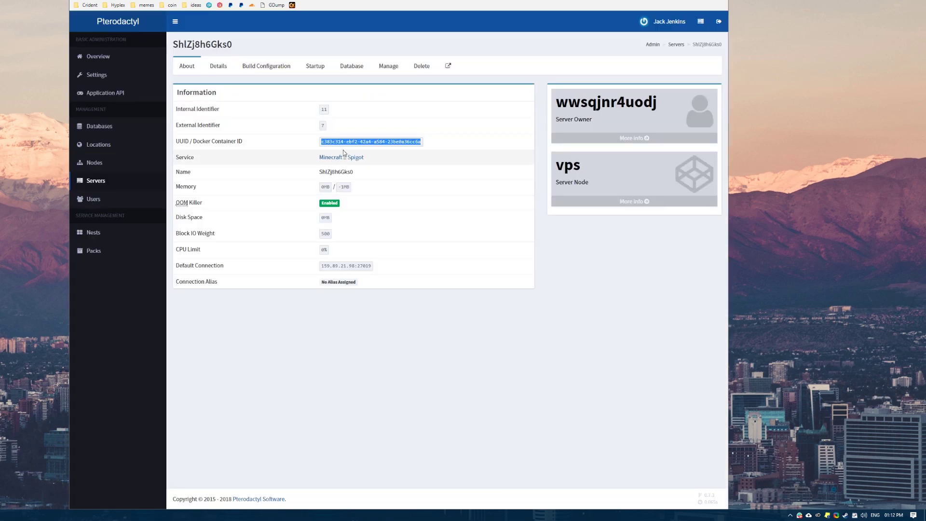